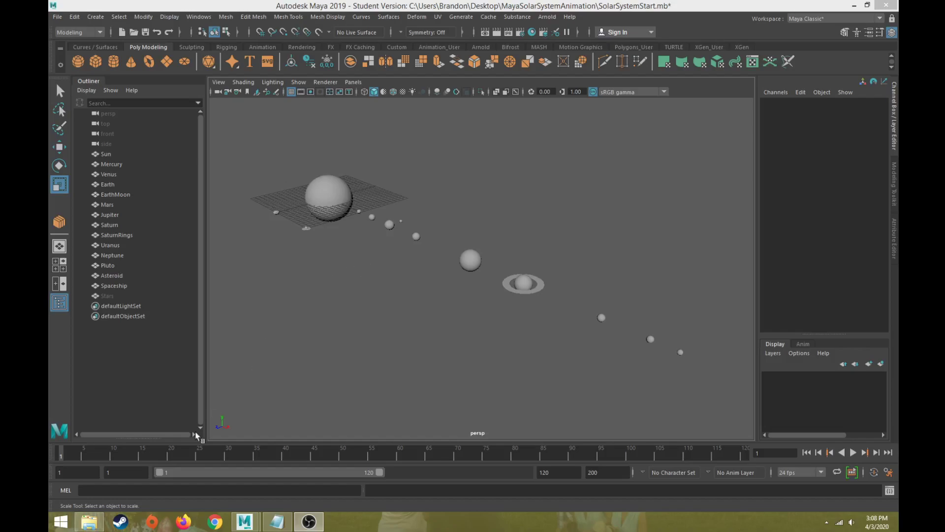
Step: Switch to Chrome and browse the "earth texture" image results, previewing the Solar System Scope and 3DExport earth maps
left_click(97, 527)
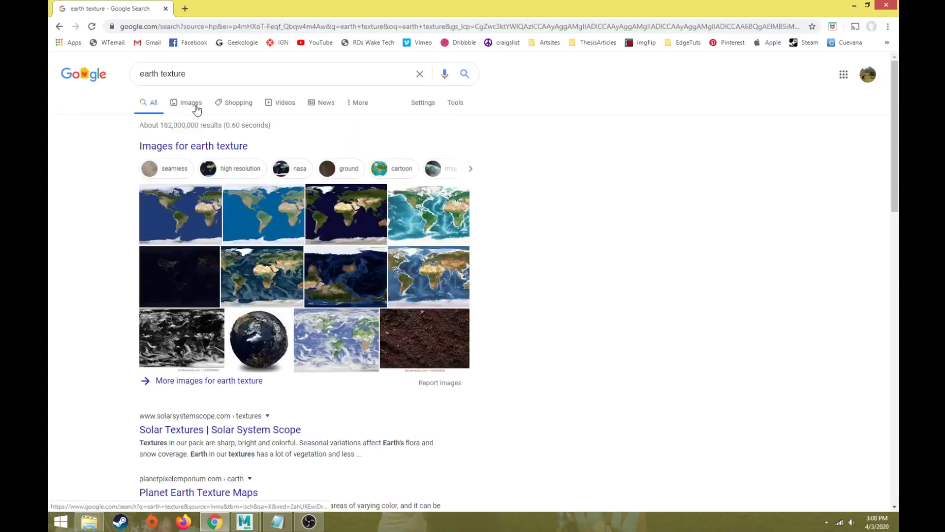
left_click(197, 109)
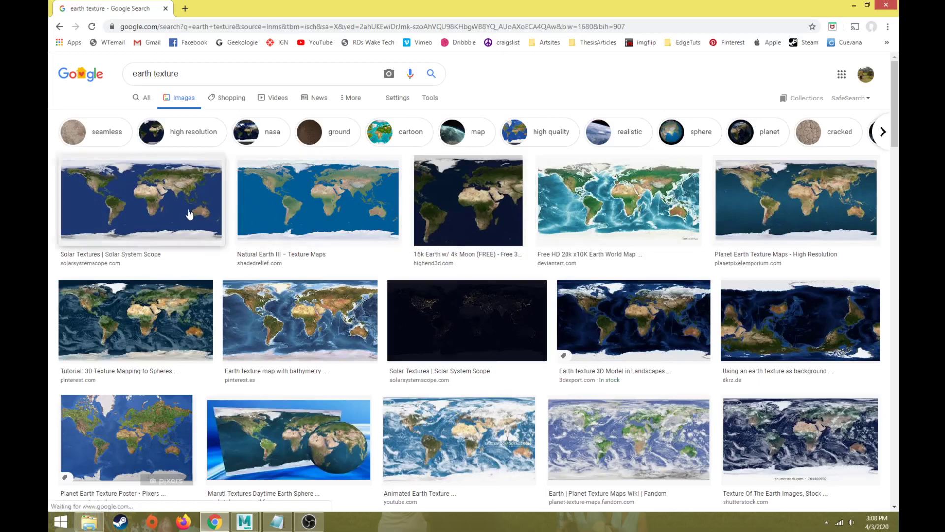
left_click(159, 197)
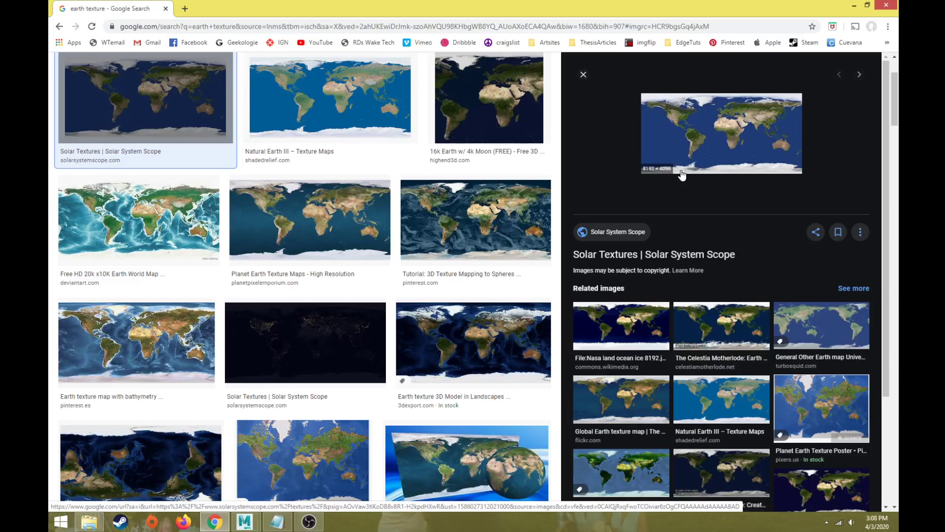
left_click(463, 348)
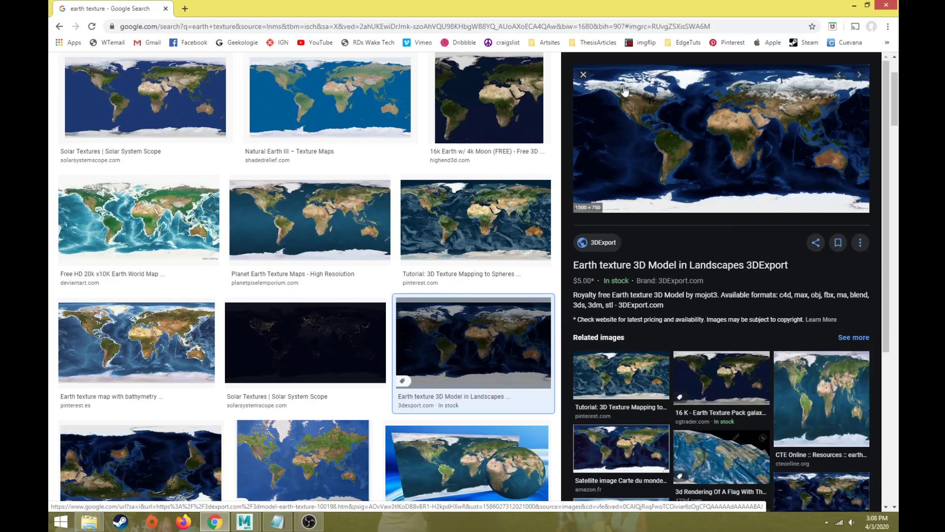
scroll(344, 295, "down", 3)
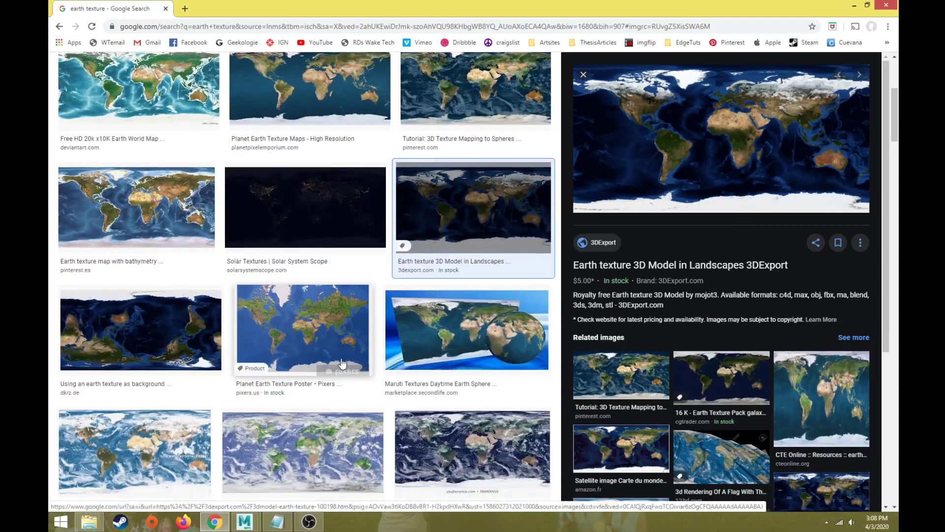
scroll(209, 109, "up", 5)
Step: Search images for "moon texture" and open the SVS CGI Moon Kit image in its own tab at full size
double_click(143, 73)
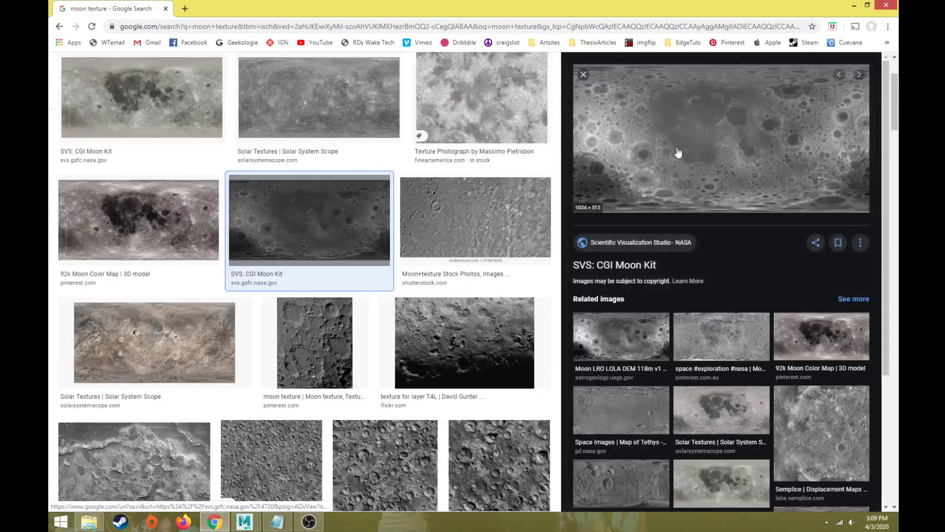
right_click(681, 112)
left_click(704, 191)
left_click(224, 8)
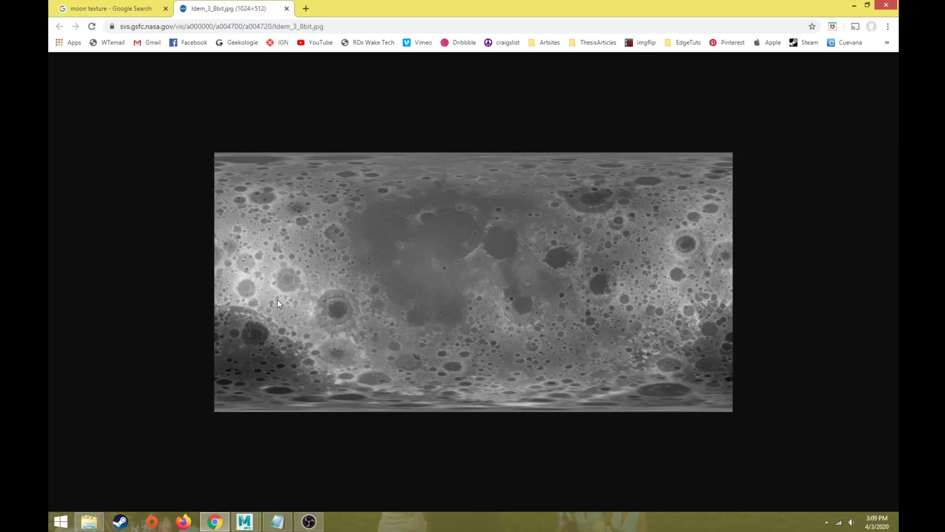
Step: Search images for "moon tileable texture" and again for "moon texture", previewing the SVS CGI Moon Kit result
left_click(80, 7)
scroll(183, 152, "up", 2)
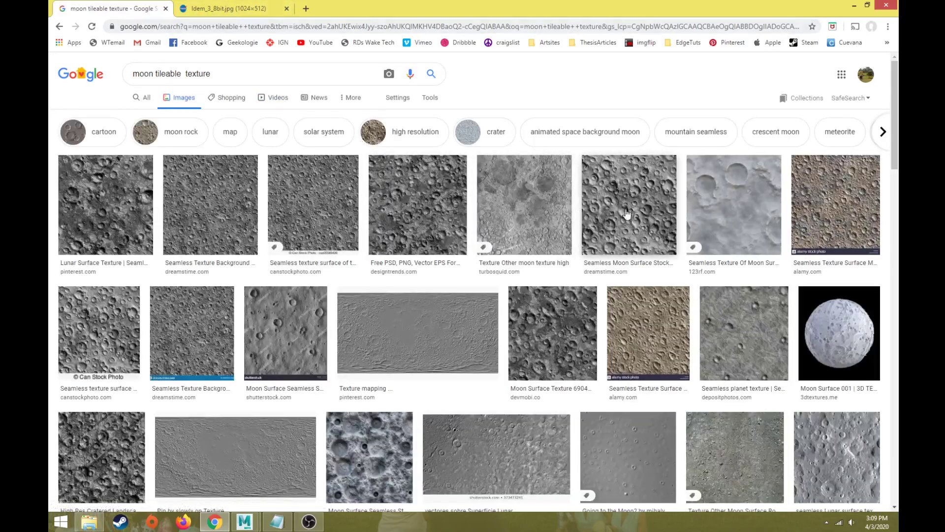
left_click_drag(184, 74, 149, 79)
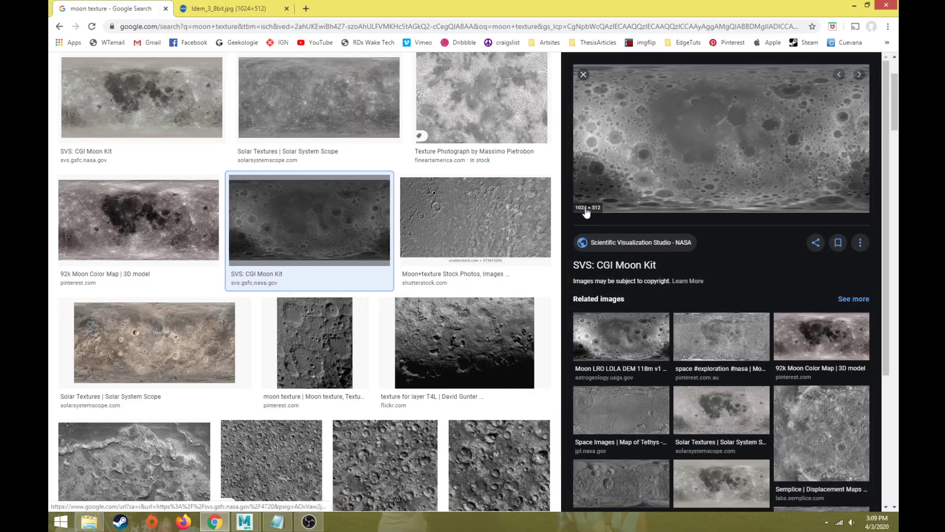
left_click(583, 75)
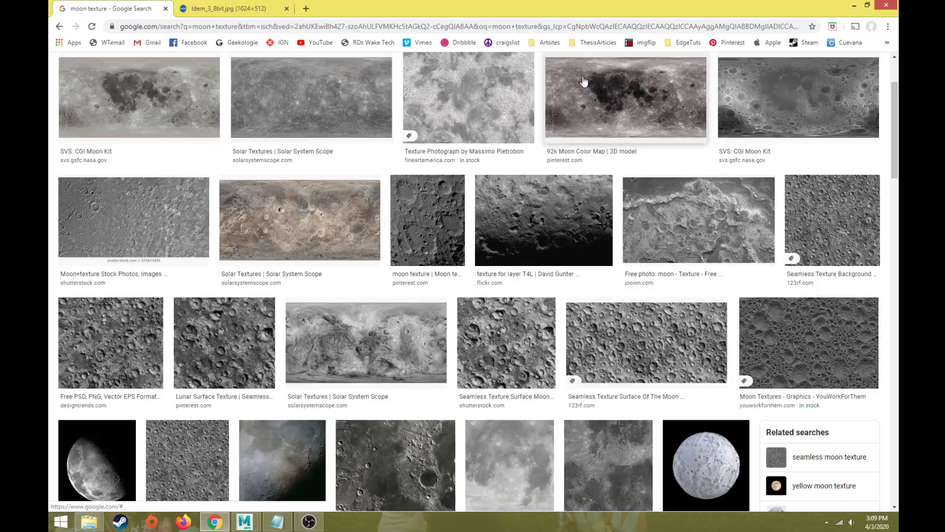
scroll(237, 170, "up", 3)
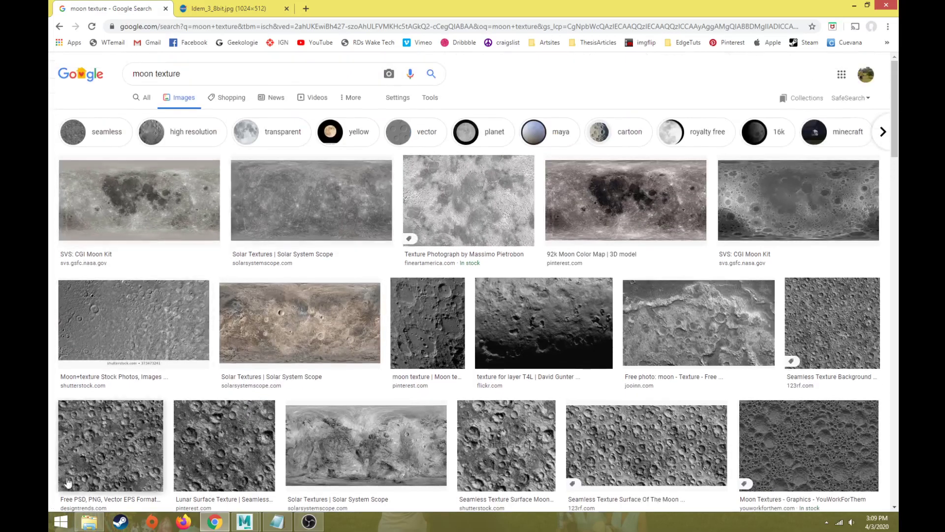
Step: Switch to the Textures folder in File Explorer and view its images from MercuryTex.jpg forward through to AsteroidTex.jpg
left_click(89, 522)
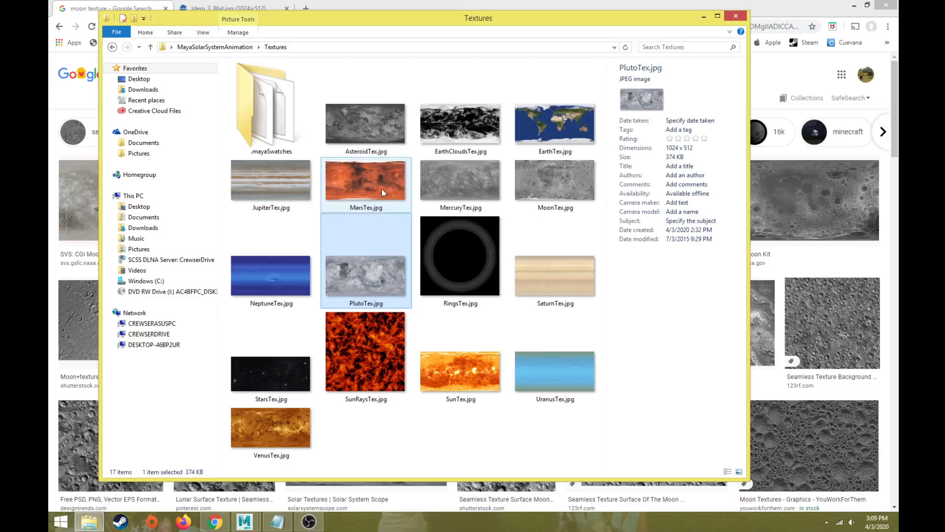
double_click(473, 185)
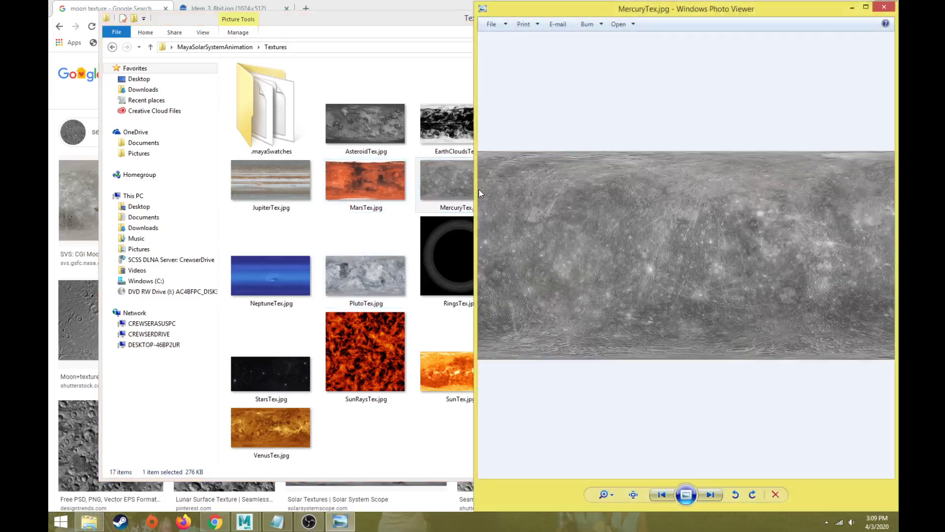
key("Right")
key("Right")
key("Right")
key("Right")
key("Right")
key("Right")
key("Right")
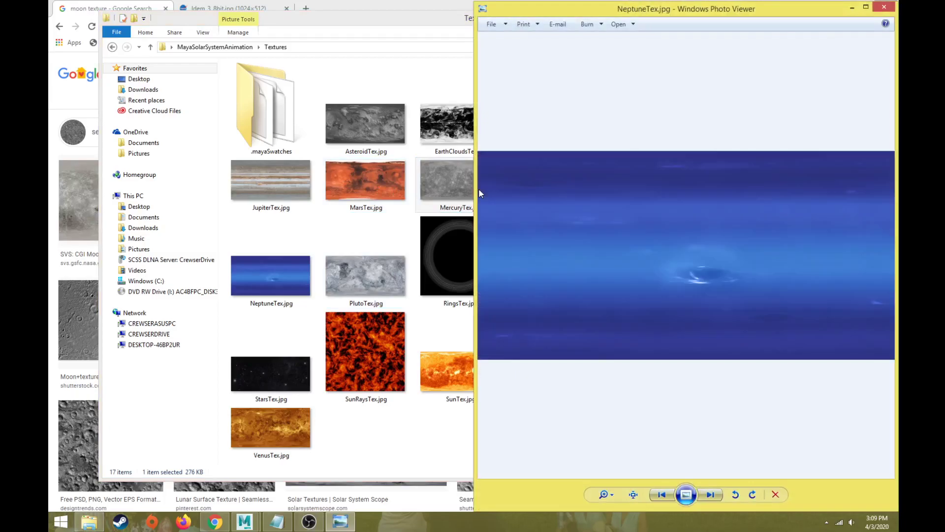
key("Right")
key("Right")
key("Right")
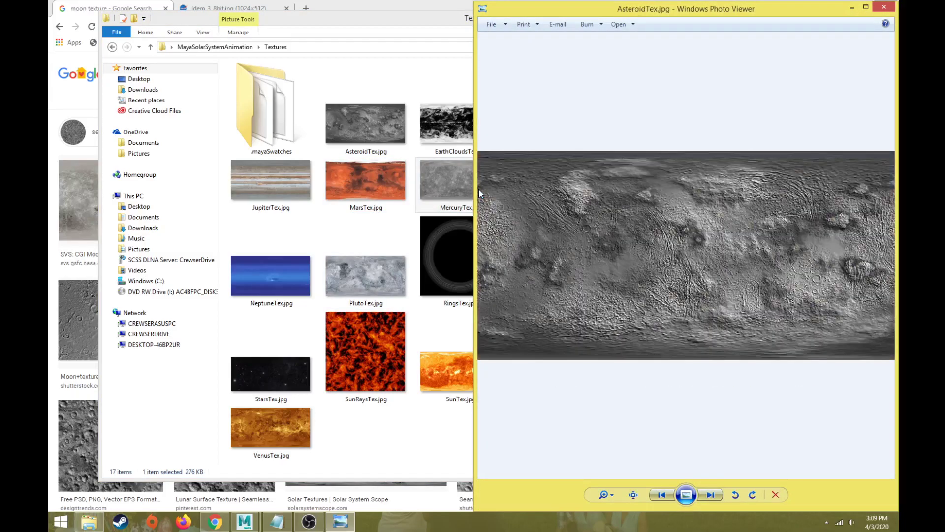
Step: Review the texture images backward from VenusTex.jpg through SunRaysTex.jpg and EarthTex.jpg to EarthCloudsTex.jpg
key("Left")
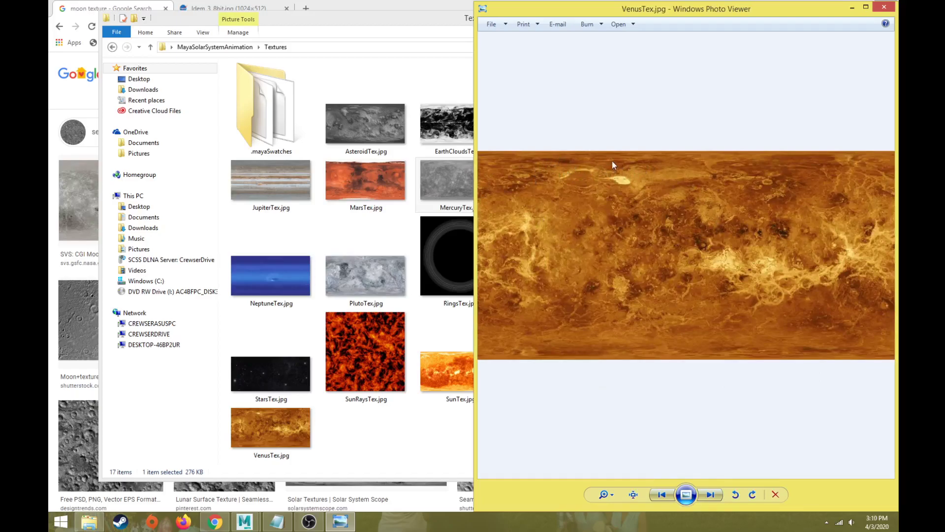
key("Left")
key("Left")
key("Left")
key("Left")
key("Left")
key("Left")
key("Left")
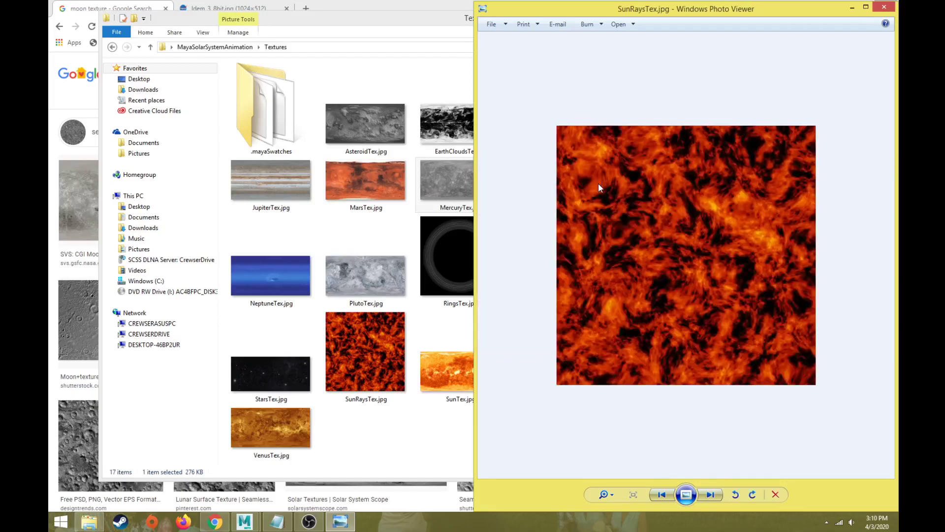
key("Left")
key("Left")
key("Left")
key("Left")
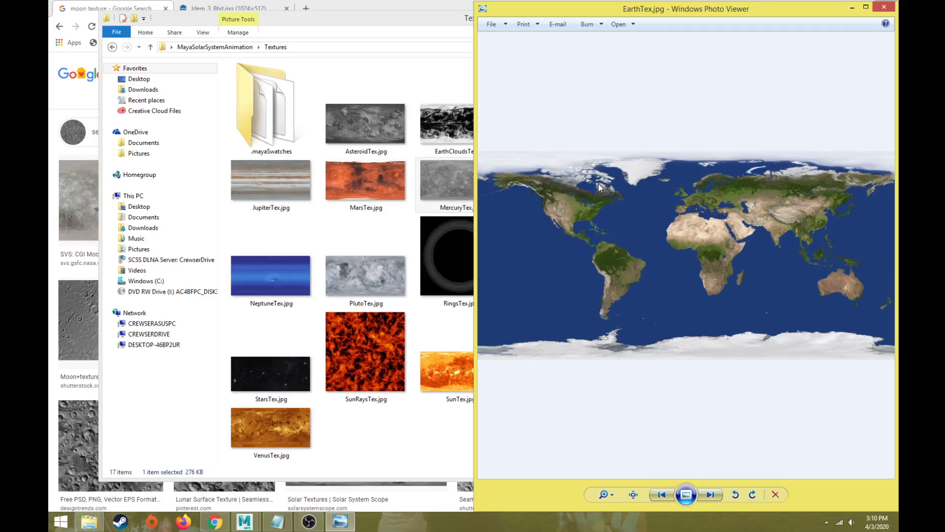
key("Left")
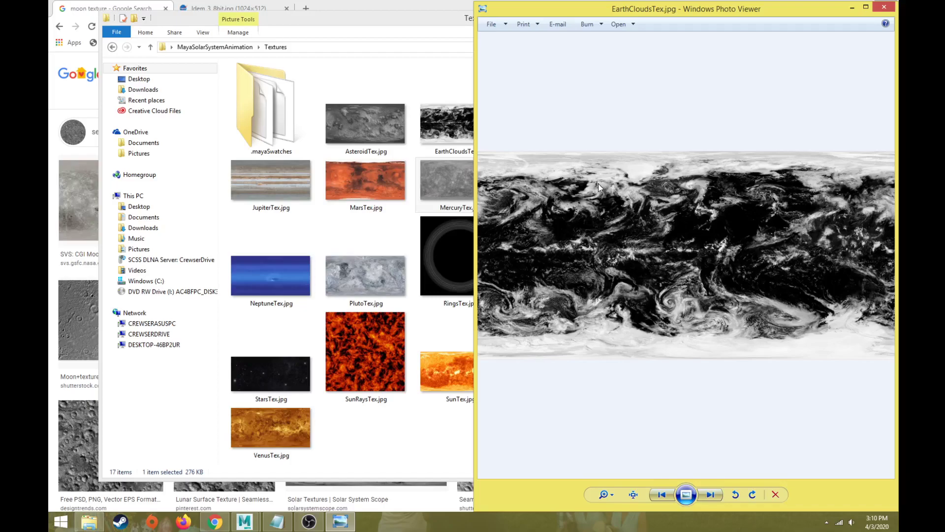
Step: Compare the earth surface map EarthTex.jpg with the cloud map EarthCloudsTex.jpg
key("Right")
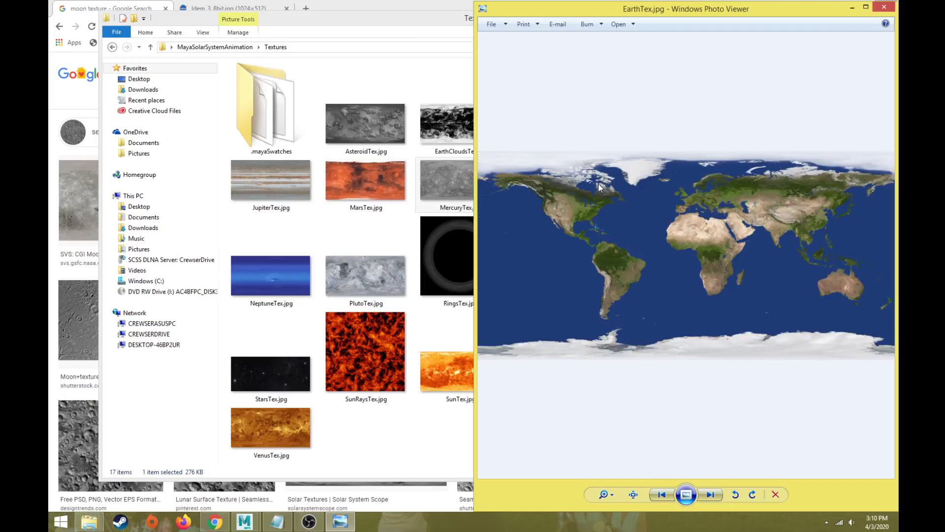
key("Left")
key("Left")
key("Left")
key("Right")
key("Right")
key("Right")
key("Right")
key("Right")
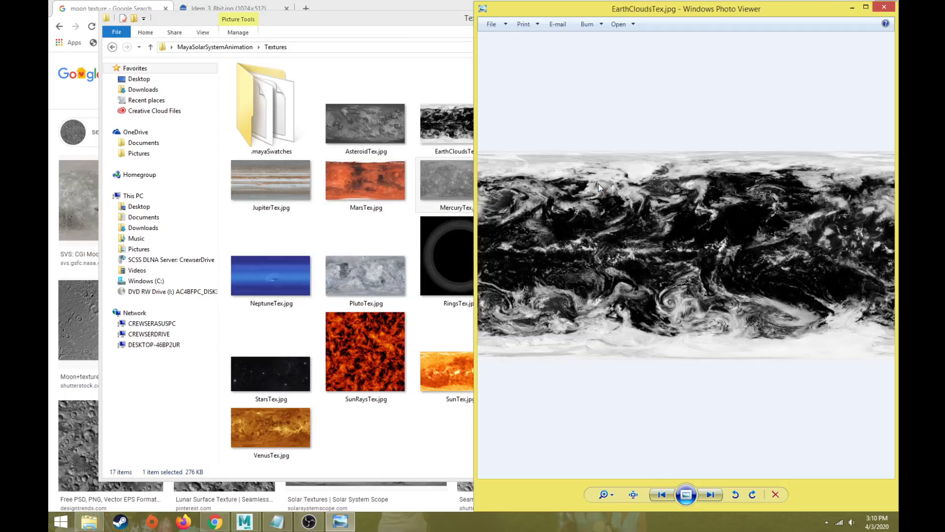
Step: Examine MoonTex.jpg and MarsTex.jpg alongside their neighbouring textures, and return to EarthTex.jpg
key("Right")
key("Right")
key("Right")
key("Left")
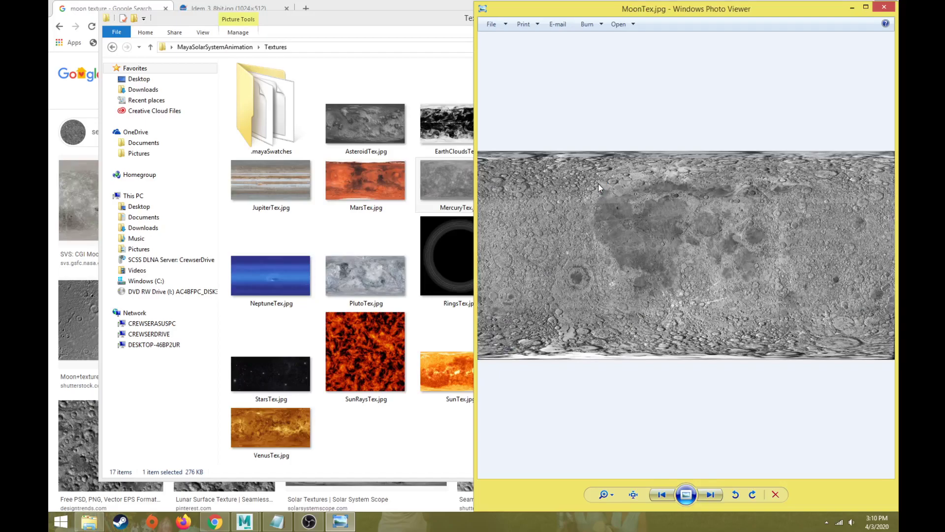
key("Right")
key("Left")
key("Left")
key("Left")
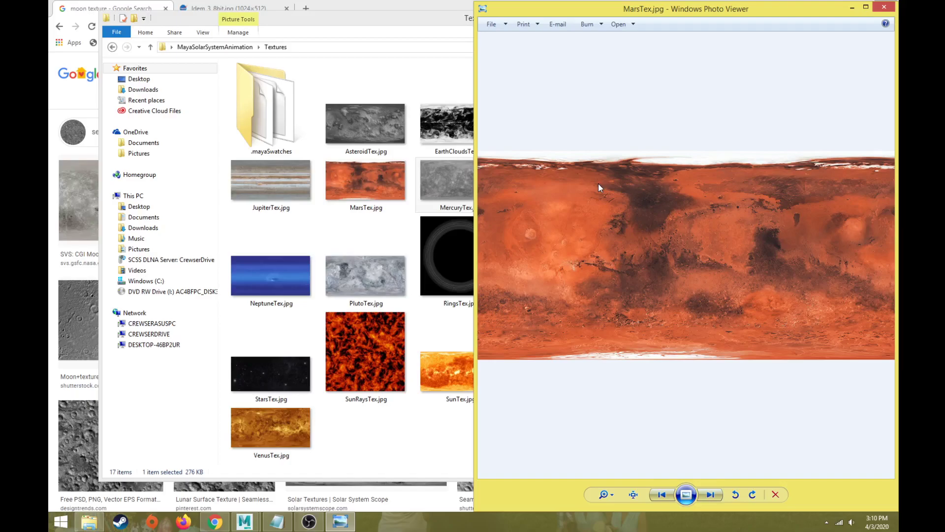
key("Right")
key("Right")
key("Left")
key("Left")
key("Left")
key("Left")
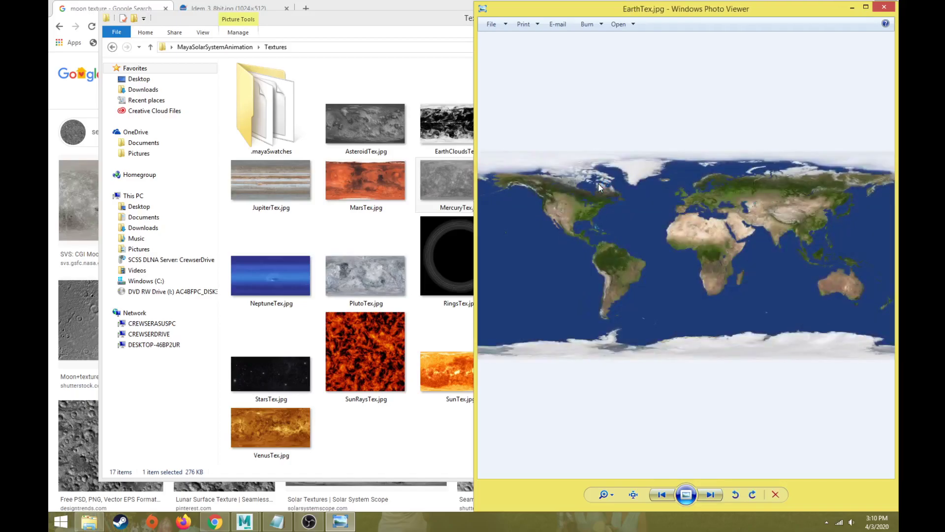
Step: View the texture images from JupiterTex.jpg forward to the ring texture RingsTex.jpg
key("Right")
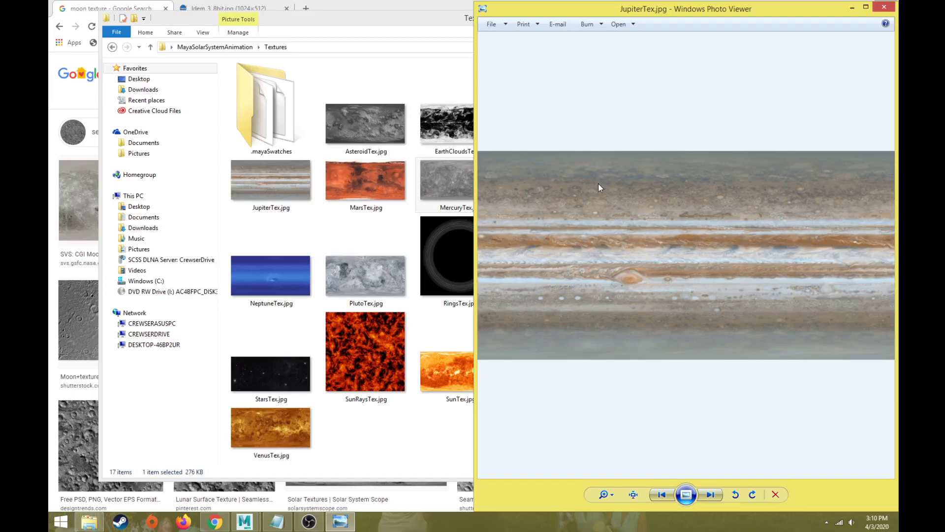
key("Right")
key("Right")
key("Right")
key("Right")
key("Right")
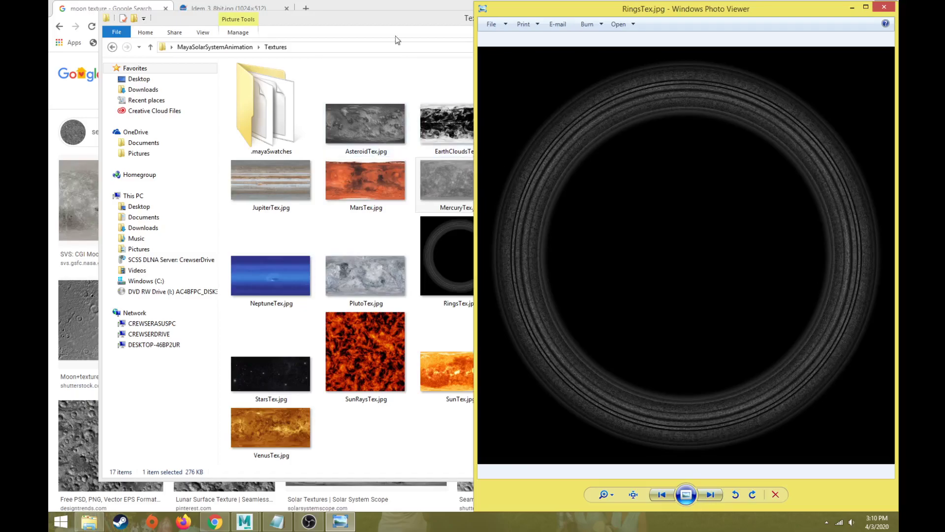
Step: Switch to Chrome and search images for "saturn rings texture"
left_click(384, 7)
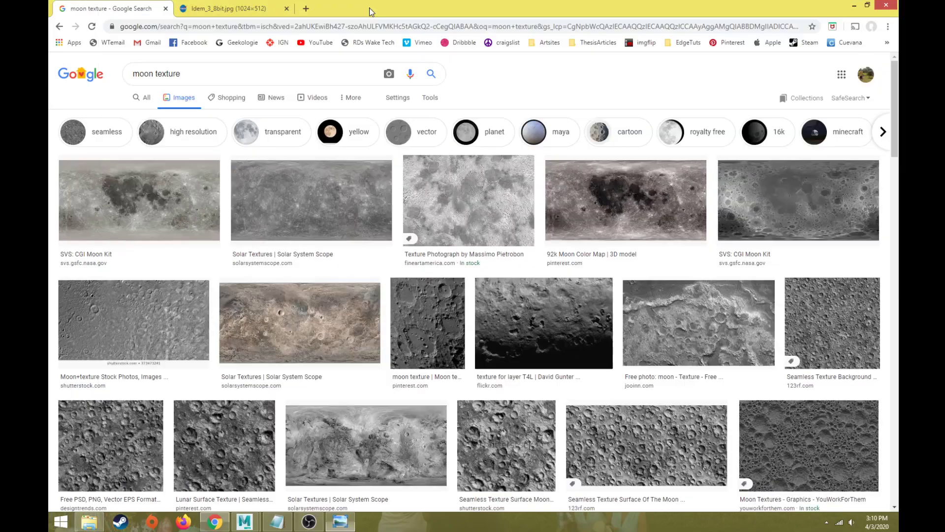
double_click(142, 73)
type("saturn rign")
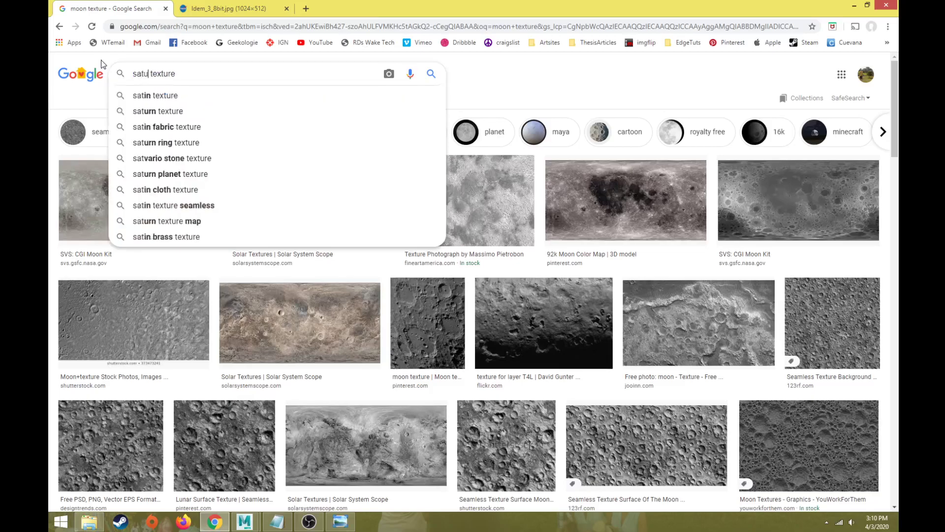
key("BackSpace")
key("BackSpace")
type("ngs")
key("Return")
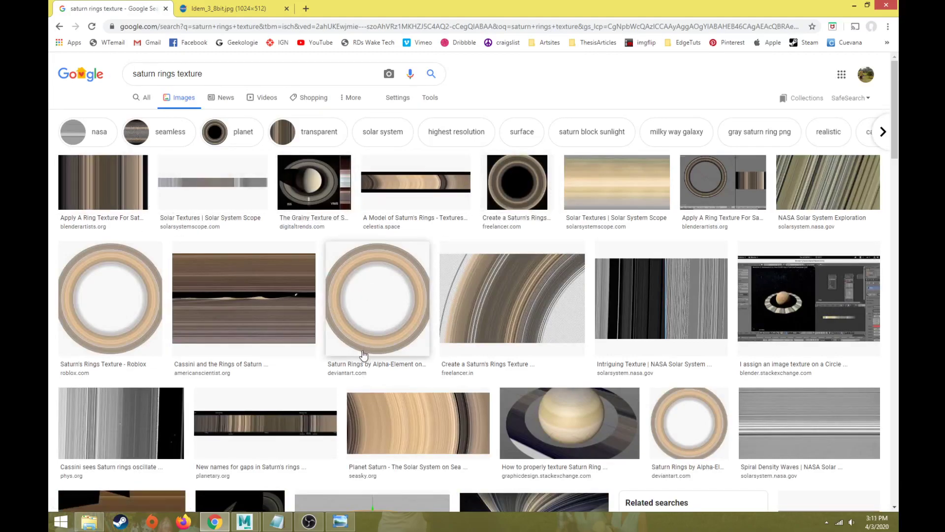
Step: Browse far down the Saturn rings image results for complete circular ring textures
scroll(361, 320, "down", 8)
scroll(343, 354, "down", 15)
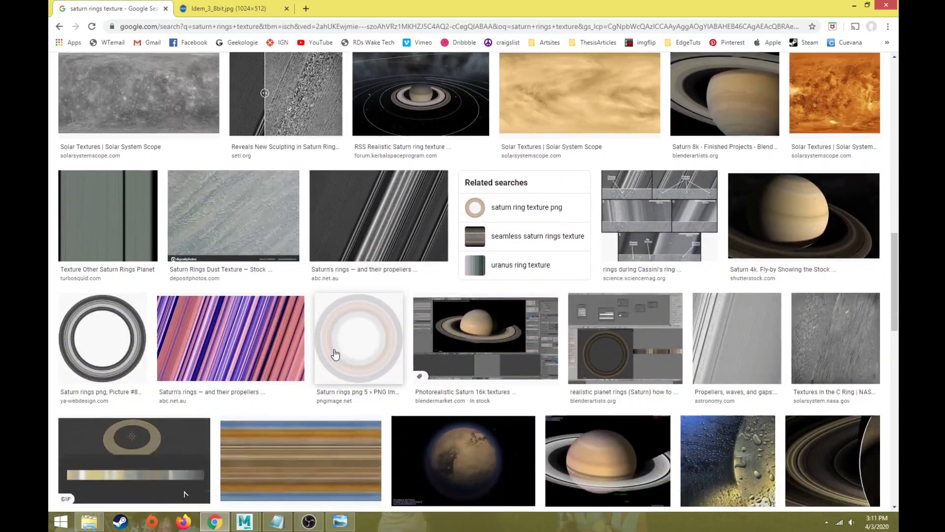
scroll(343, 354, "down", 3)
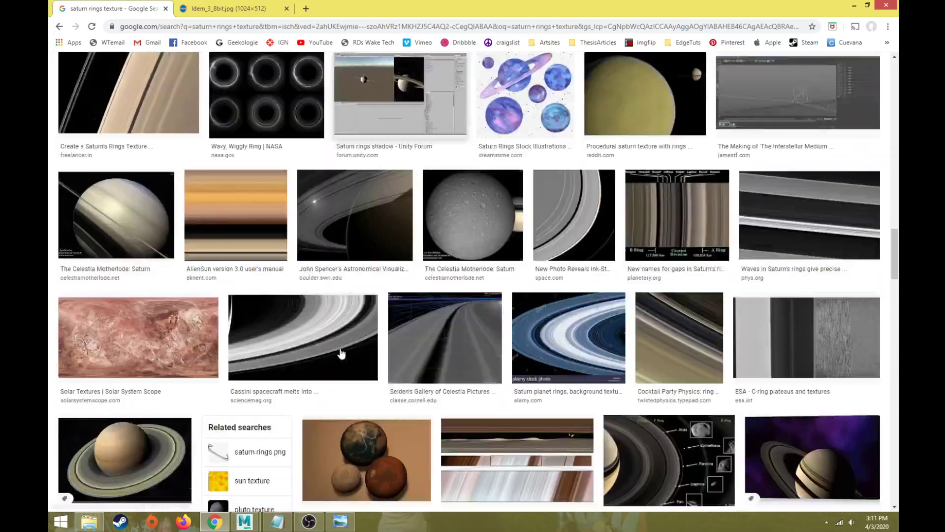
scroll(341, 353, "down", 4)
scroll(342, 353, "up", 3)
scroll(345, 353, "down", 10)
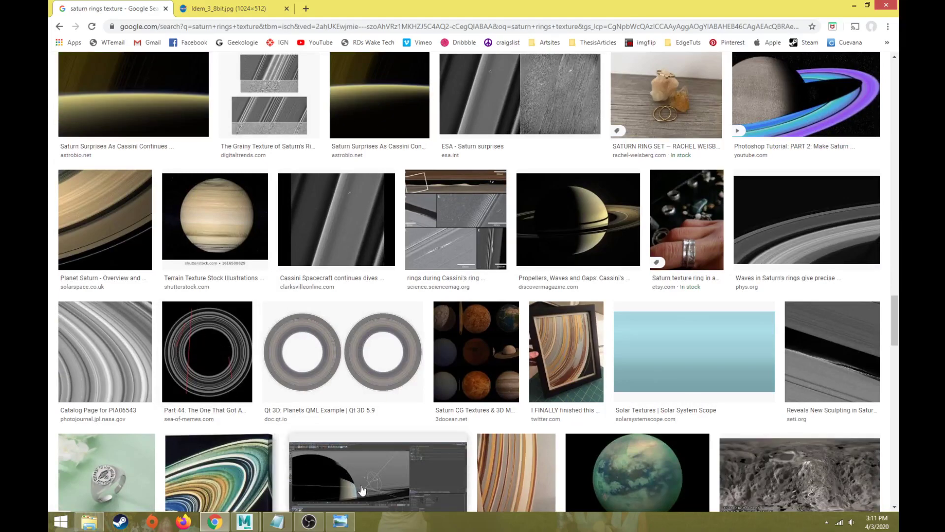
Step: Compare RingsTex.jpg in Windows Photo Viewer with the Saturn rings image results in Chrome
left_click(340, 521)
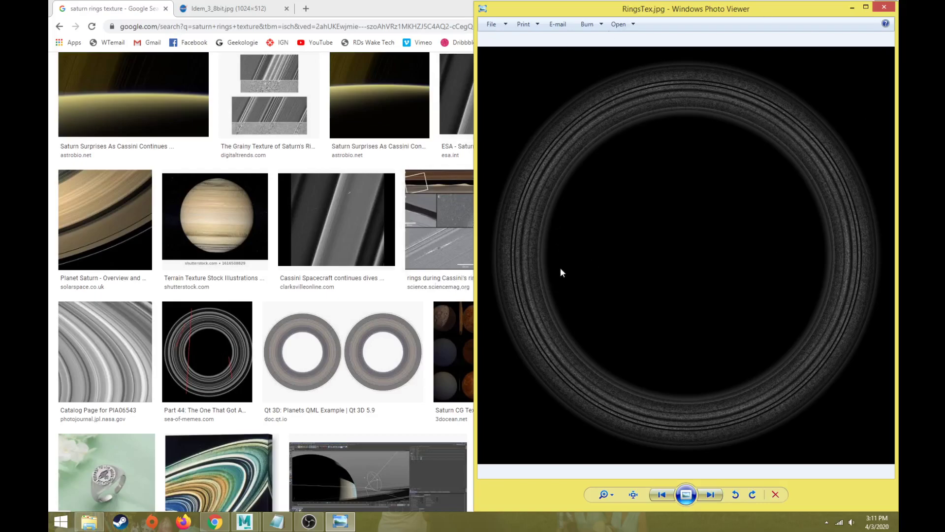
left_click(320, 169)
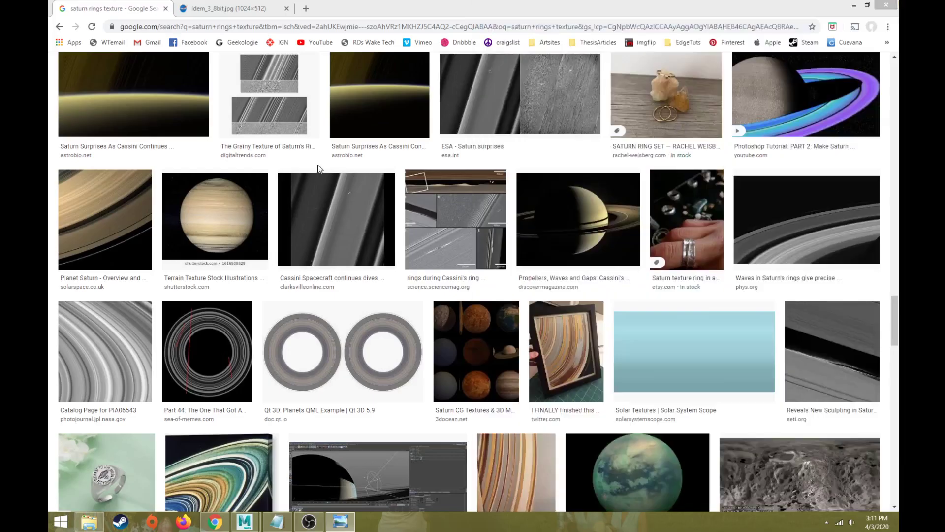
scroll(319, 171, "down", 10)
scroll(319, 171, "up", 10)
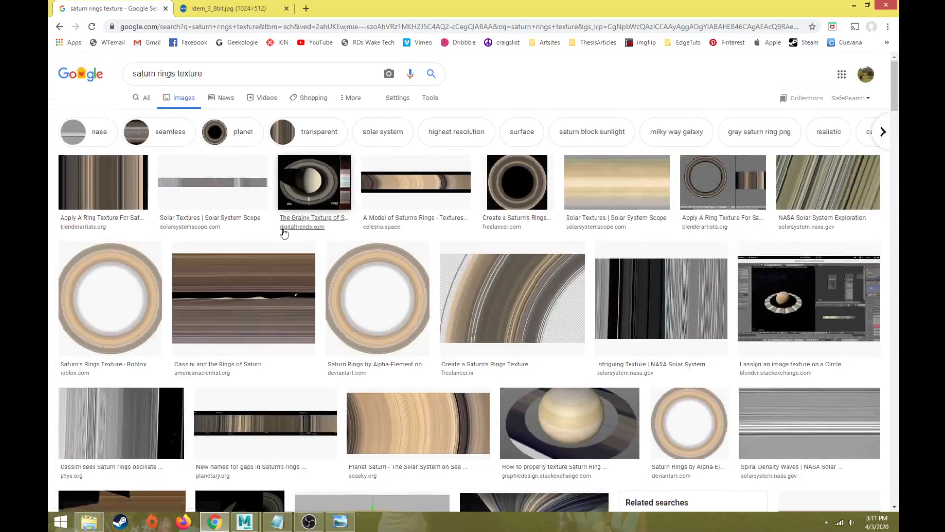
Step: Preview the cropped Saturn ring image from freelancer.in, close the preview, and return to RingsTex.jpg in Windows Photo Viewer
left_click(514, 285)
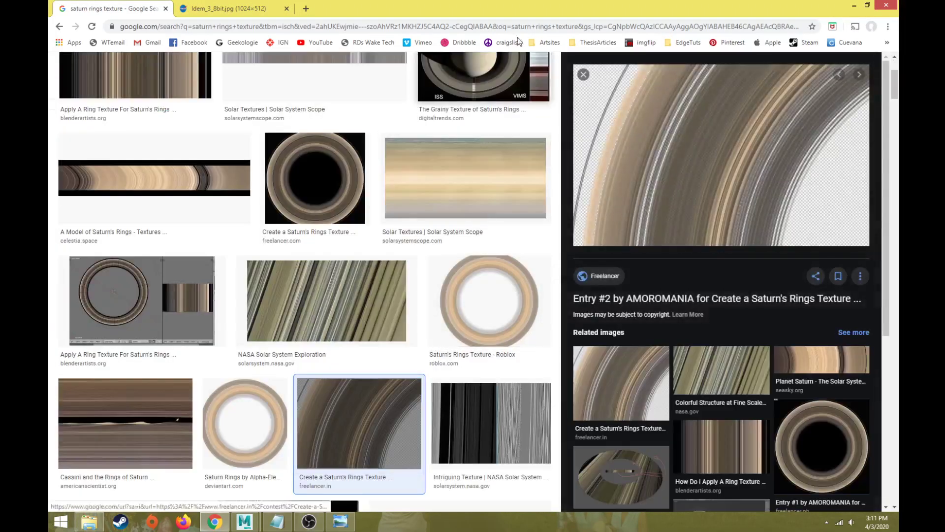
left_click(582, 75)
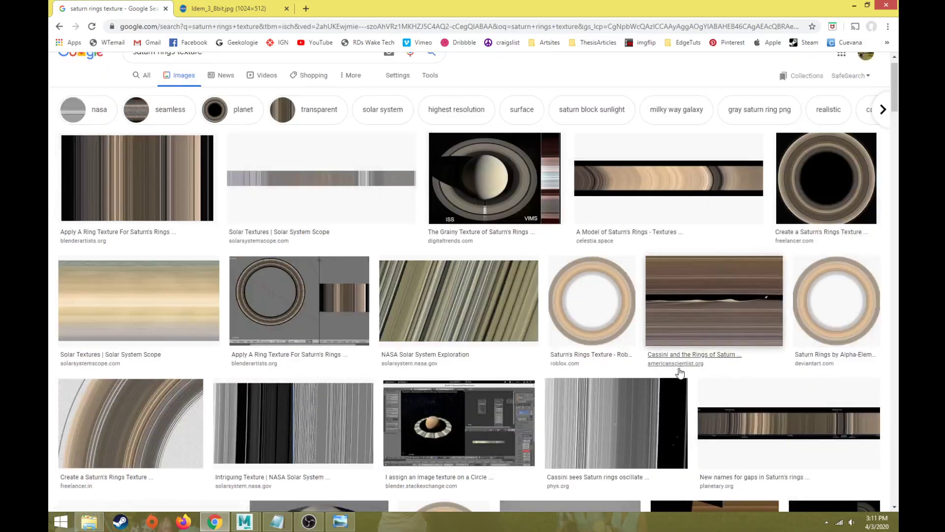
left_click(339, 522)
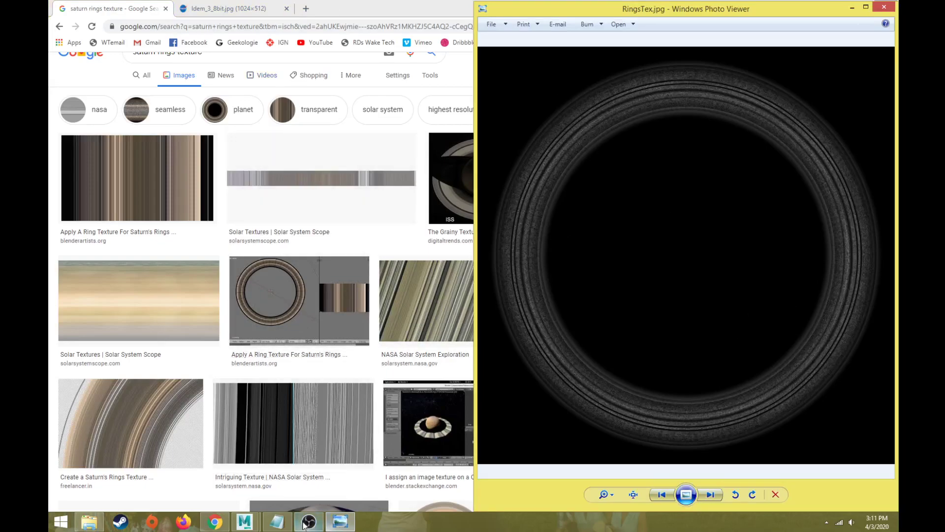
left_click(89, 521)
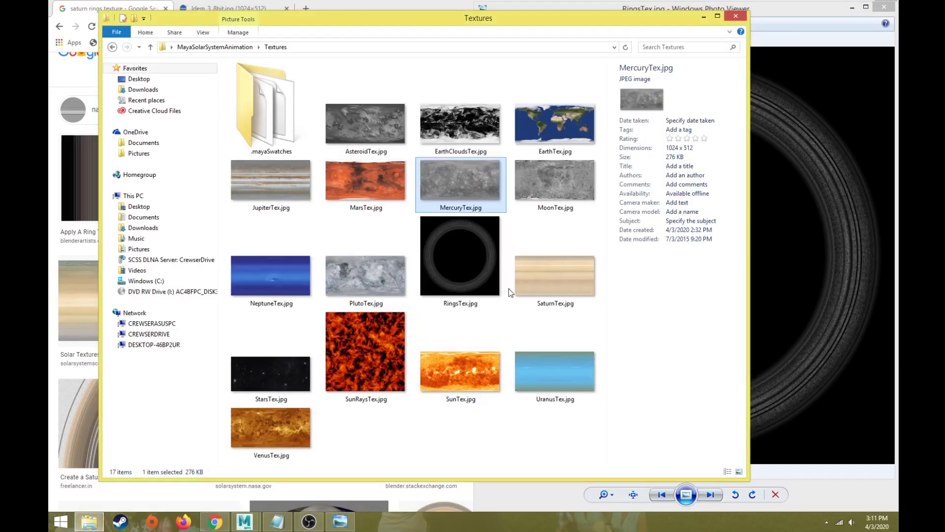
left_click(336, 521)
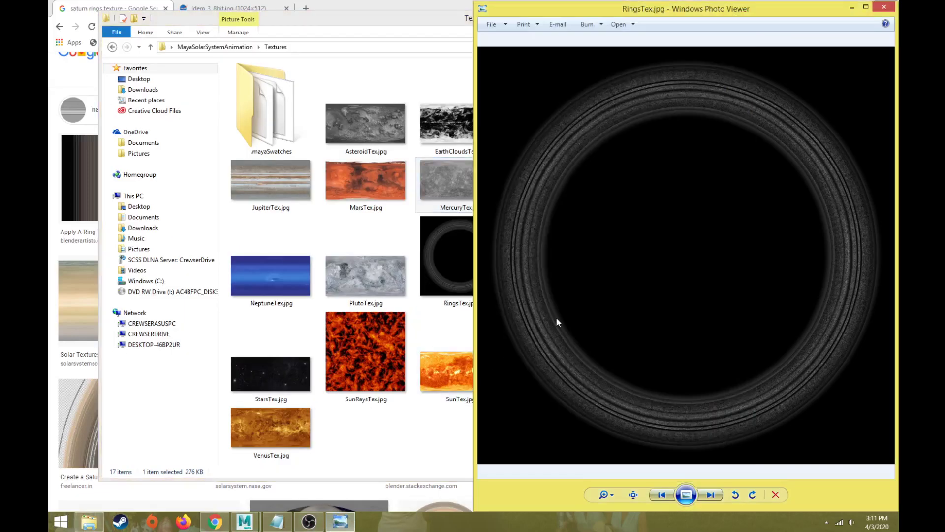
Step: Page through the texture images following RingsTex.jpg to view VenusTex.jpg and UranusTex.jpg
key("Right")
key("Right")
key("Right")
key("Left")
key("Left")
key("Left")
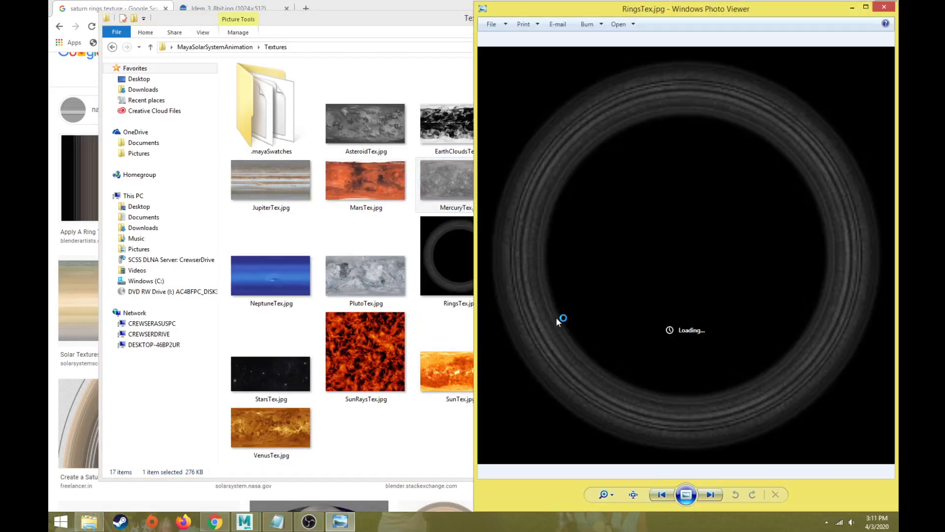
key("Right")
key("Right")
key("Right")
key("Right")
key("Right")
key("Right")
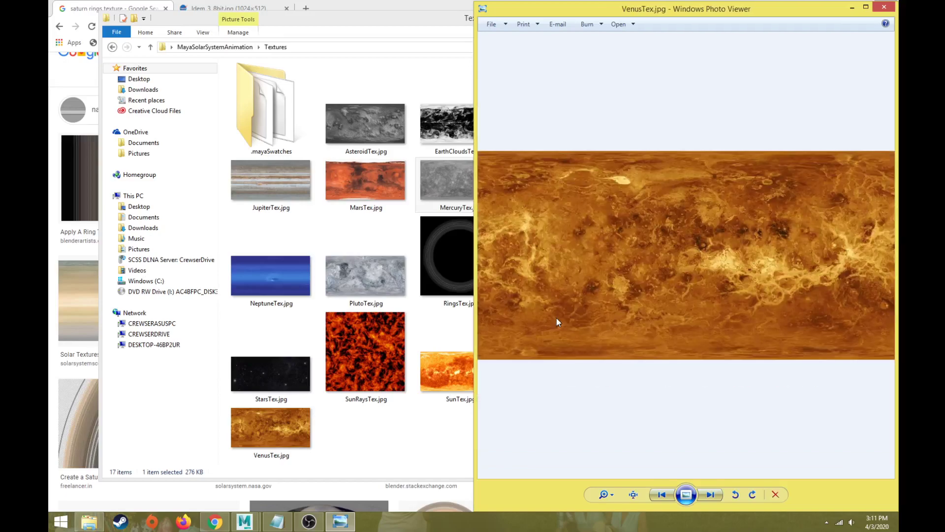
key("Left")
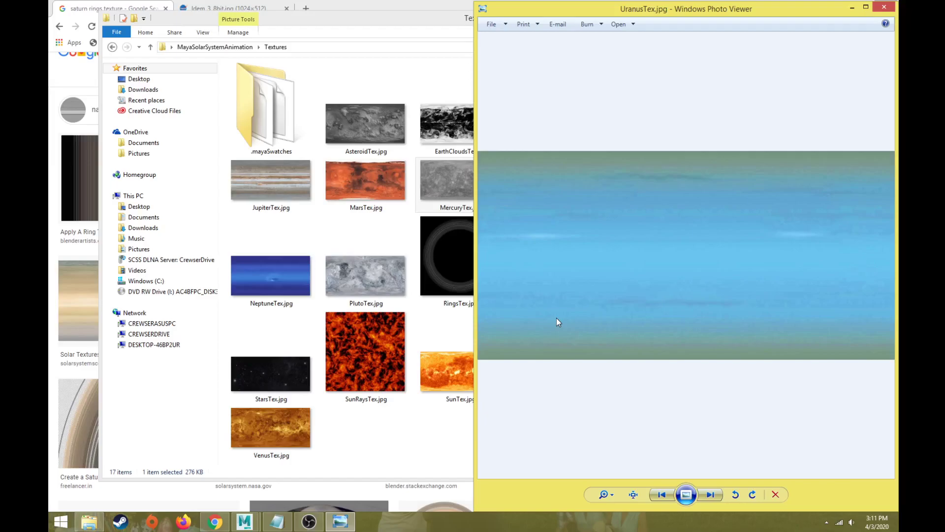
Step: Page back through the texture images to view NeptuneTex.jpg and PlutoTex.jpg
key("Right")
key("Right")
key("Left")
key("Left")
key("Left")
key("Left")
key("Left")
key("Left")
key("Left")
key("Left")
key("Left")
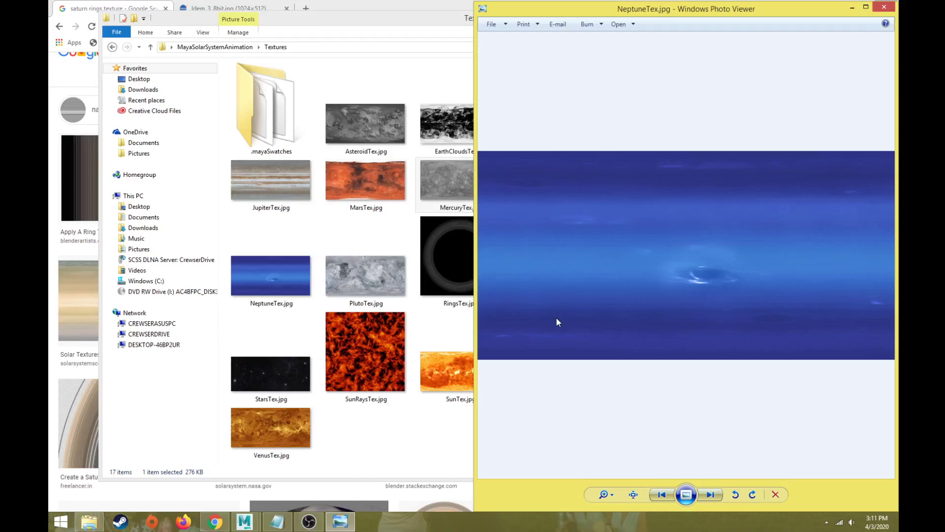
key("Right")
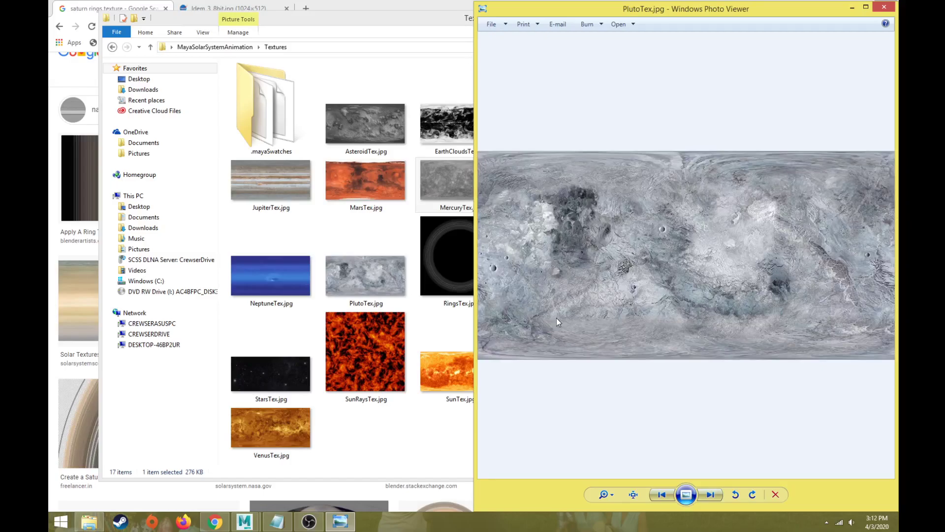
Step: View the star background StarsTex.jpg and the two sun textures, SunTex.jpg and SunRaysTex.jpg
key("Right")
key("Right")
key("Right")
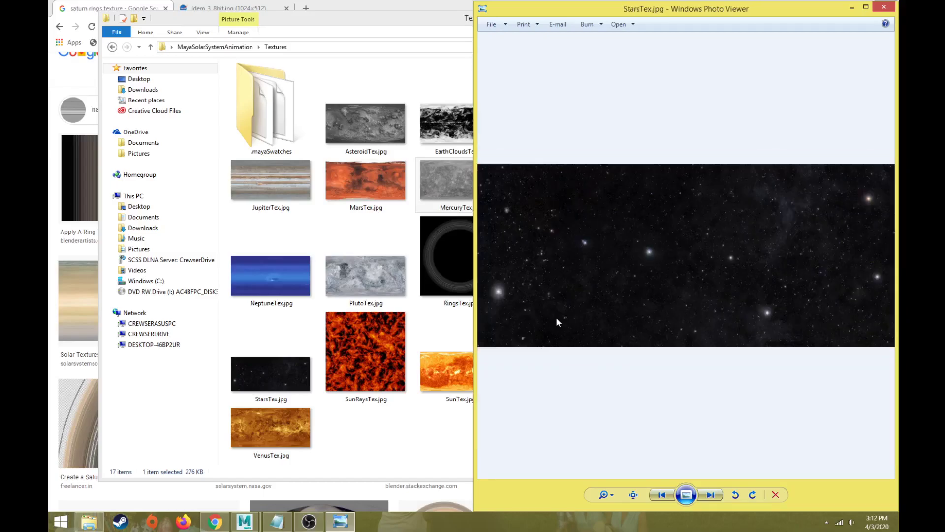
key("Right")
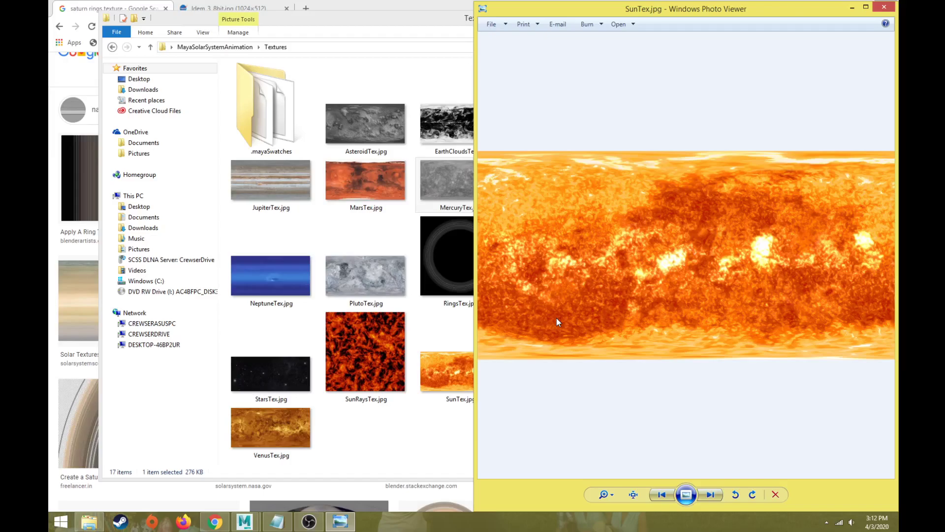
key("Left")
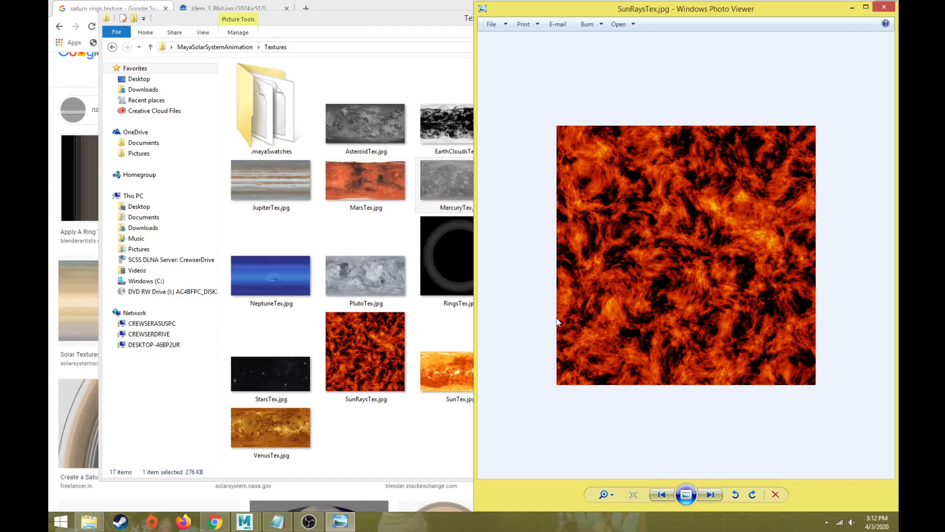
Step: Page through the remaining texture images until AsteroidTex.jpg is shown, and close the photo viewer
key("Left")
key("Left")
key("Left")
key("Left")
key("Right")
key("Right")
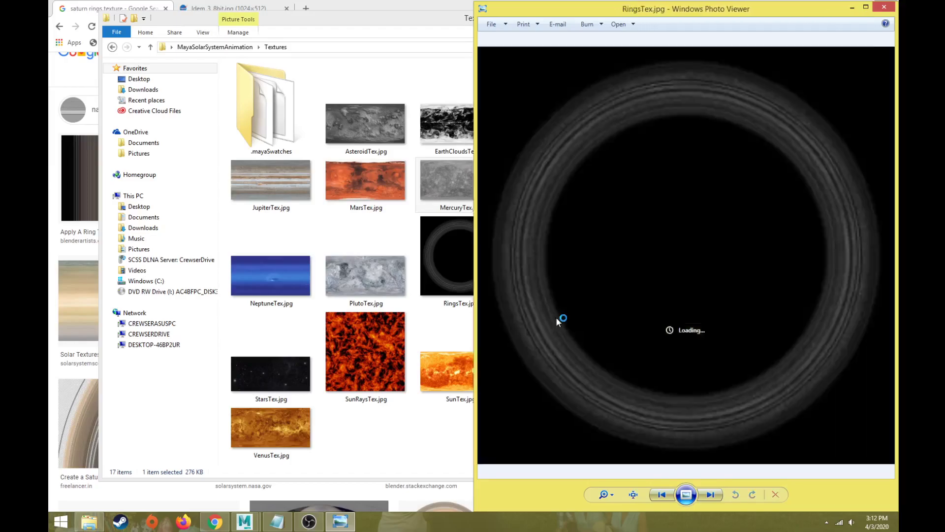
key("Left")
key("Left")
key("Left")
key("Left")
key("Right")
key("Right")
key("Right")
key("Right")
key("Right")
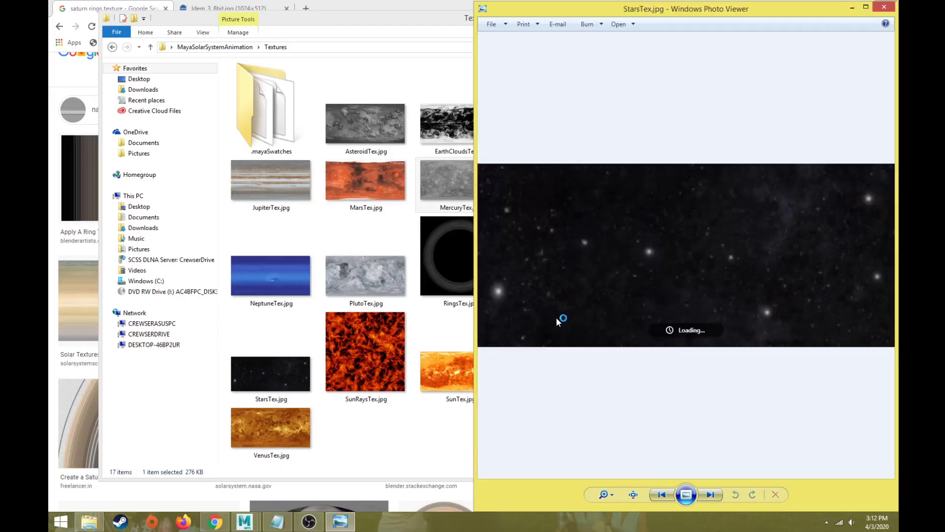
key("Right")
key("Right")
key("Right")
key("Right")
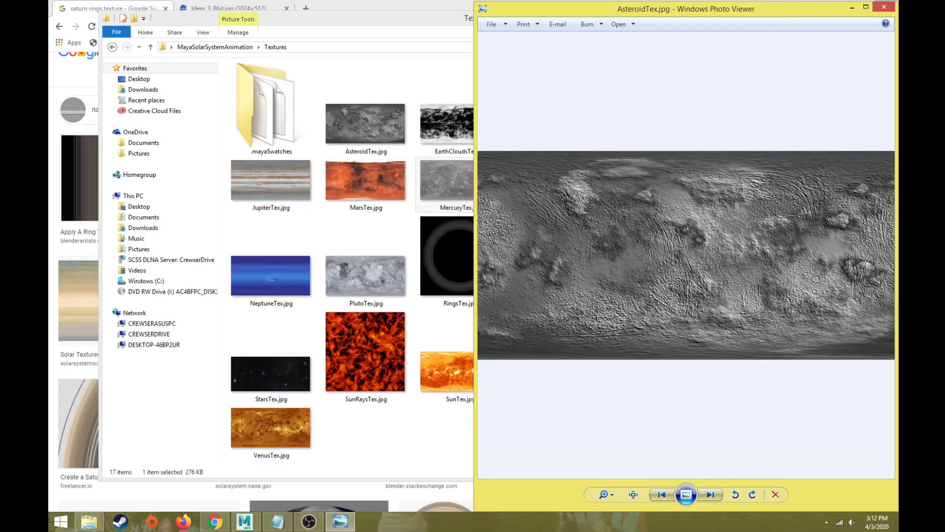
left_click(885, 8)
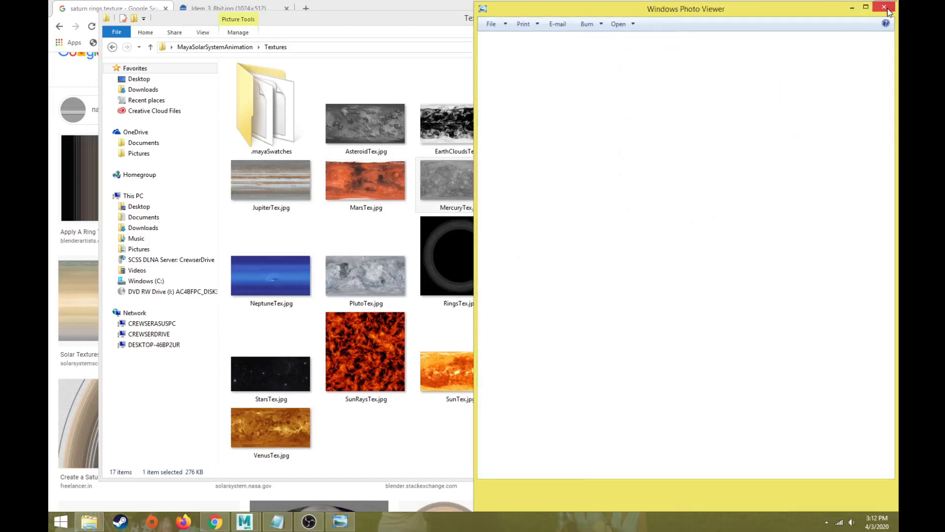
Step: Inspect the image dimensions of the cloud, asteroid, moon, ring and sun textures in the Textures folder
left_click(482, 132)
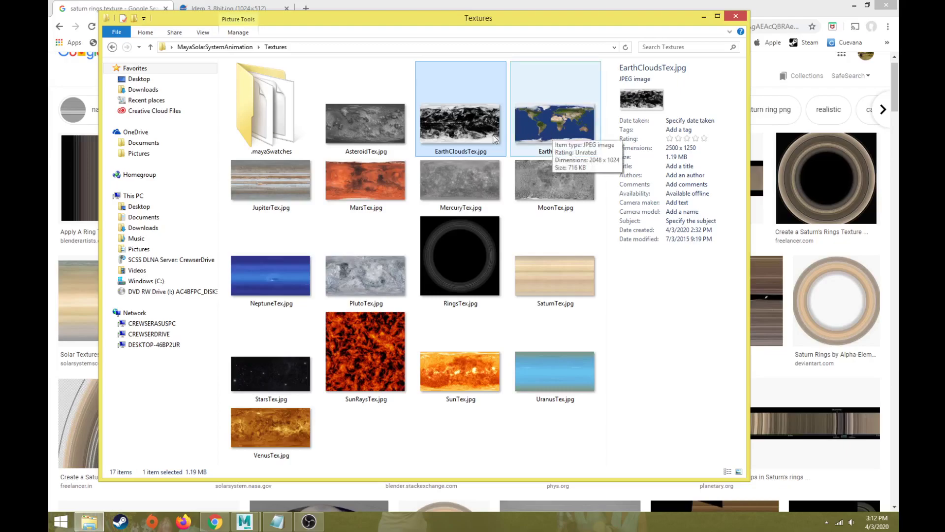
left_click(374, 126)
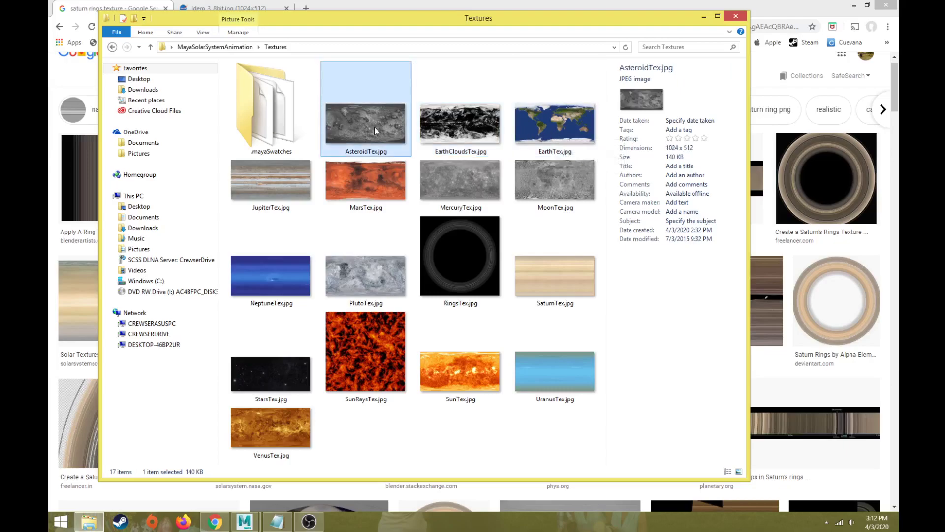
left_click(570, 199)
left_click(435, 278)
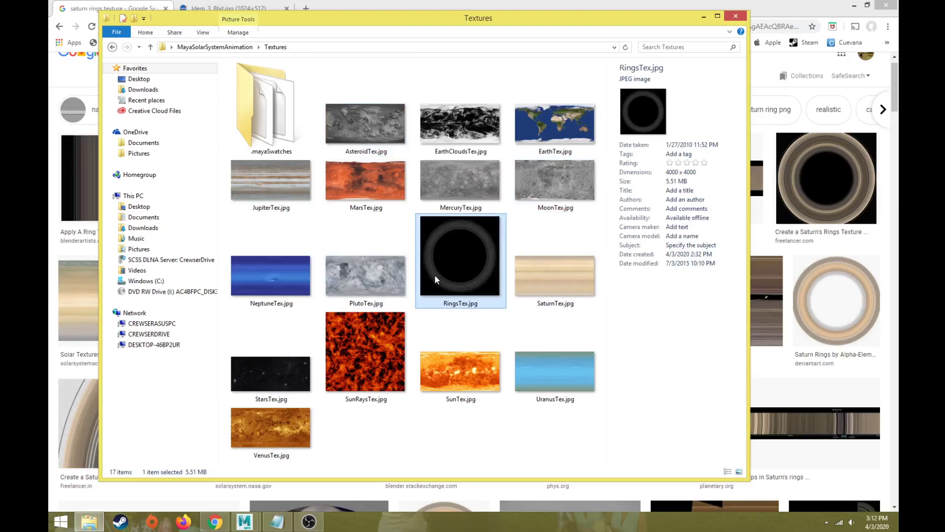
left_click(455, 362)
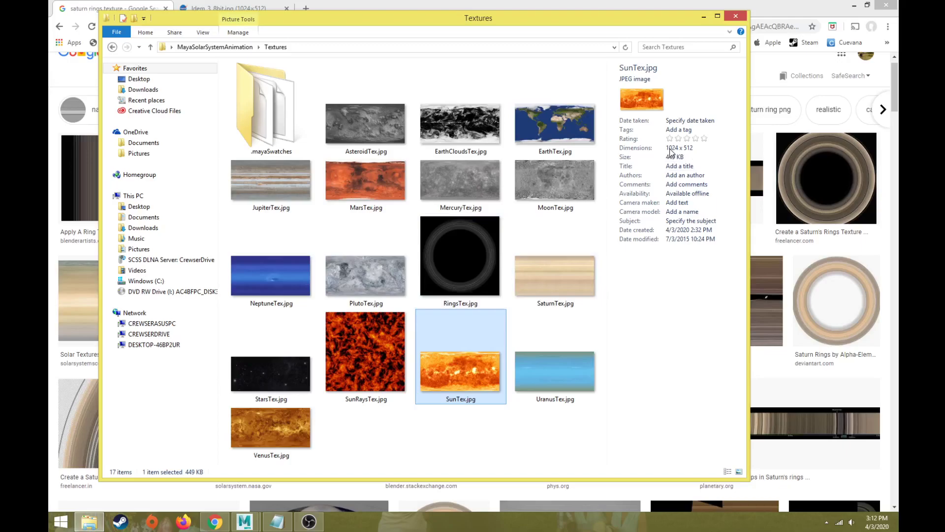
left_click(549, 192)
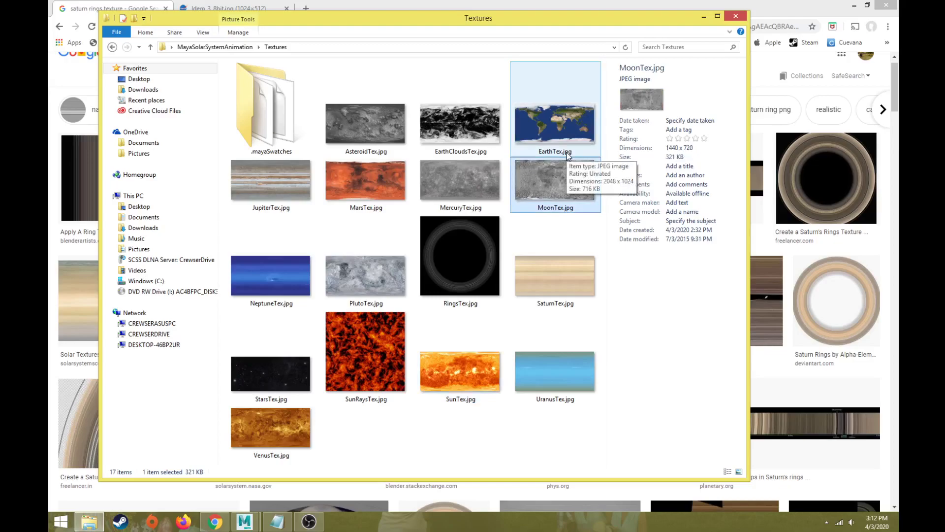
left_click(401, 431)
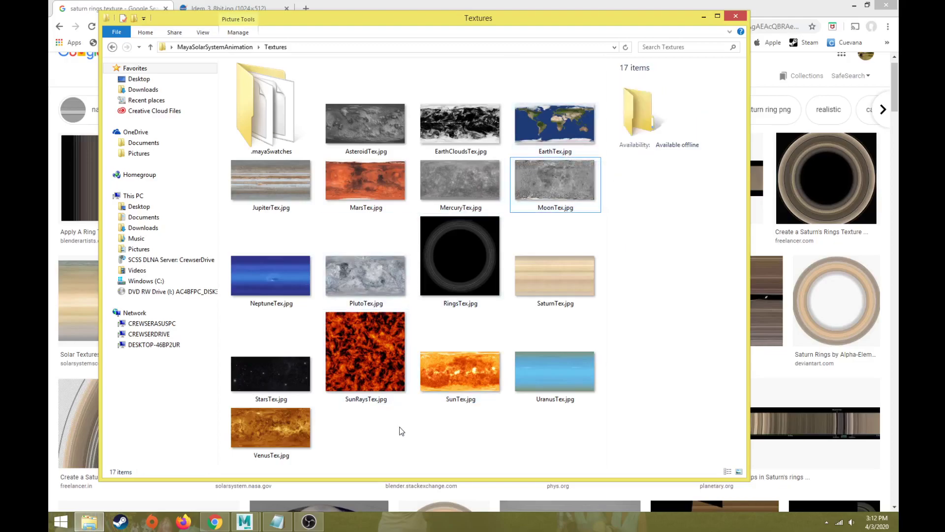
Step: Check the details of StarsTex.jpg, view the image in Windows Photo Viewer, and close it
left_click(270, 377)
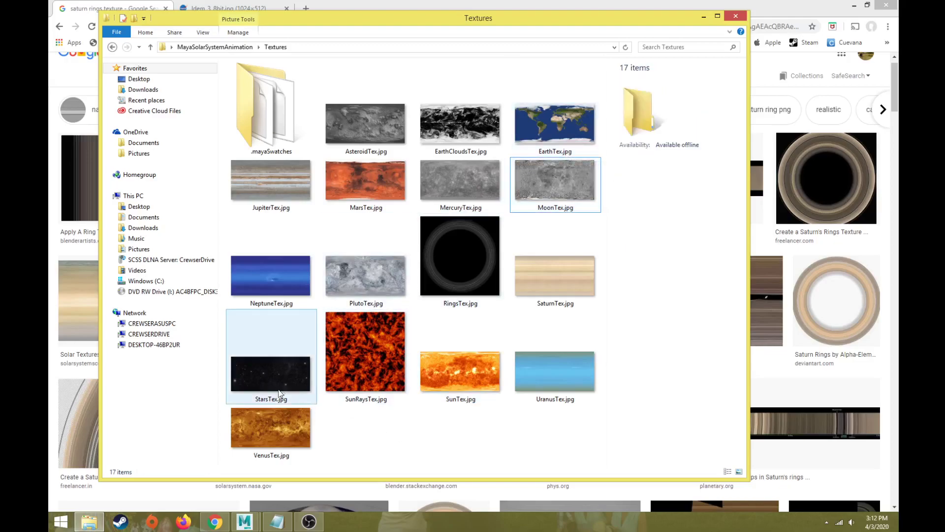
mouse_move(268, 377)
left_mouse_down()
mouse_move(294, 364)
mouse_move(274, 377)
left_mouse_up()
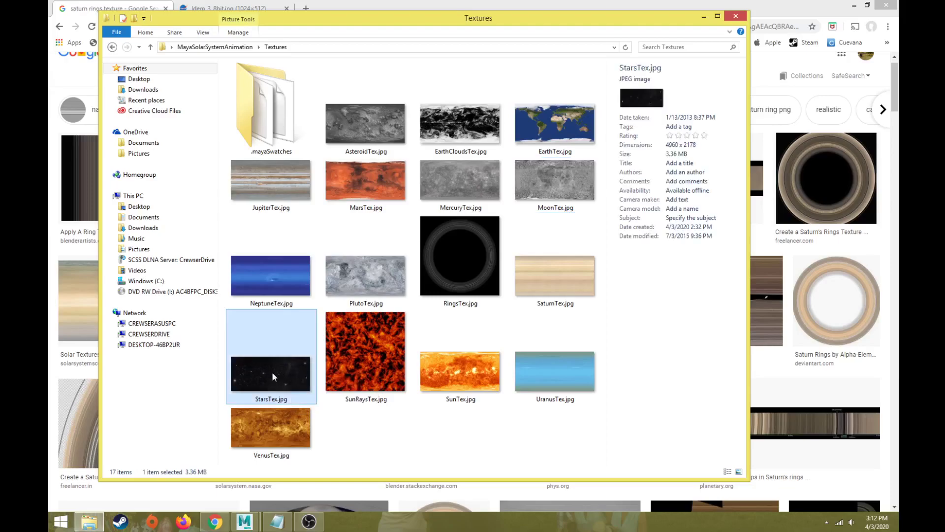
double_click(270, 375)
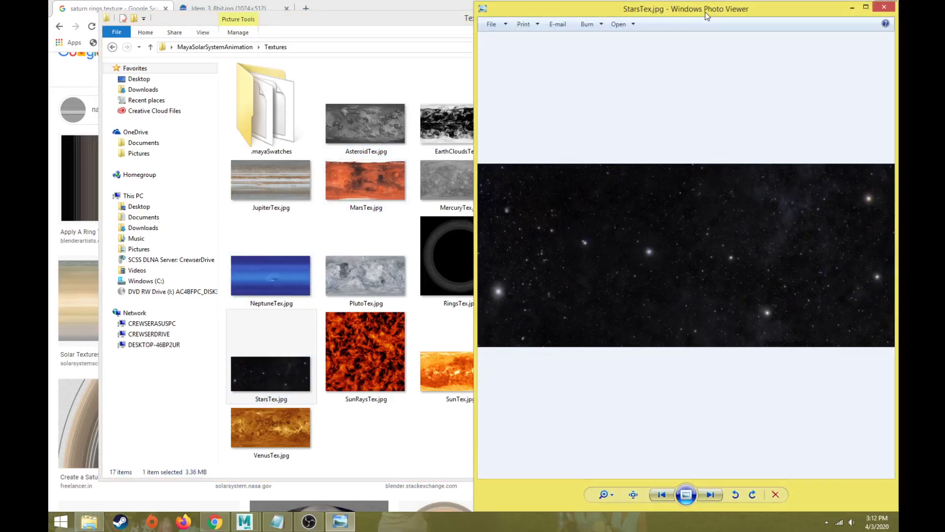
left_click(886, 8)
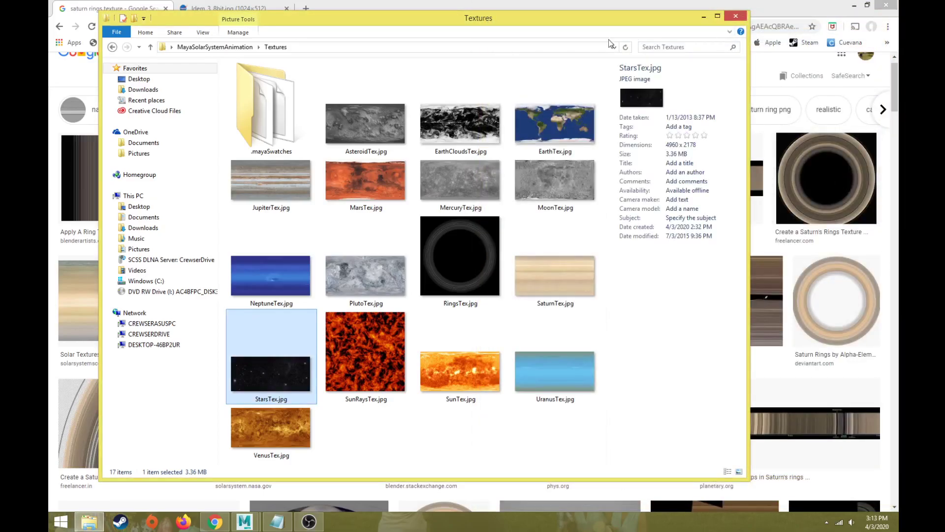
Step: Move all 16 JPEG texture images out of the Textures folder into its parent folder, MayaSolarSystemAnimation
left_click(215, 47)
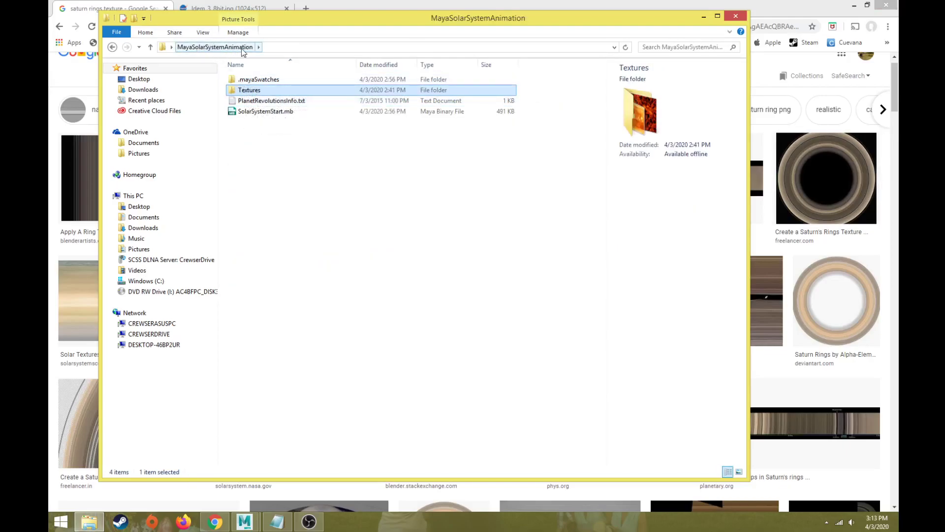
double_click(251, 90)
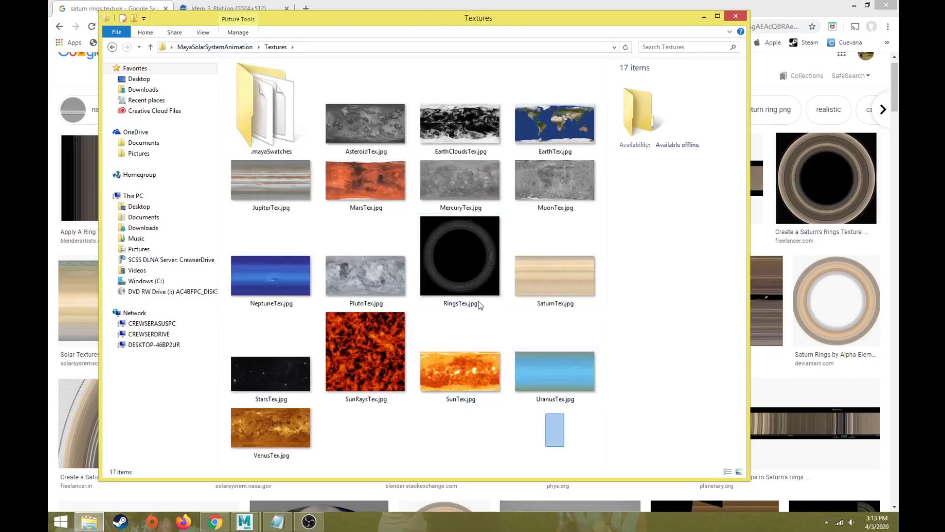
left_click_drag(480, 305, 370, 132)
left_click(271, 179, "ctrl")
left_click(271, 275, "ctrl")
left_click(284, 366, "ctrl")
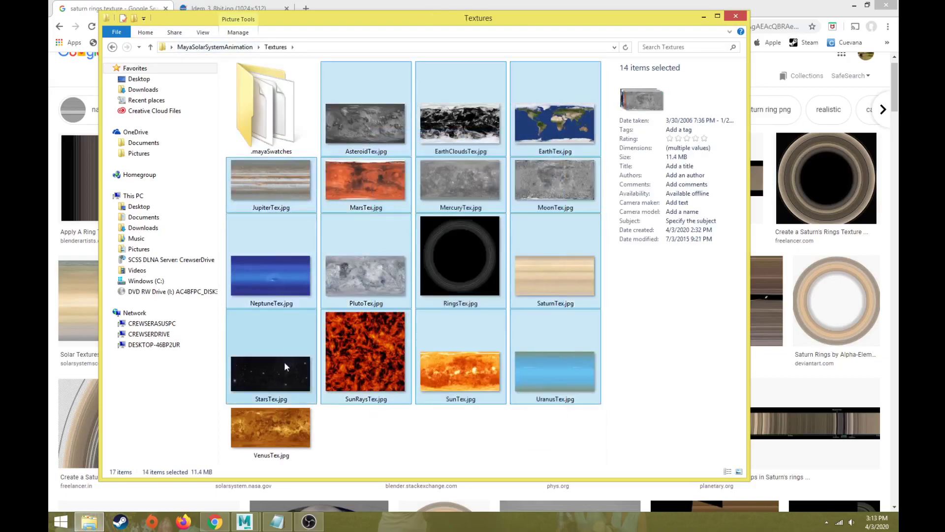
left_click(270, 427, "ctrl")
right_click(383, 193)
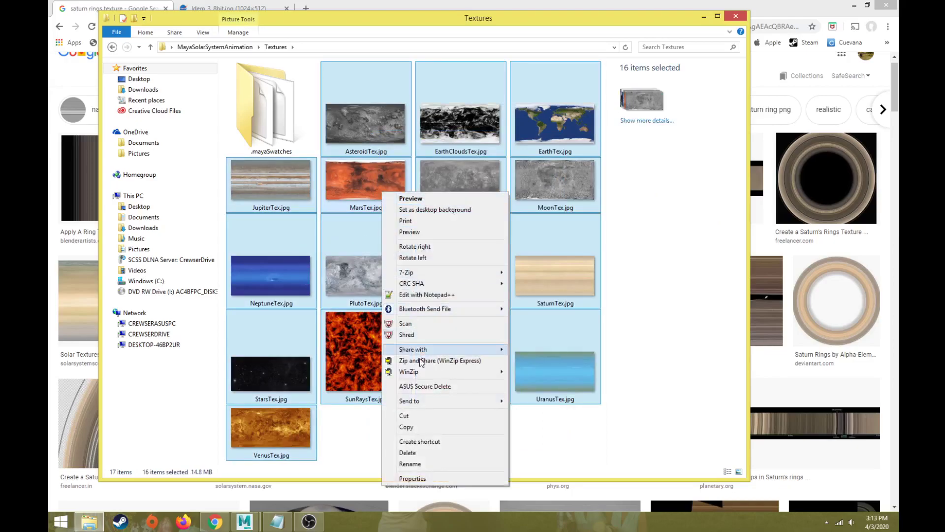
left_click(403, 415)
left_click(215, 46)
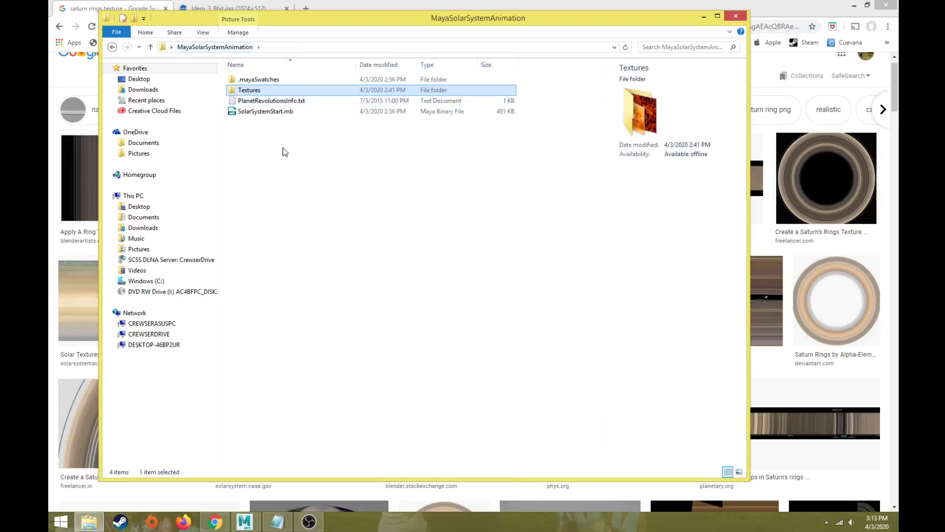
right_click(283, 149)
left_click(311, 217)
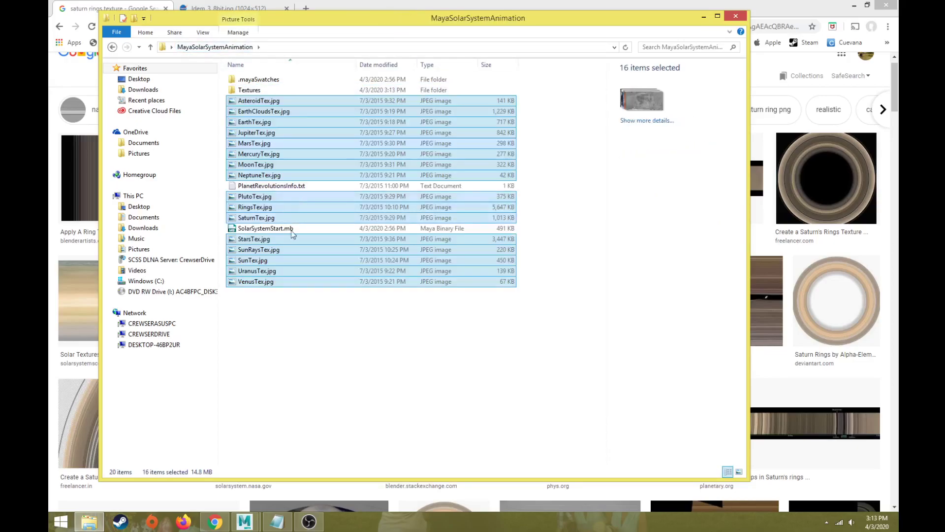
Step: Check what remains in the Textures folder, return to MayaSolarSystemAnimation, and select the Textures folder
left_click(299, 336)
double_click(247, 90)
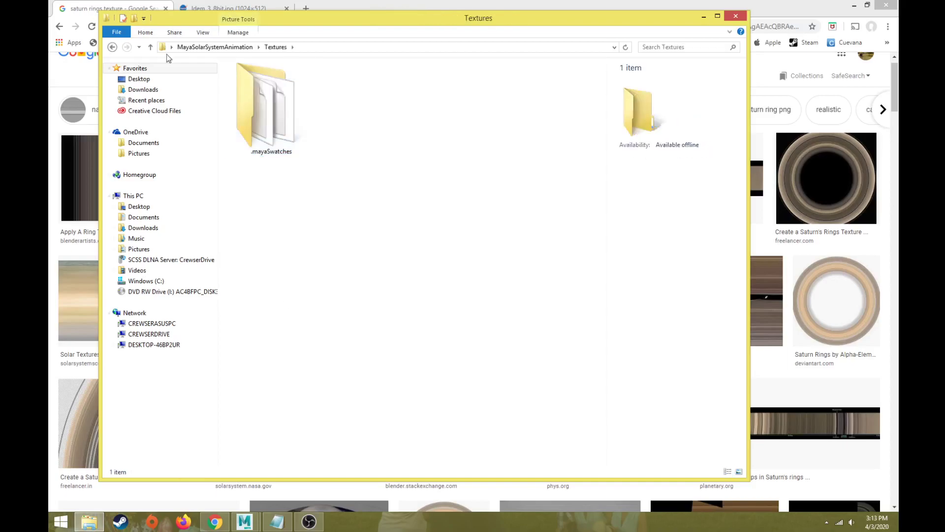
left_click(112, 47)
left_click(293, 84)
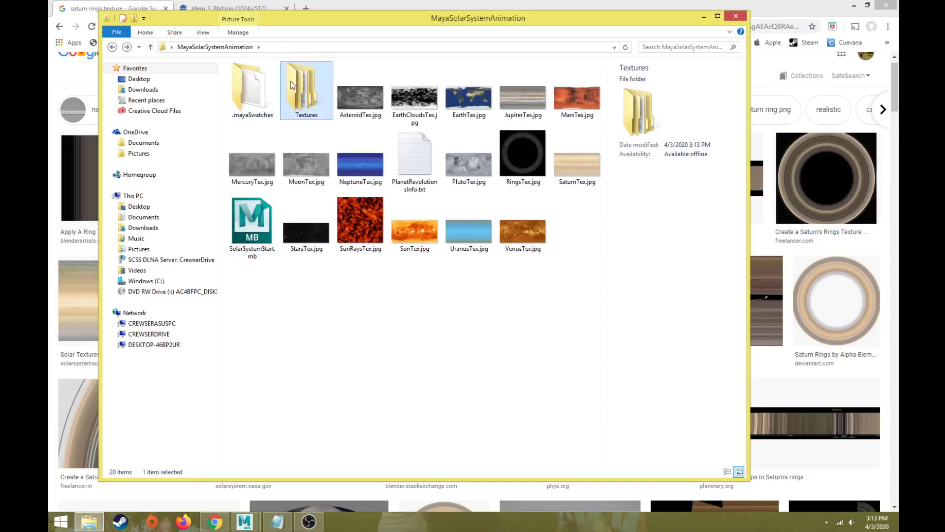
Step: Delete the emptied Textures folder from MayaSolarSystemAnimation and check that SolarSystemStart.mb sits alongside the texture images
key("Delete")
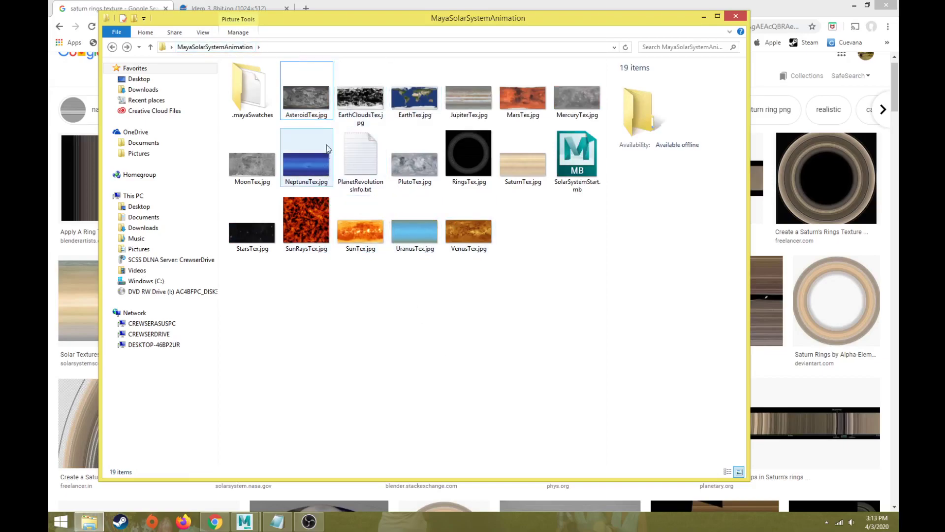
left_click(580, 146)
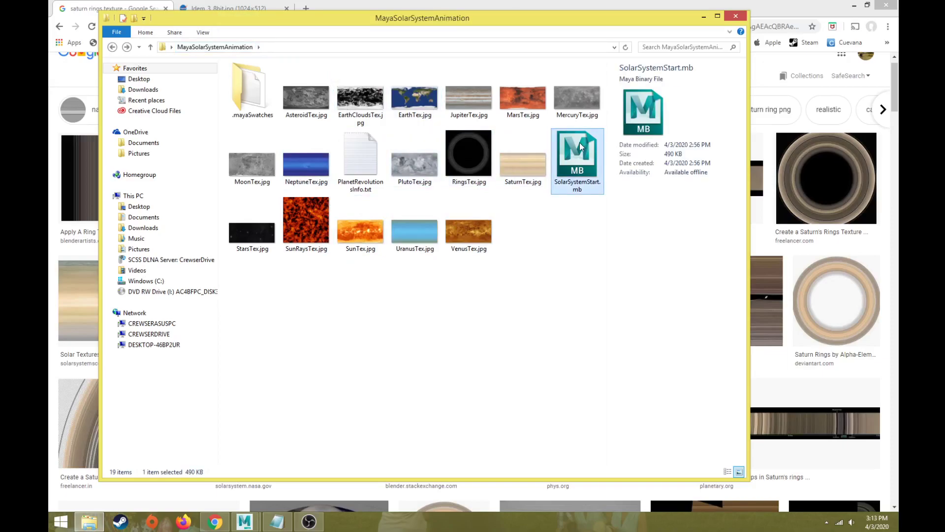
left_click(531, 235)
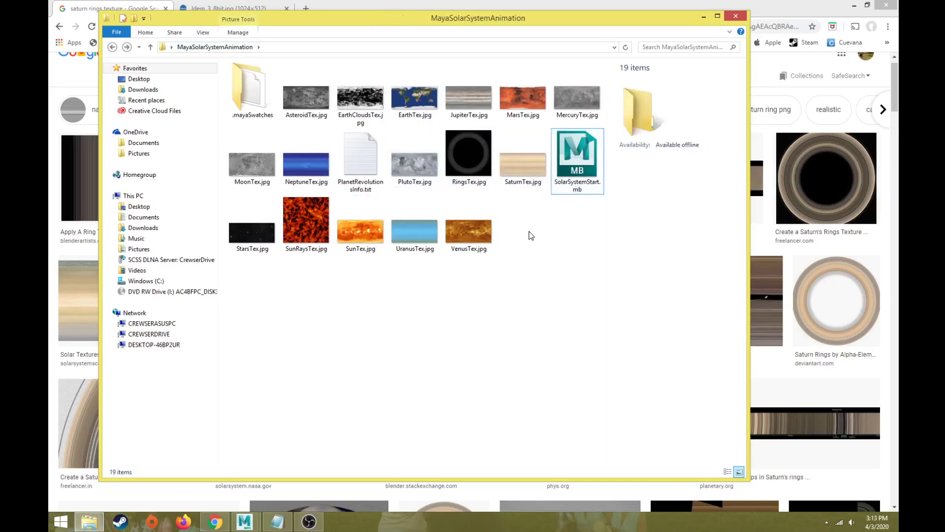
Step: Minimize the browser showing the ring texture search and switch to the SolarSystemStart.mb scene in Maya
left_click(552, 9)
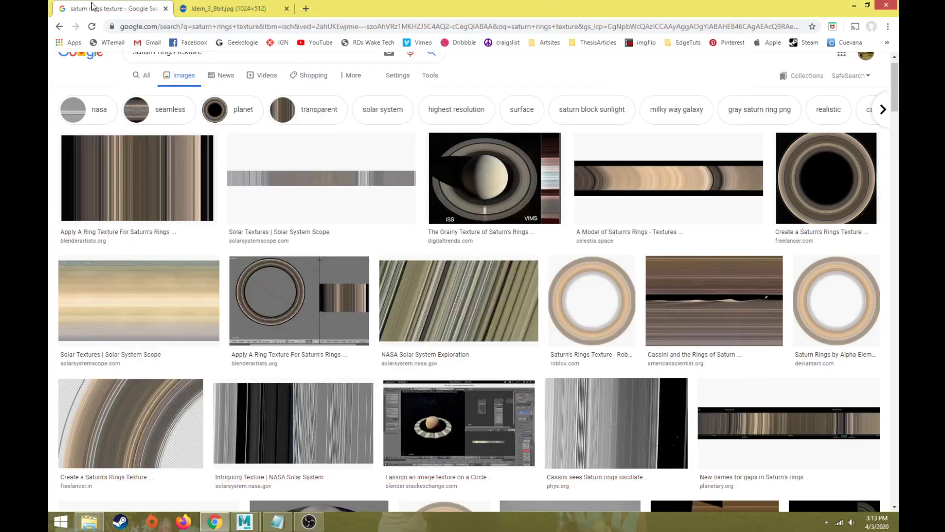
left_click(227, 9)
left_click(855, 5)
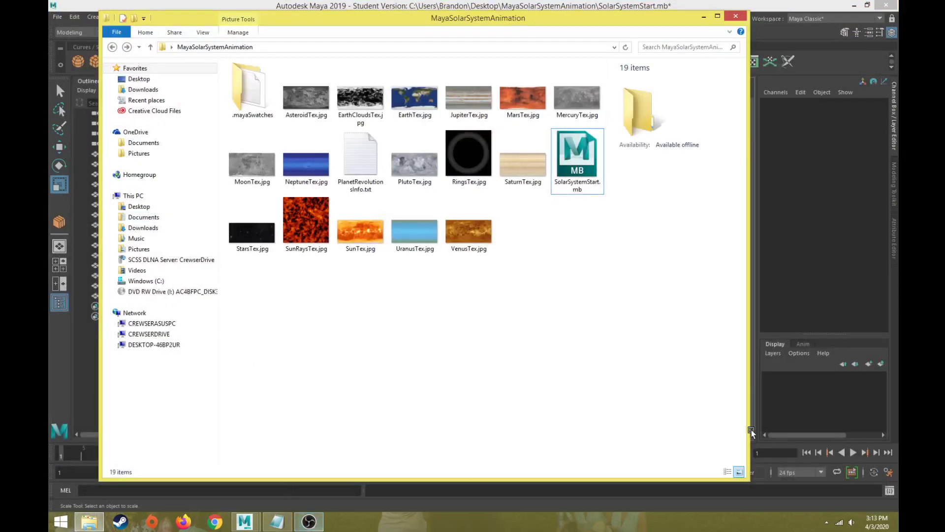
left_click(828, 300)
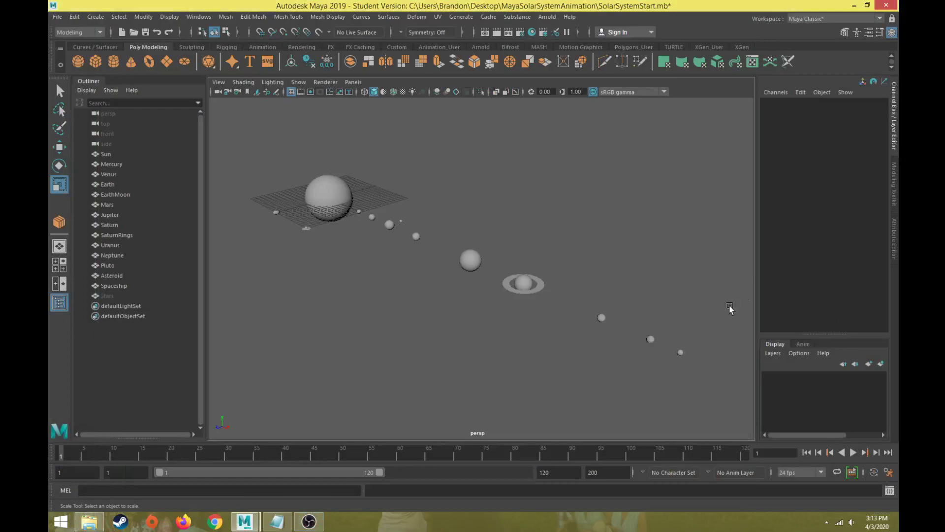
Step: Select and frame the Sun, and examine the layout of the whole planet line-up extending out from it
right_click_drag(386, 270, 408, 270, "alt")
left_click(409, 271)
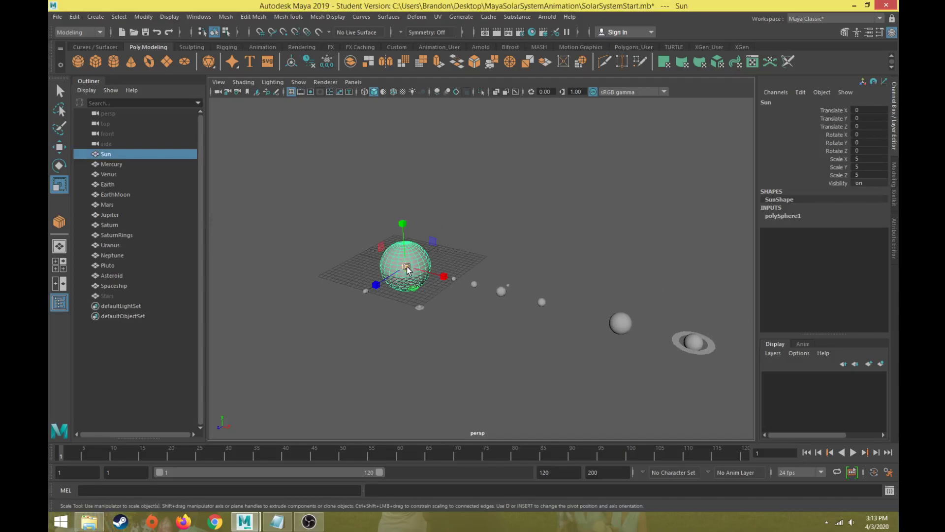
key("f")
left_click_drag(433, 293, 375, 280, "alt")
right_click_drag(376, 280, 483, 310, "alt")
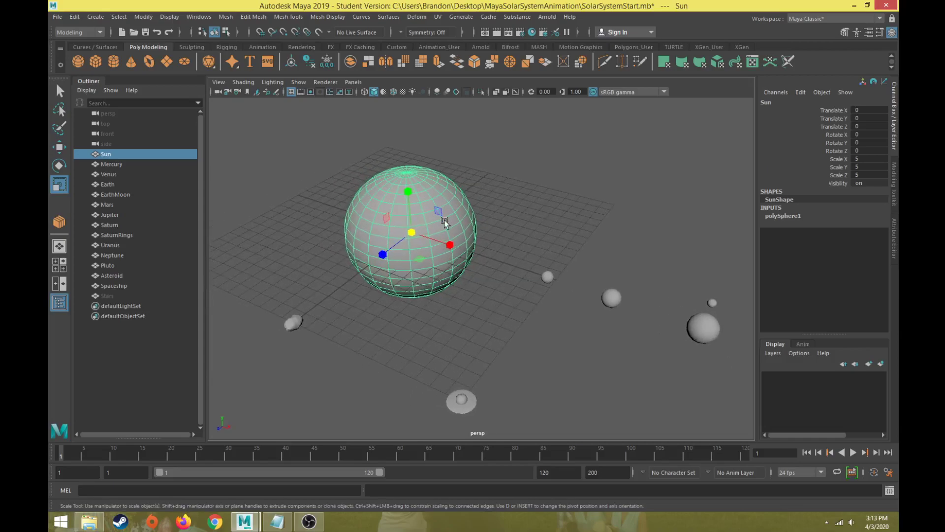
right_click_drag(451, 206, 650, 353, "alt")
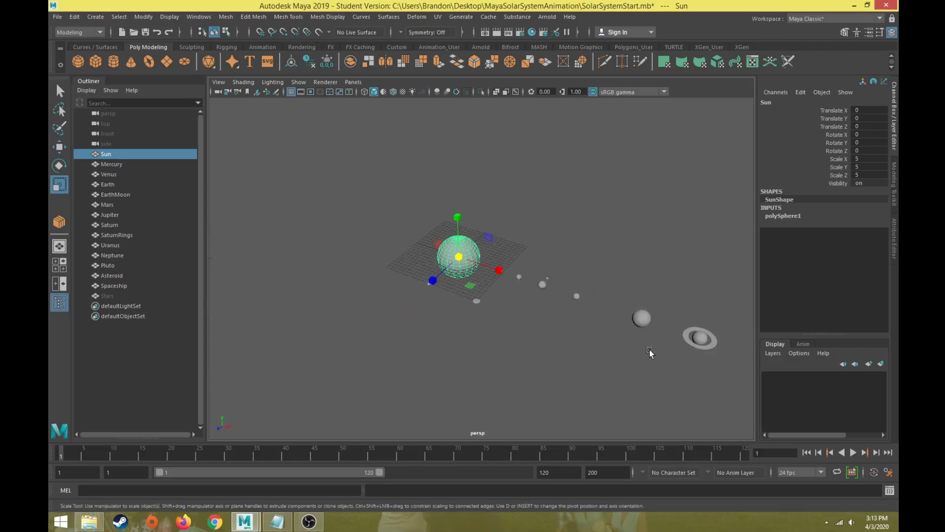
middle_click_drag(650, 353, 457, 259, "alt")
left_click_drag(458, 259, 418, 253, "alt")
right_click_drag(418, 253, 447, 298, "alt")
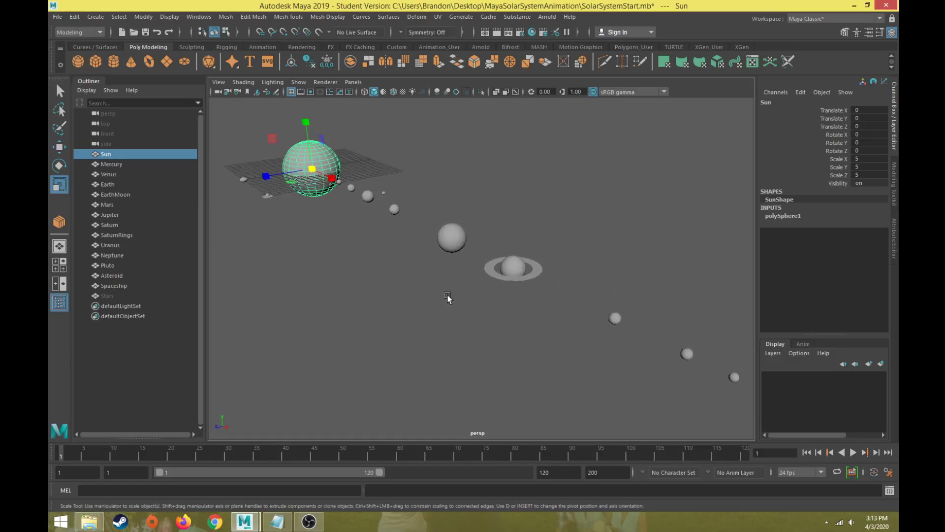
left_click_drag(448, 297, 459, 311, "alt")
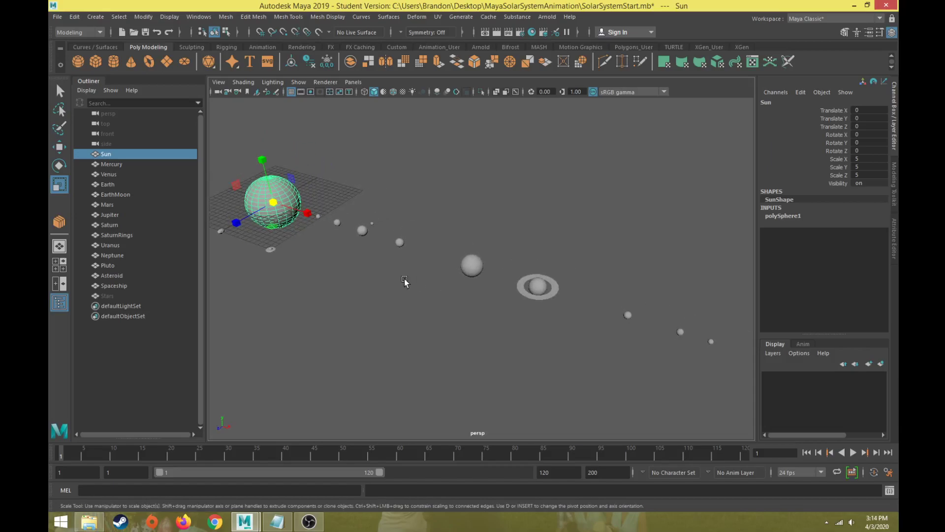
Step: Inspect Mercury, Venus and Earth one after another to compare their sizes and spacing from the Sun
right_click_drag(329, 243, 443, 291, "alt")
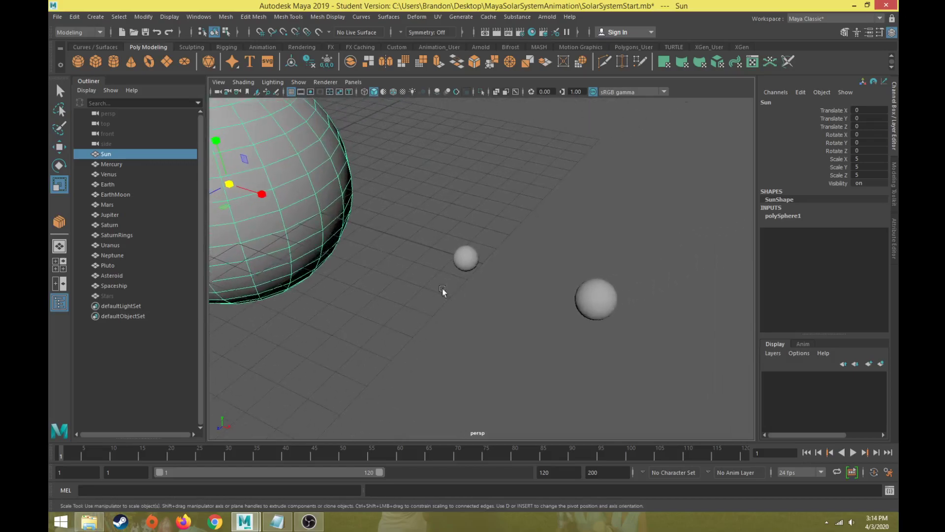
left_click(473, 257)
right_click_drag(534, 309, 448, 289, "alt")
mouse_move(449, 290)
middle_mouse_down("alt")
mouse_move(420, 264)
mouse_move(455, 287)
middle_mouse_up("alt")
left_click(420, 264)
left_click(455, 288)
right_click_drag(455, 288, 570, 384, "alt")
middle_click_drag(570, 384, 388, 338, "alt")
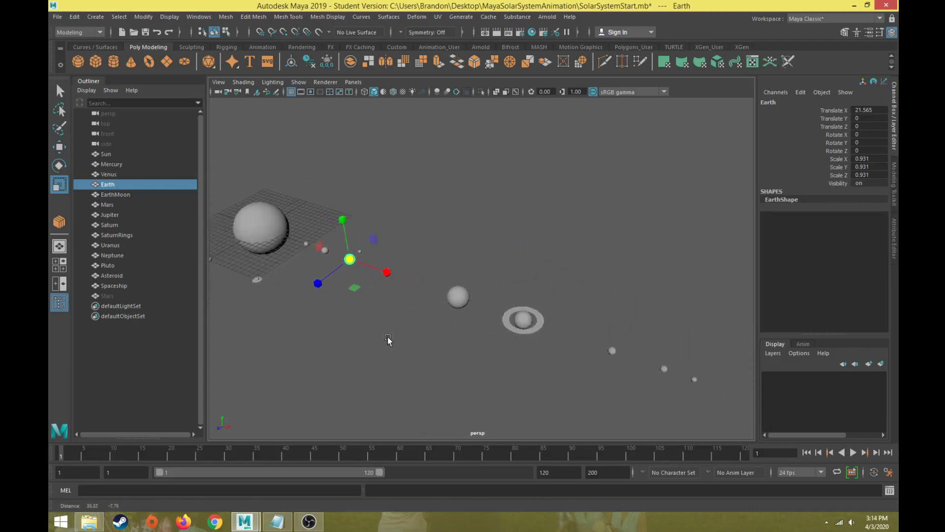
Step: Select and frame the Sun sphere and examine it from above and from the side
right_click_drag(388, 338, 485, 363, "alt")
left_click_drag(485, 363, 433, 315, "alt")
left_click(445, 278)
key("f")
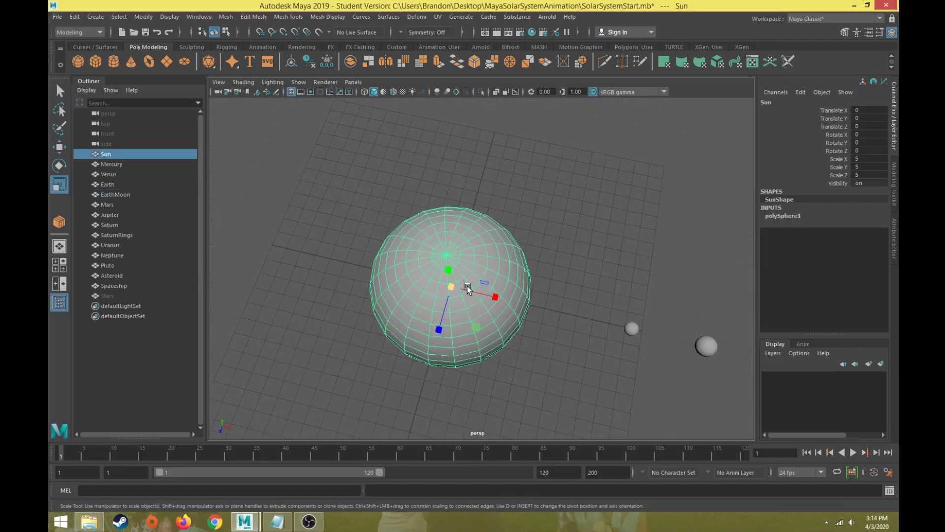
left_click_drag(467, 287, 350, 246, "alt")
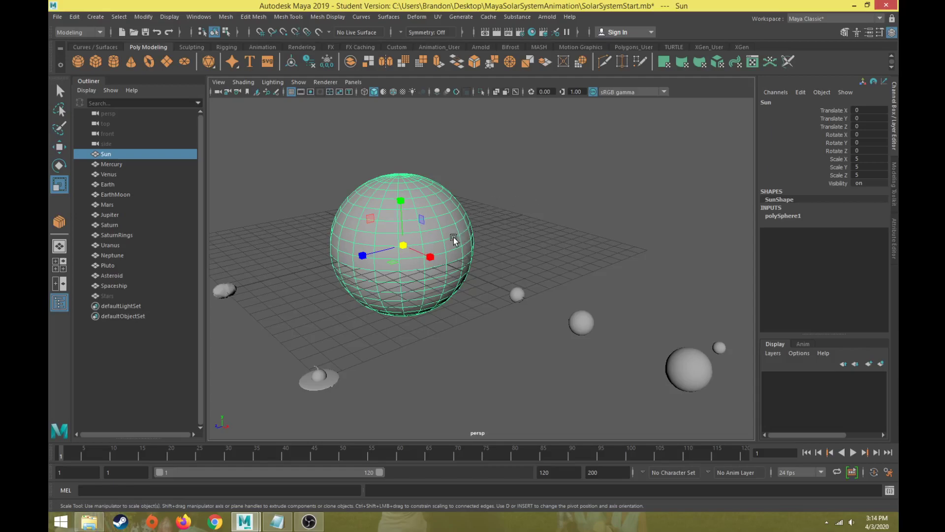
left_click_drag(466, 252, 452, 285, "alt")
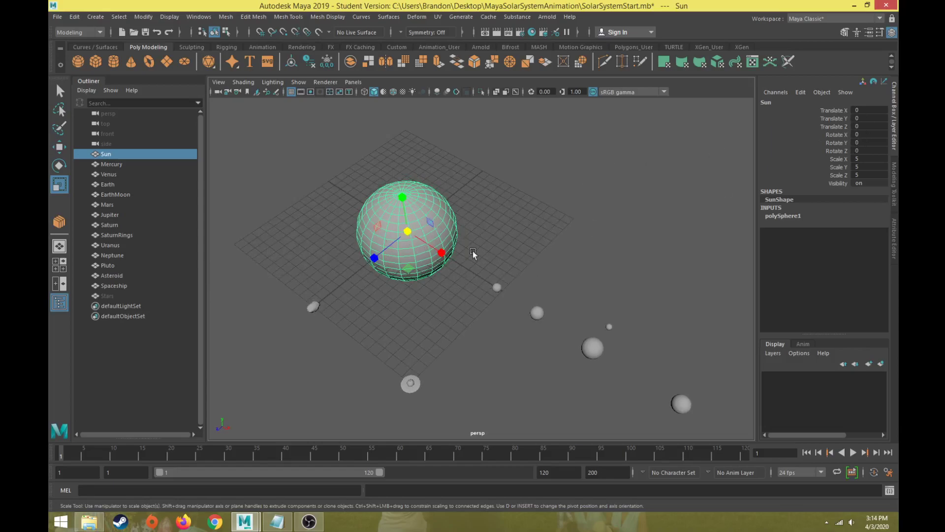
Step: Duplicate the Sun and move the copy about 8.29 units along X toward Mercury
key("w")
left_click(495, 288)
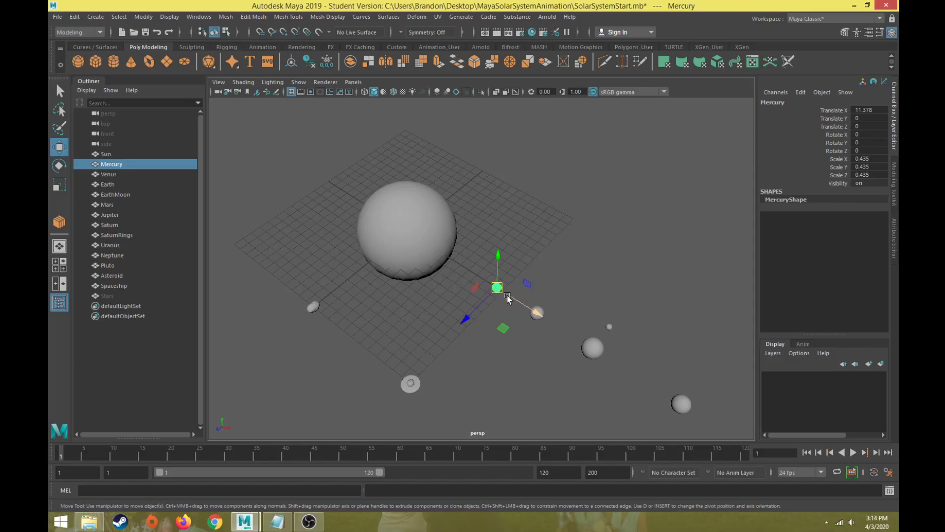
left_click(410, 241)
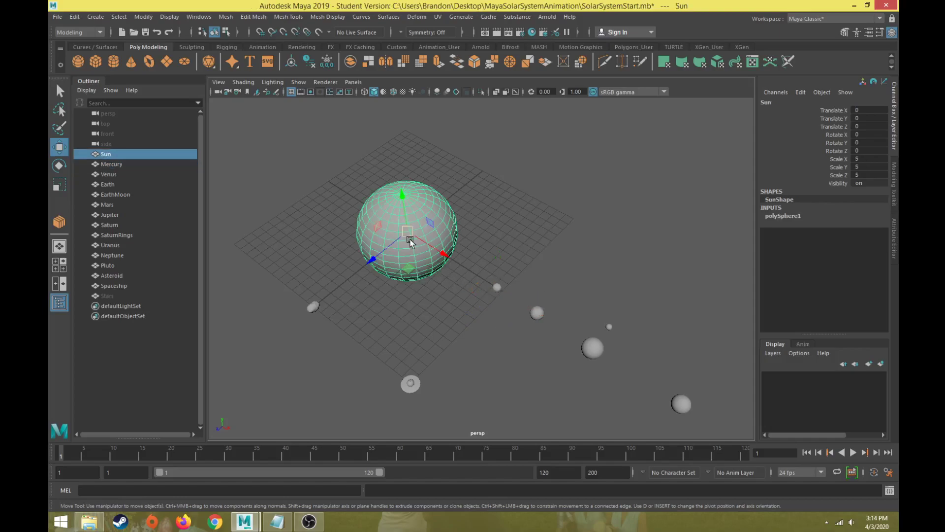
key("ctrl+d")
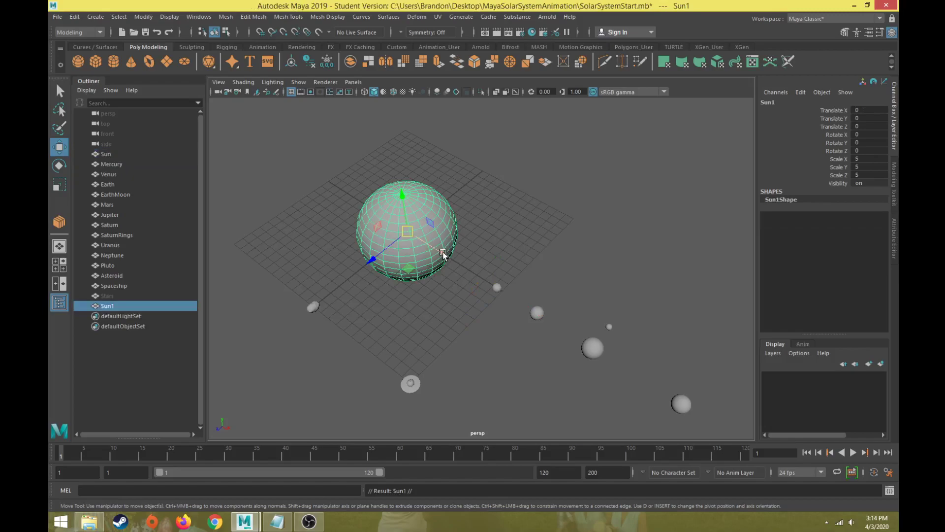
left_click_drag(442, 254, 510, 300)
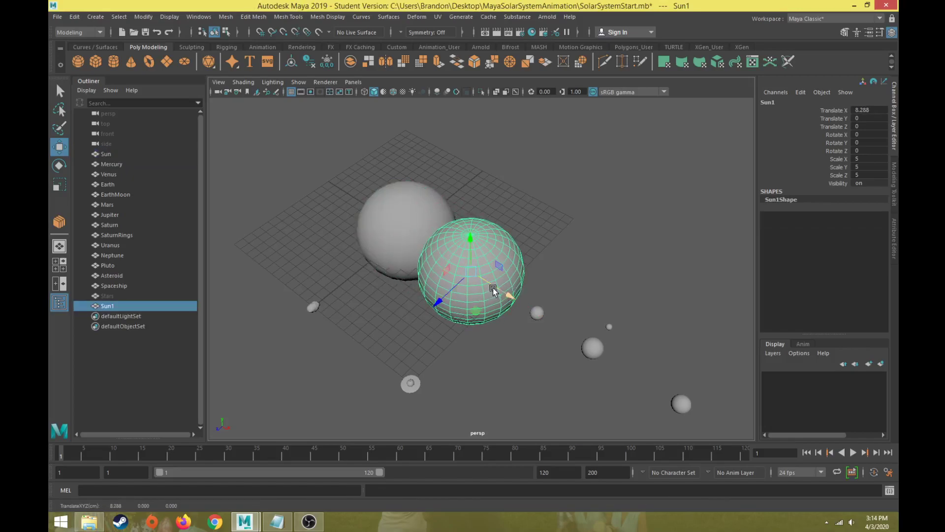
Step: Scale the Sun's copy uniformly to about 0.515 and move it to about 10.3 on X, beside Mercury
key("r")
left_click_drag(474, 273, 393, 327)
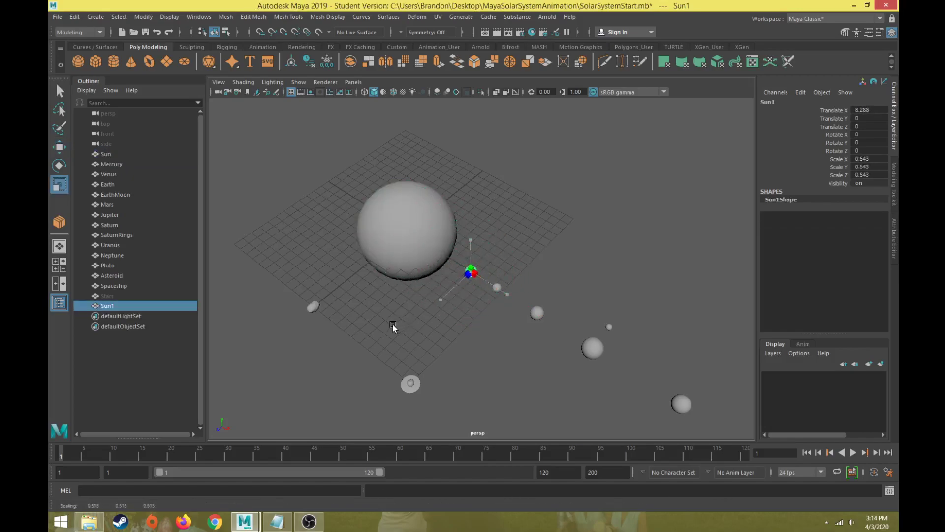
key("w")
left_click_drag(489, 290, 518, 303)
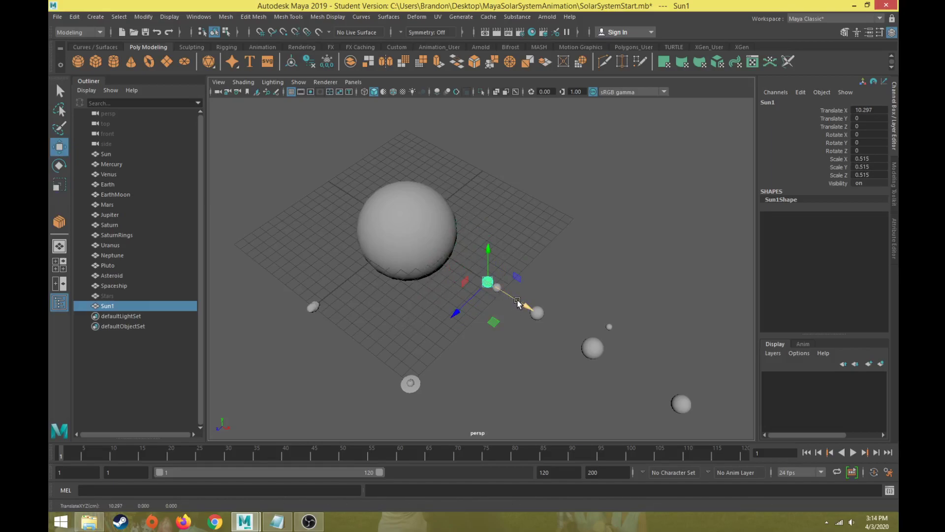
left_click(514, 299)
Step: Check Mercury's and Venus's placement and survey the full row of planets from several angles
left_click(497, 287)
middle_click_drag(500, 297, 424, 270, "alt")
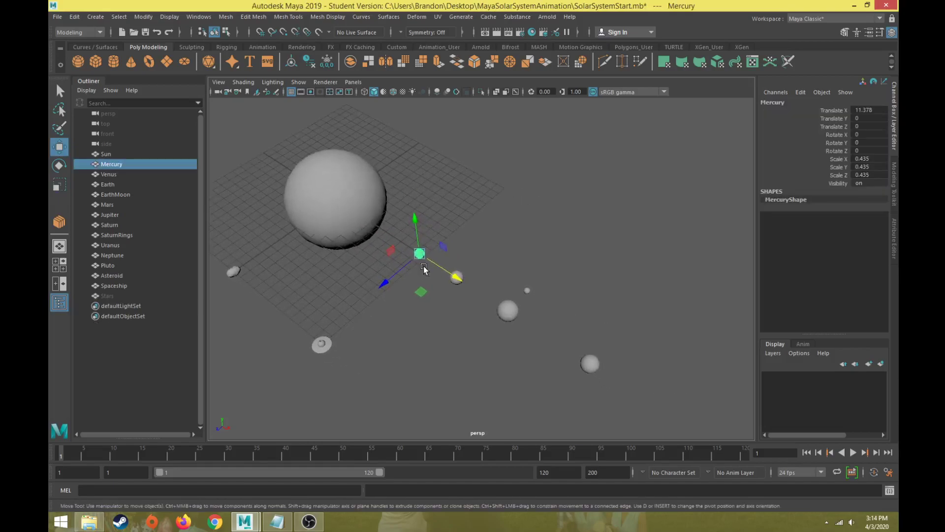
left_click(454, 285)
left_click_drag(445, 273, 379, 230, "alt")
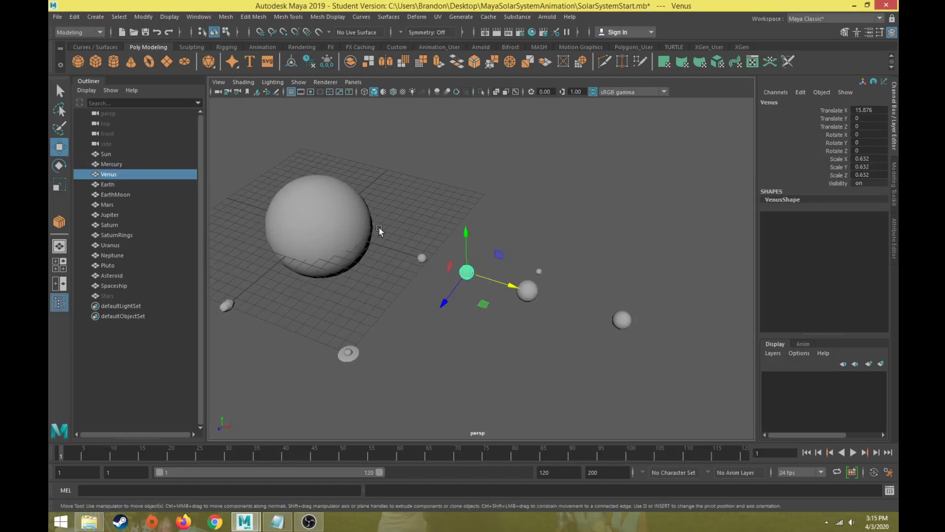
left_click_drag(601, 299, 562, 320, "alt")
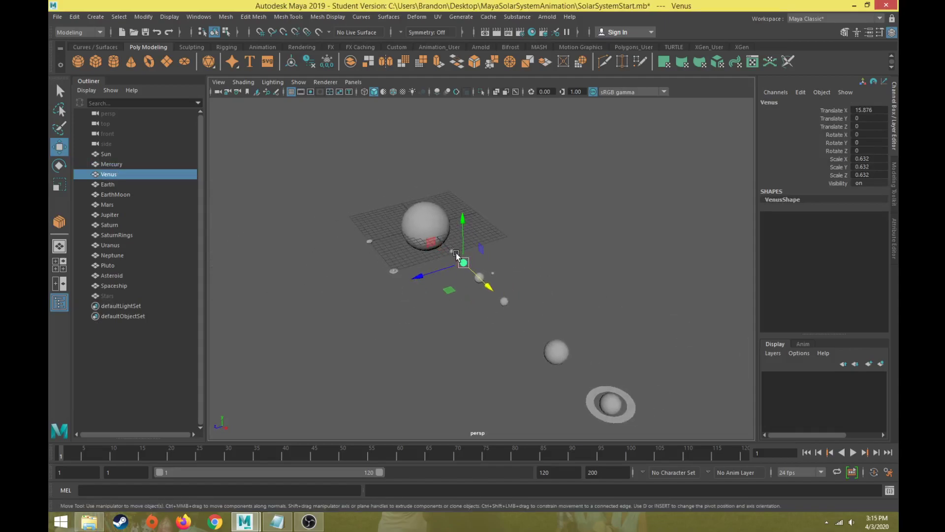
left_click_drag(531, 364, 451, 290, "alt")
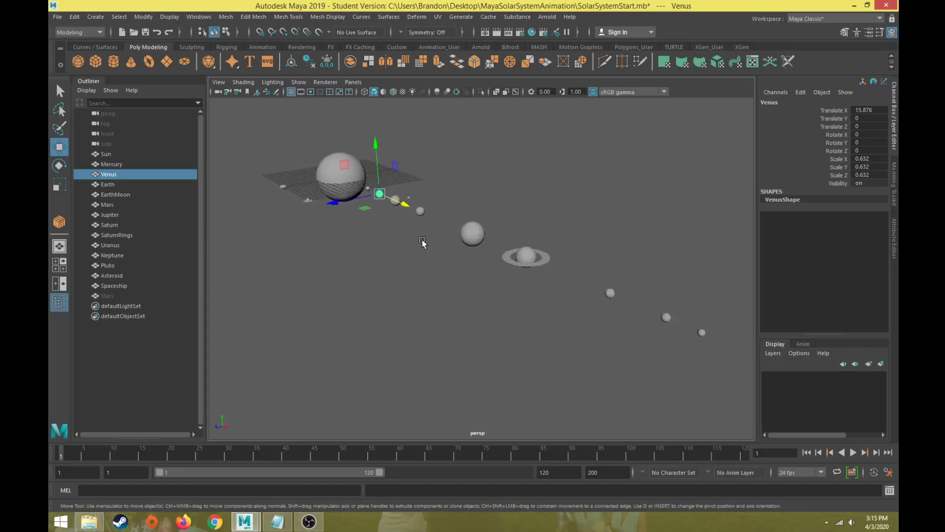
left_click_drag(422, 242, 350, 231, "alt")
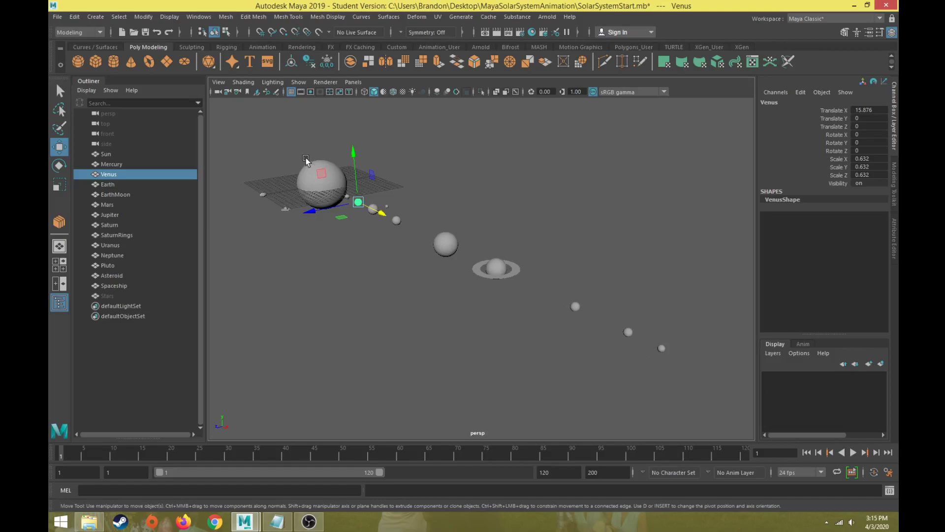
left_click_drag(401, 217, 345, 209, "alt")
Step: Select Mercury, Venus, Earth, Mars and EarthMoon in turn to identify each model in the Outliner
left_click(345, 211)
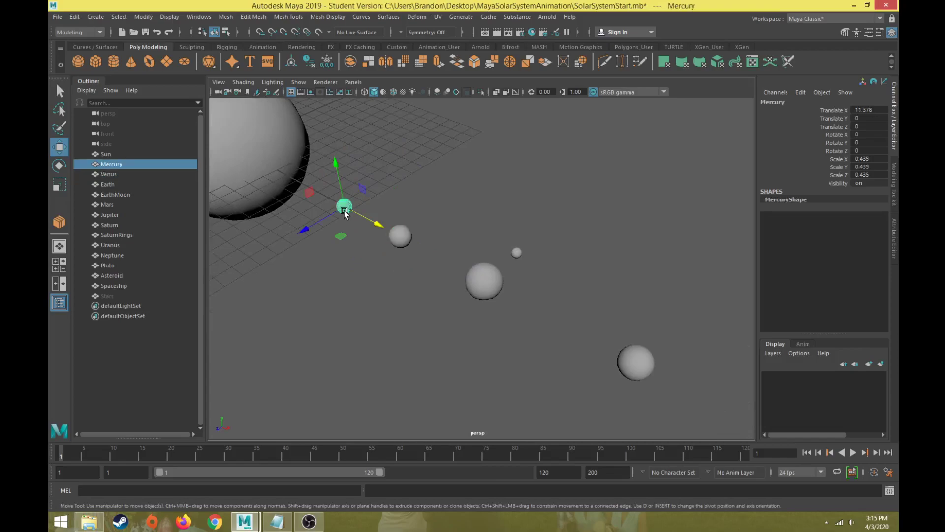
left_click(400, 237)
left_click(483, 279)
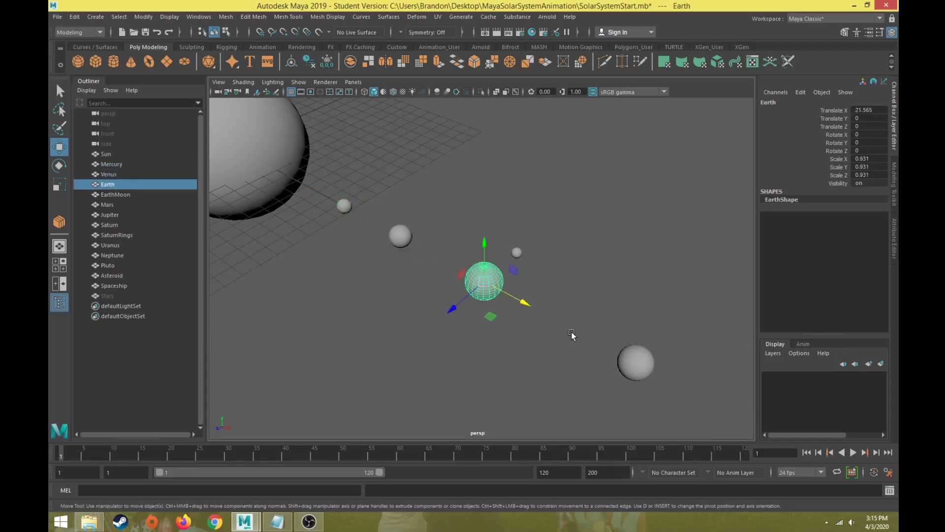
left_click(646, 373)
left_click_drag(500, 238, 540, 268)
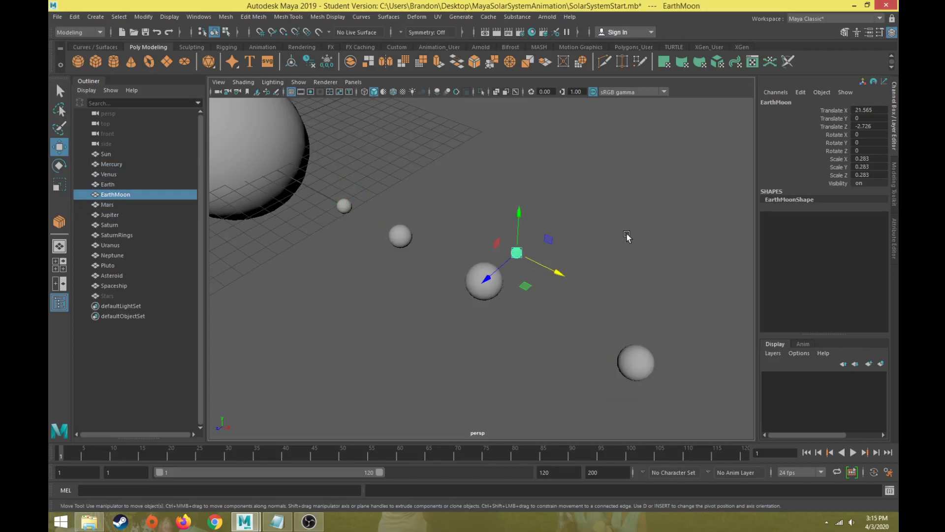
Step: Select Jupiter, Saturn and SaturnRings in turn to identify these models in the scene
right_click_drag(627, 233, 377, 217, "alt")
left_click(350, 172)
left_click_drag(350, 172, 354, 282, "alt")
left_click(465, 302)
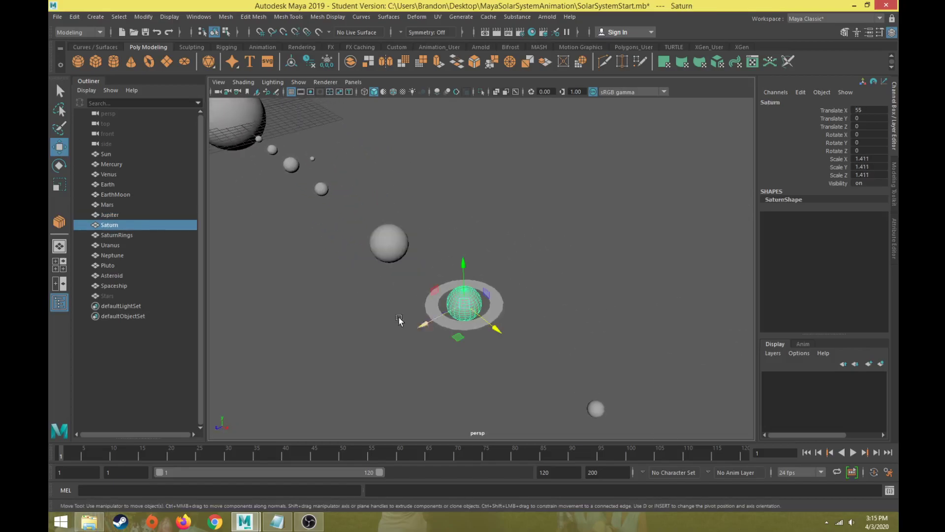
left_click(499, 305)
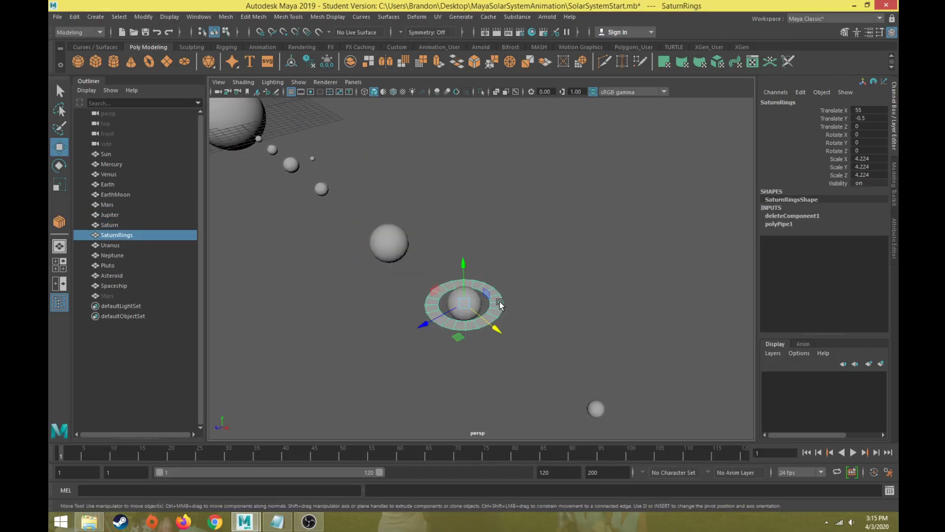
Step: Select Uranus, Neptune and Pluto in turn to identify the outermost planets of the line-up
left_click_drag(487, 305, 434, 246, "alt")
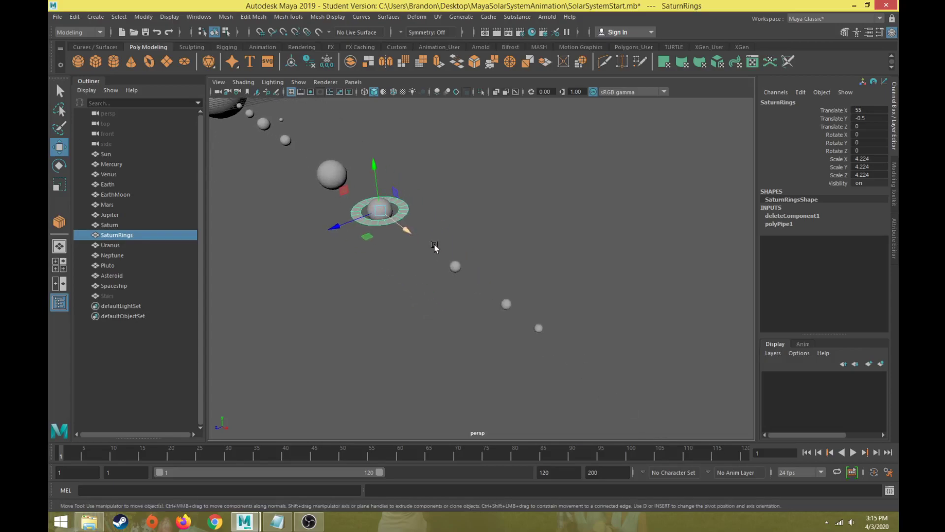
left_click(455, 266)
left_click(506, 304)
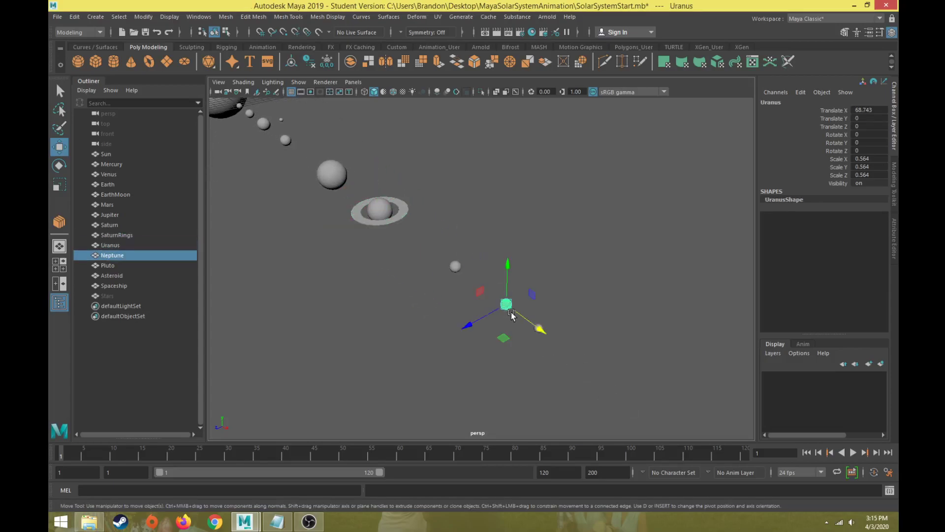
left_click(539, 328)
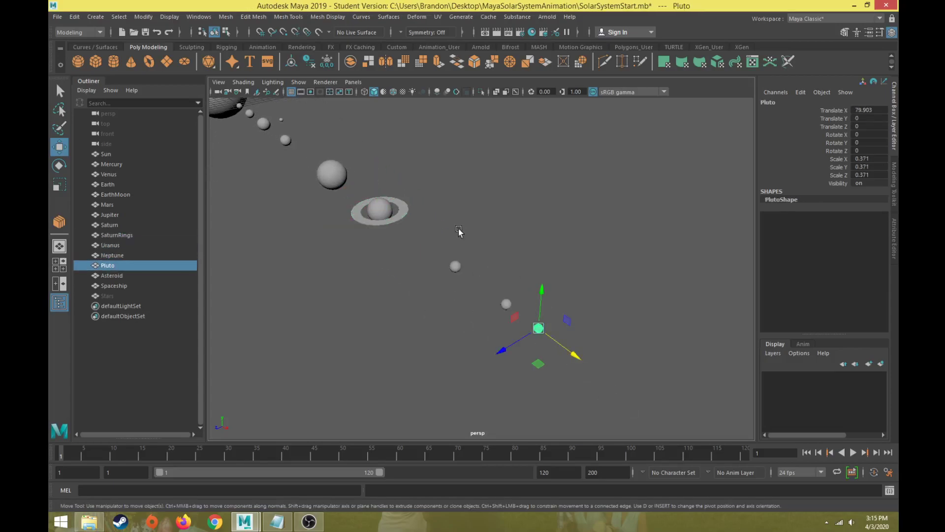
Step: Select the SaturnRings object around Saturn and hide it from the scene
scroll(458, 231, "up", 6)
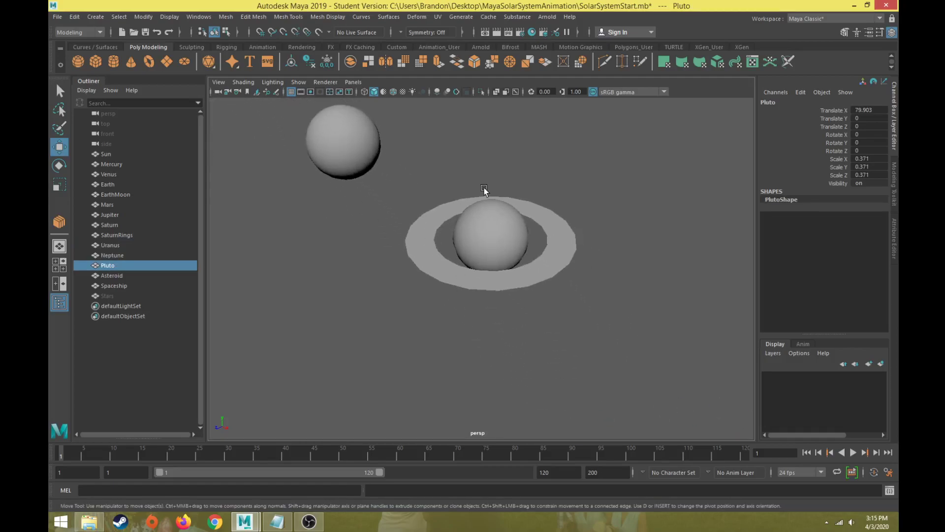
left_click(424, 249)
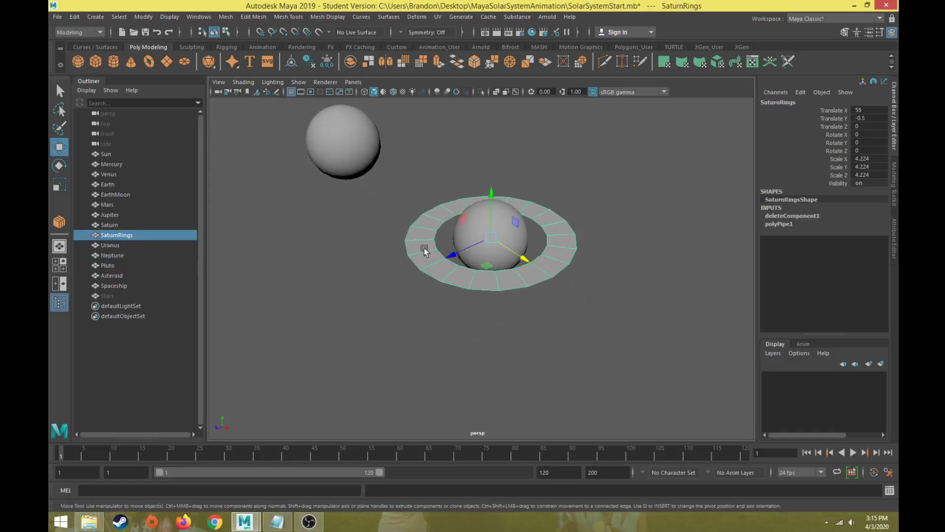
left_click_drag(416, 271, 427, 278, "alt")
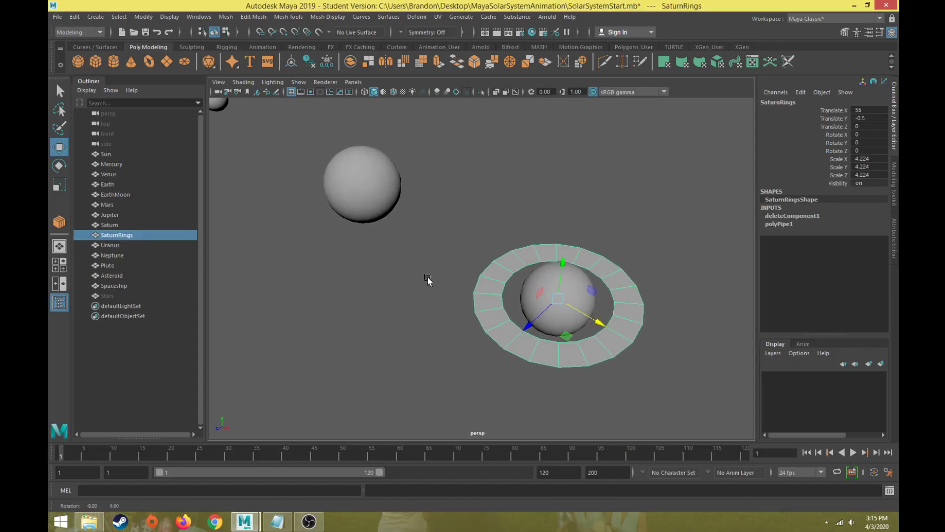
key("ctrl+h")
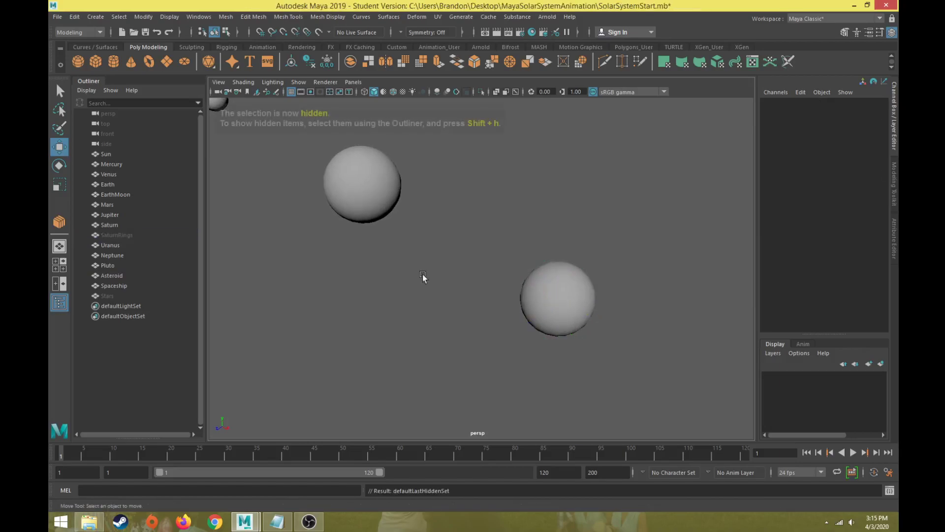
Step: Create a polygon pipe primitive and move it along the X axis to about 52, beside Saturn
left_click(96, 17)
mouse_move(166, 57)
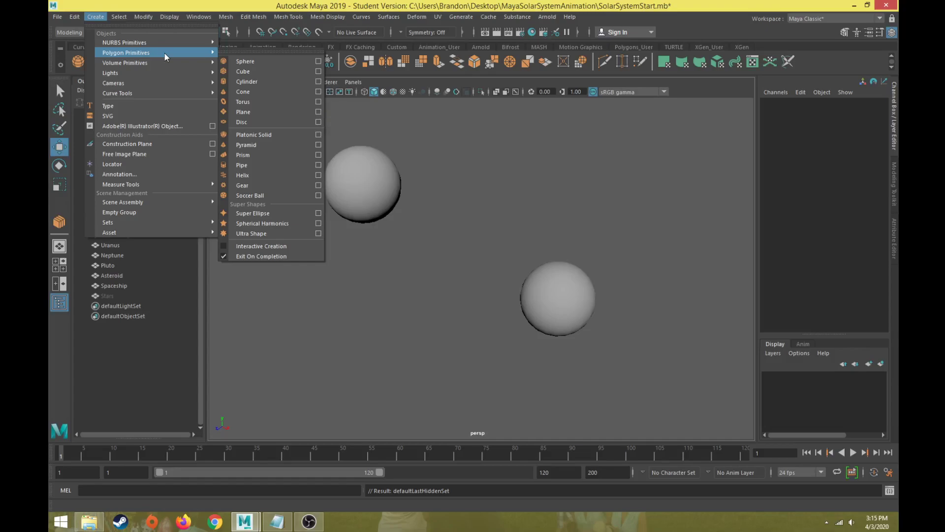
left_click(253, 165)
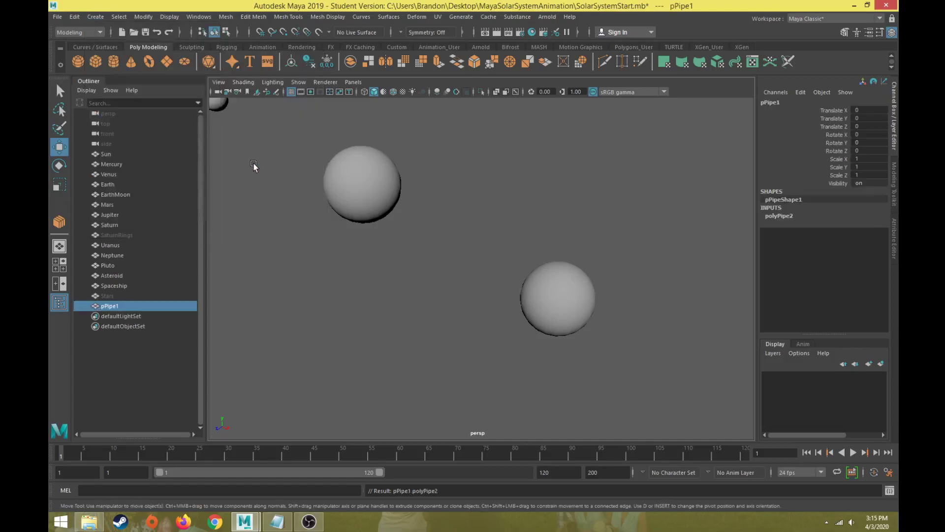
scroll(276, 226, "down", 5)
left_click_drag(350, 189, 517, 285)
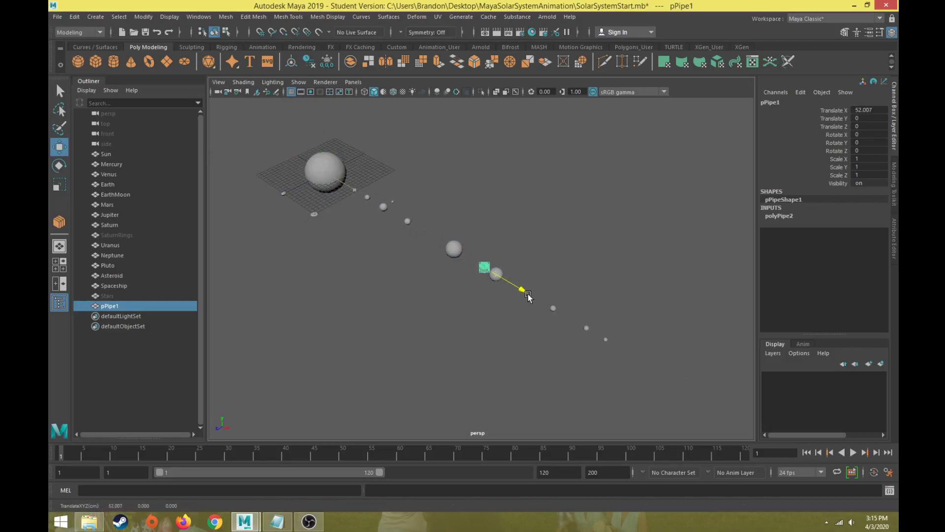
Step: Scale the new pipe up uniformly to about 1.98
scroll(476, 279, "up", 5)
scroll(477, 279, "up", 5)
key("r")
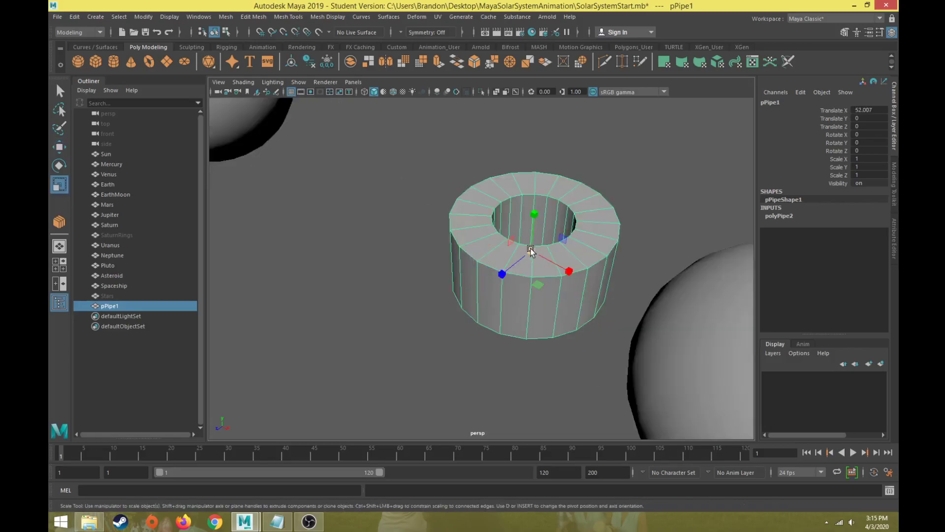
left_click_drag(530, 248, 627, 281)
scroll(570, 299, "down", 5)
left_click_drag(569, 300, 530, 318, "alt")
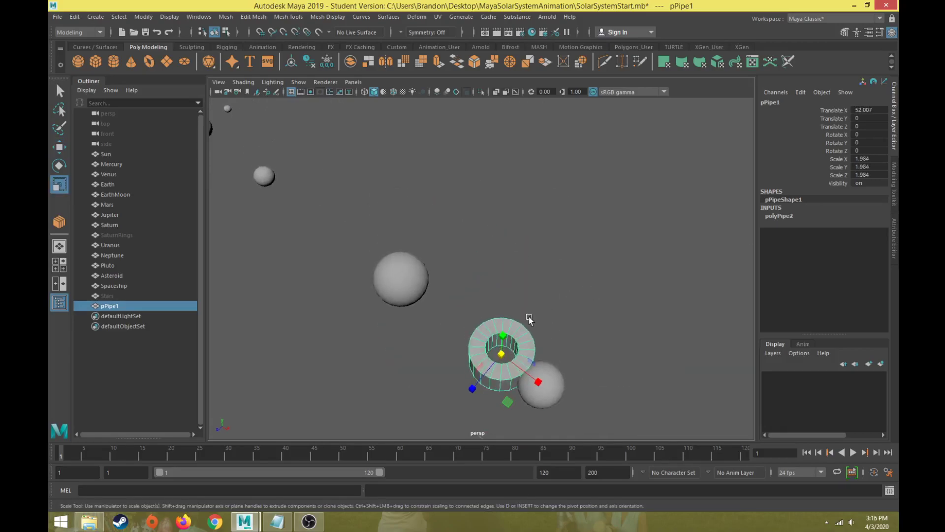
scroll(457, 225, "up", 3)
scroll(492, 241, "up", 3)
scroll(527, 262, "down", 4)
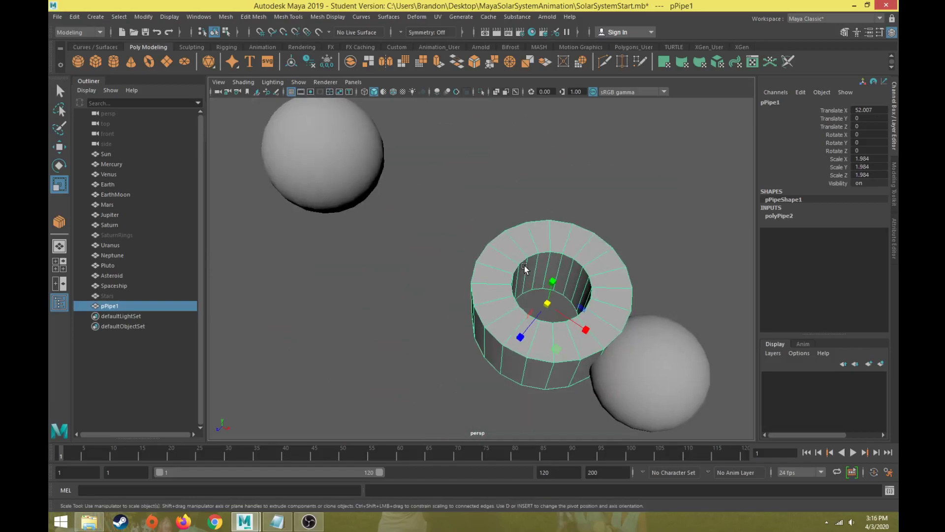
Step: Delete the pipe's side and bottom faces, keeping only the flat top ring, and return to object mode
left_click_drag(525, 265, 548, 245, "alt")
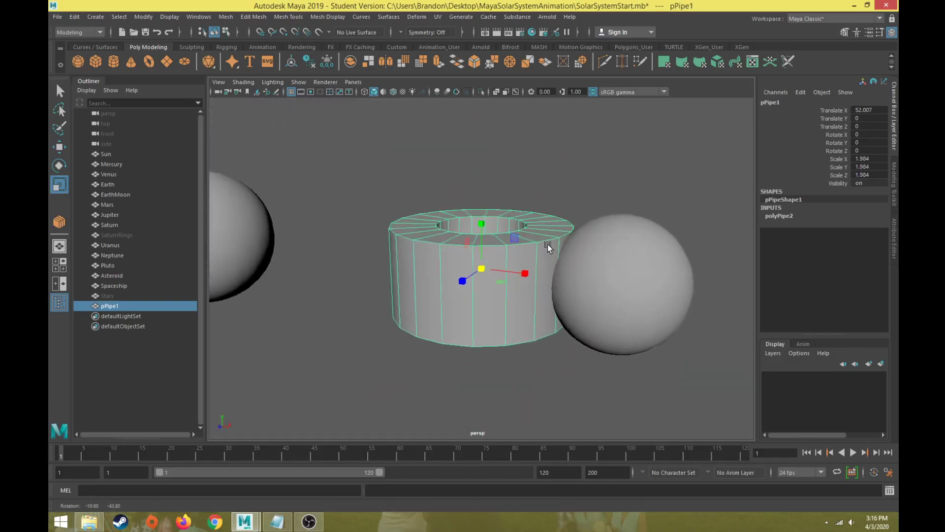
right_click_drag(545, 240, 542, 262)
left_click_drag(542, 261, 472, 267, "alt")
left_click(893, 175)
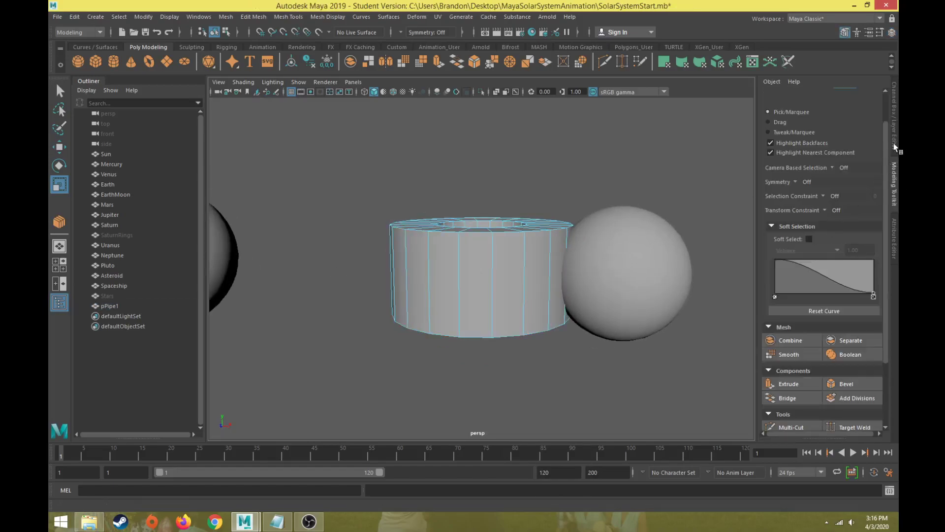
left_click(897, 127)
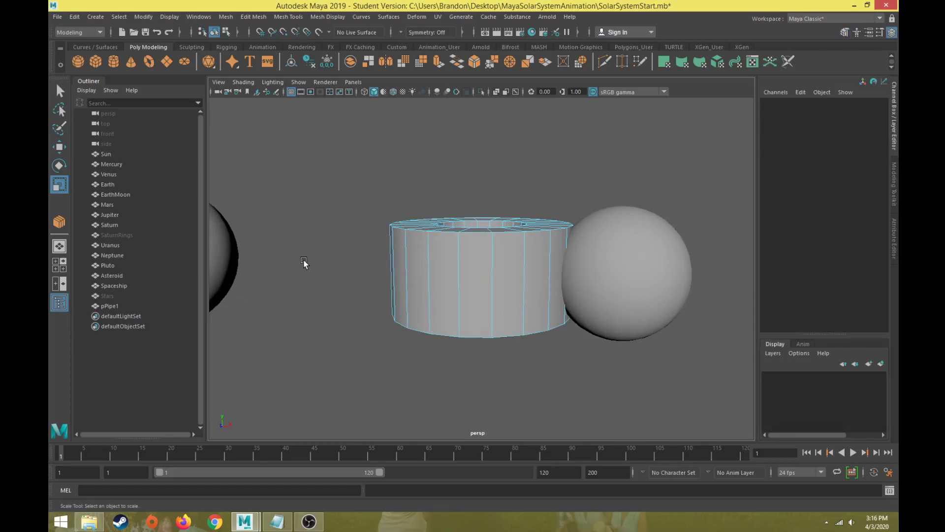
left_click_drag(304, 263, 659, 365)
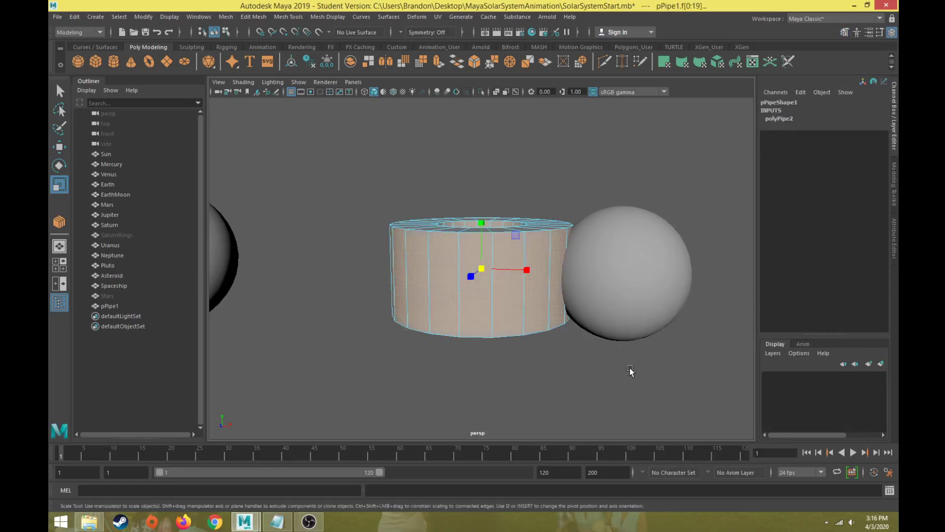
key("ctrl+z")
left_click_drag(482, 240, 523, 235, "alt")
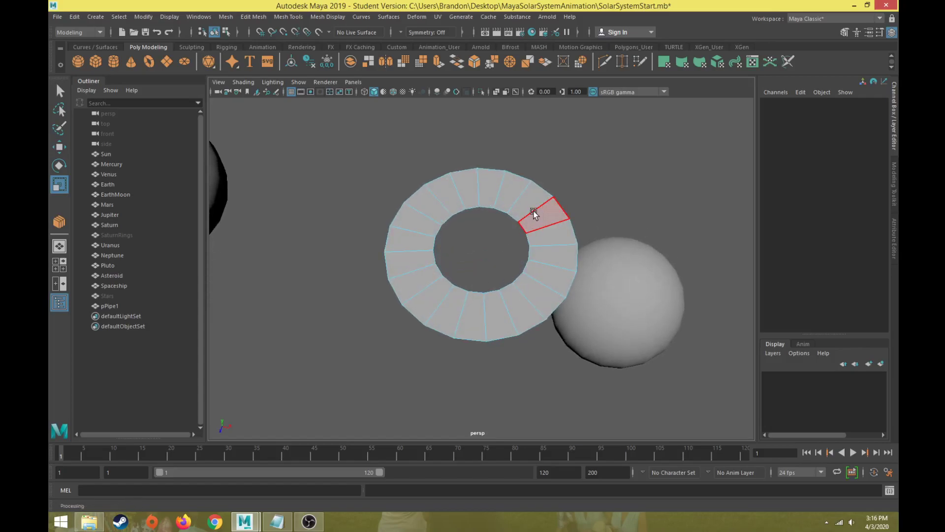
right_click_drag(534, 213, 548, 202)
left_click_drag(521, 213, 539, 205, "alt")
right_click_drag(560, 197, 560, 196)
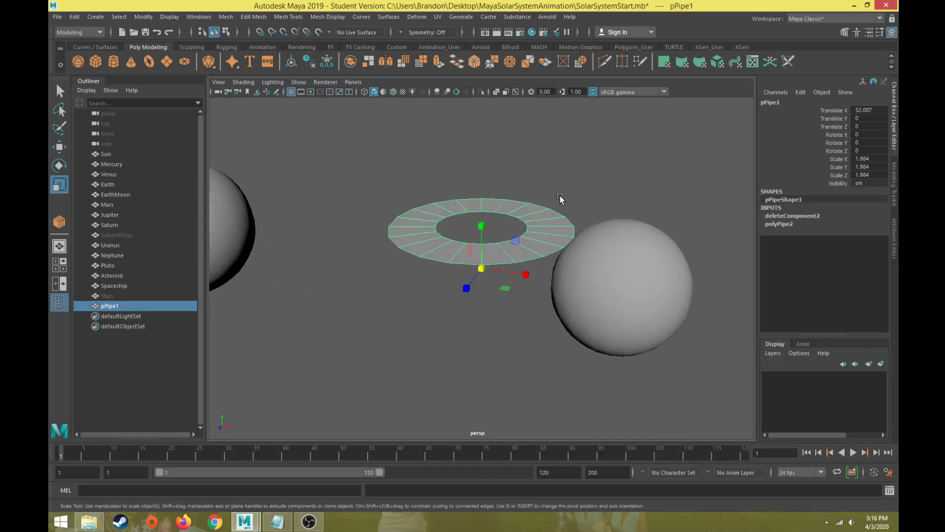
Step: Center the pivot of the flat ring and make it ready for moving
left_click(148, 17)
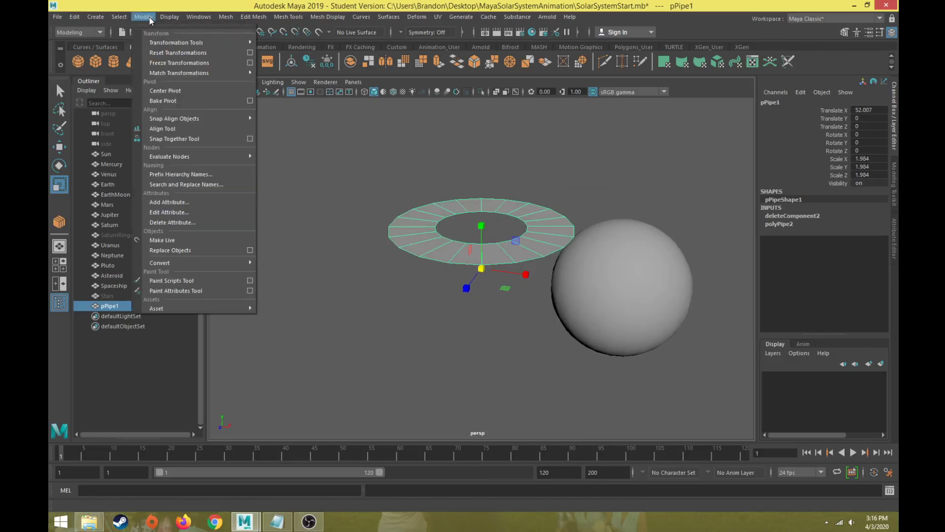
left_click(172, 90)
left_click_drag(408, 247, 444, 244, "alt")
scroll(442, 268, "down", 4)
key("w")
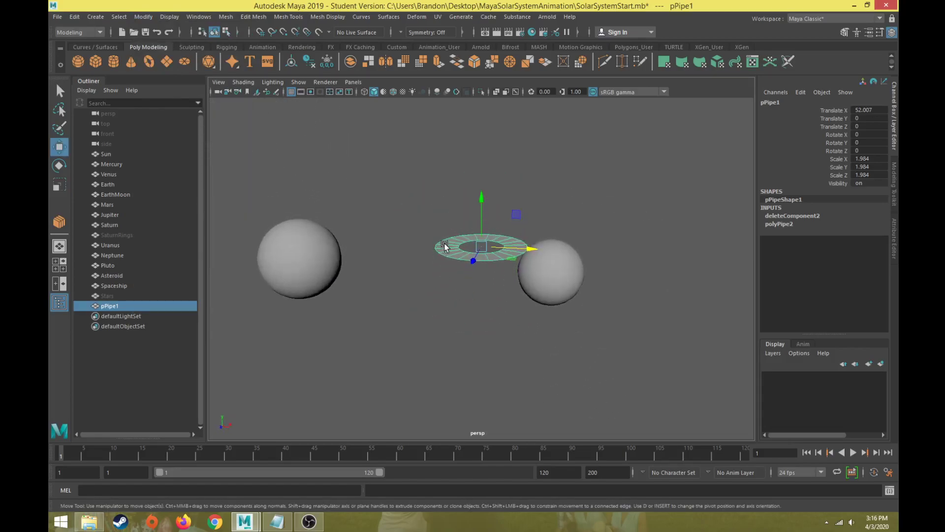
Step: Snap the flat ring onto Saturn's center, with Translate X at 55 and Translate Y at -0.992
left_click(566, 274)
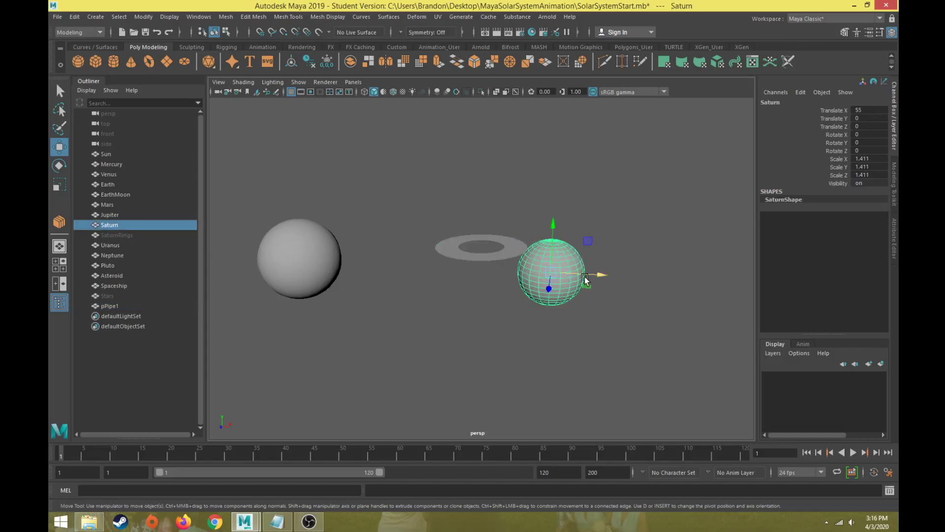
left_click_drag(601, 275, 557, 275)
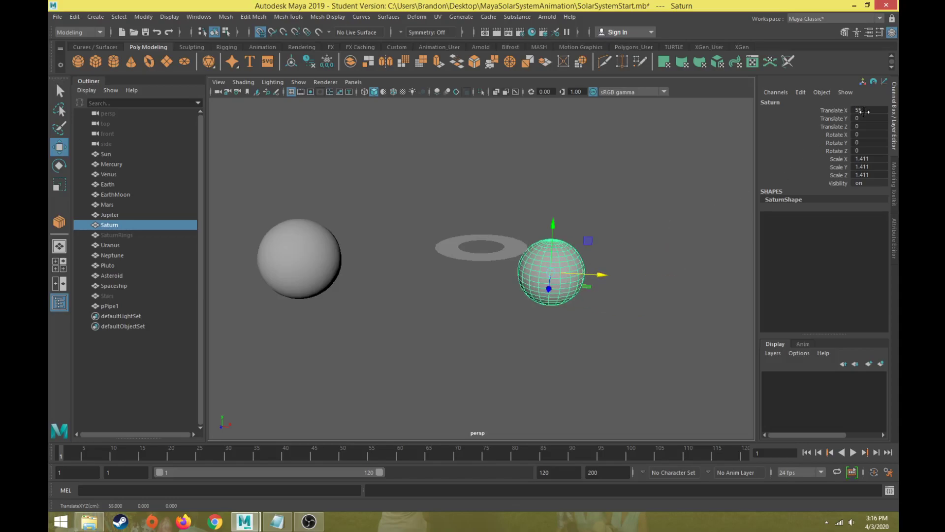
left_click(462, 253)
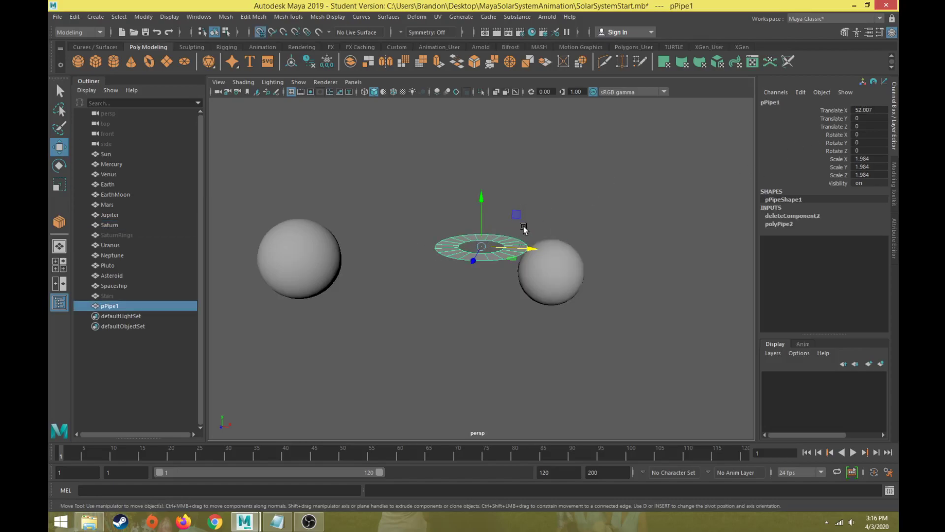
left_click_drag(529, 247, 554, 250)
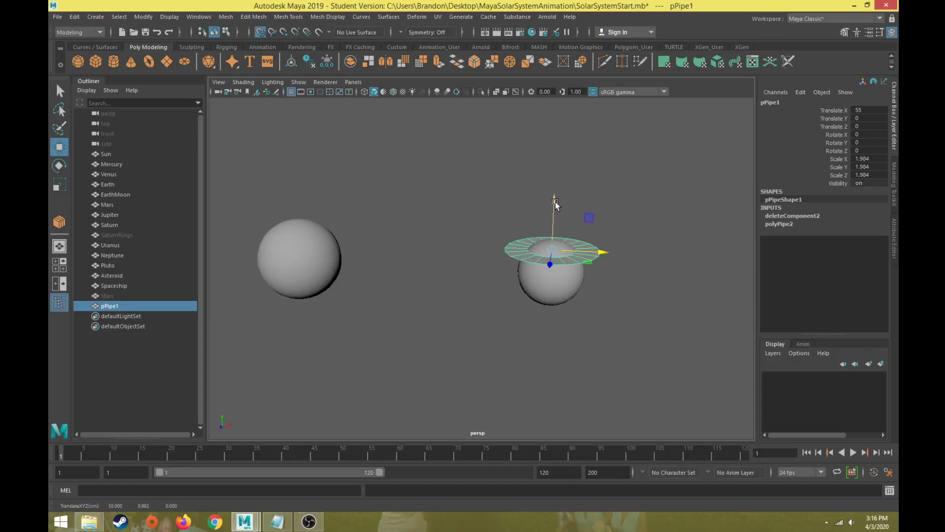
left_click_drag(556, 201, 552, 267)
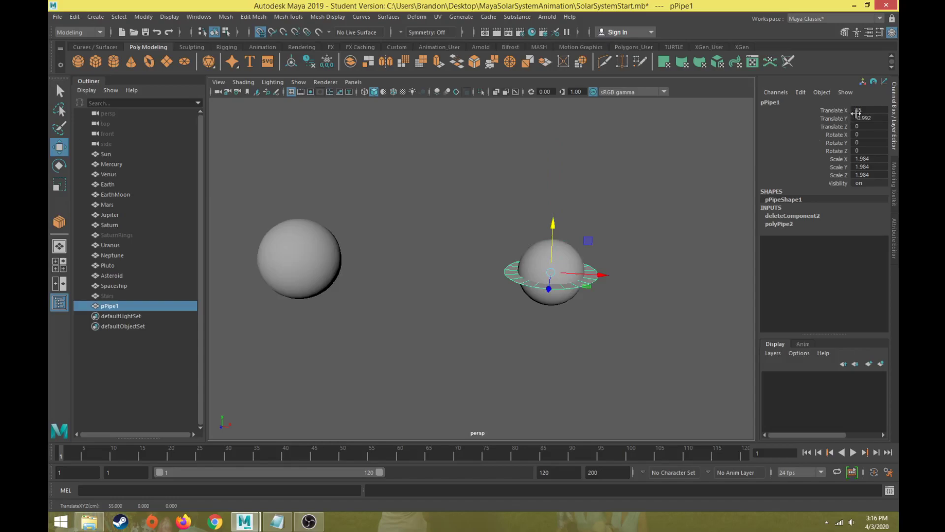
Step: Scale the flat ring uniformly to about 3.81 and shrink its outer edge loop to narrow the band
key("r")
left_click_drag(610, 311, 474, 216, "alt")
scroll(566, 276, "up", 4)
right_click(474, 217)
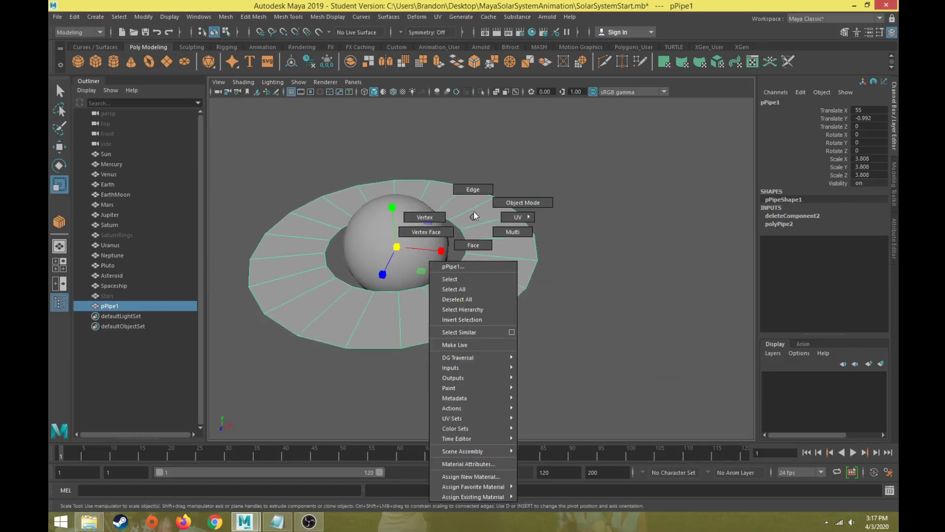
left_click(472, 189)
double_click(498, 203)
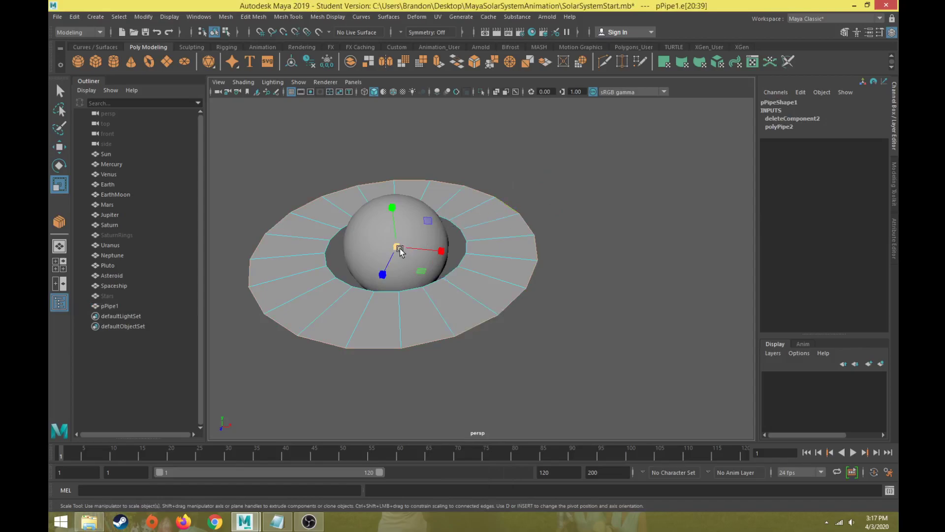
left_click_drag(400, 251, 369, 276)
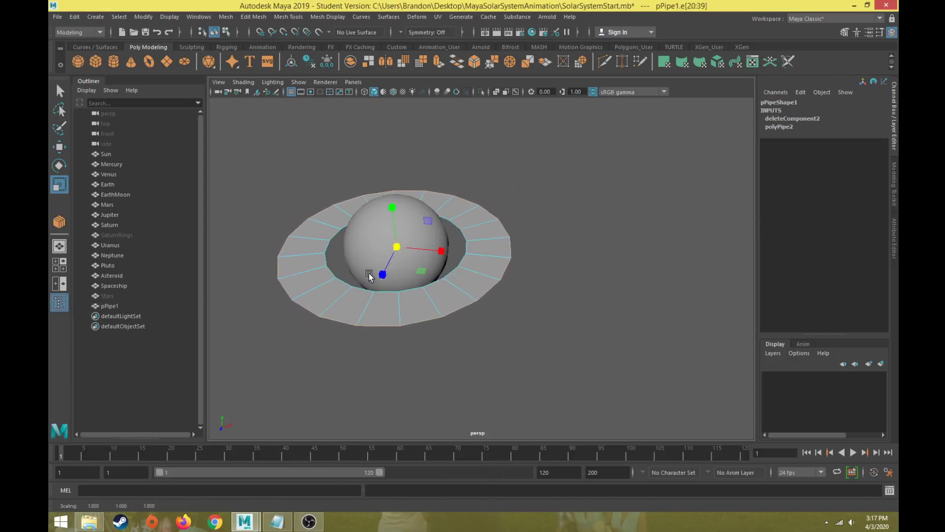
Step: Delete the practice ring pPipe1 and unhide the original SaturnRings object
right_click_drag(489, 232, 516, 217)
key("Delete")
left_click(137, 235)
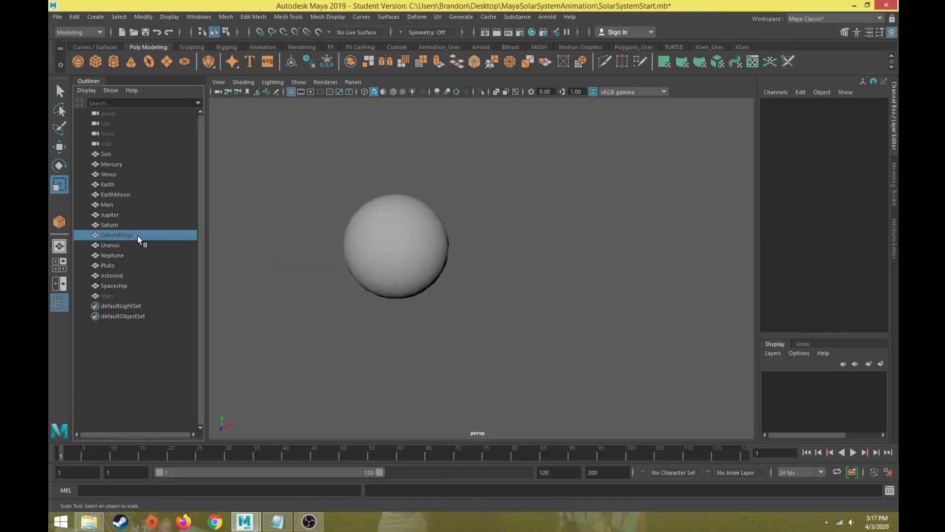
key("shift+h")
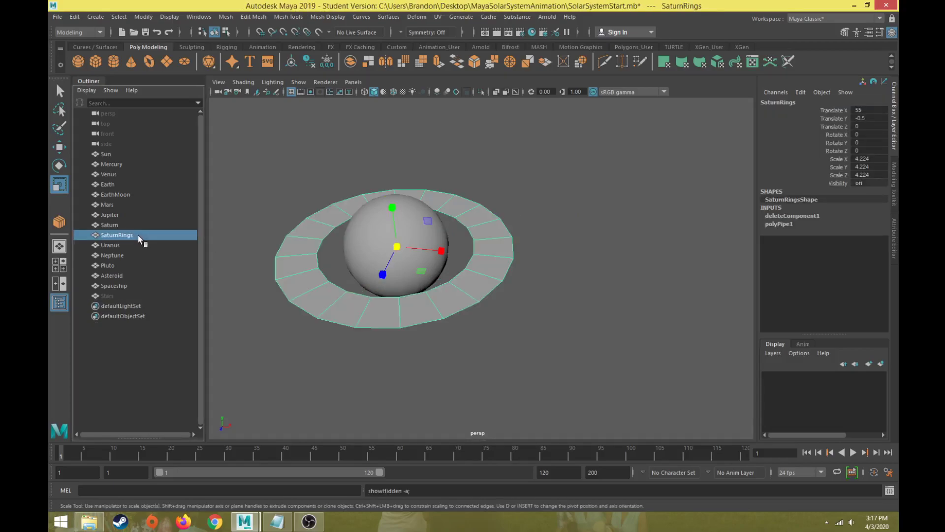
Step: Turn off Two Sided Lighting in the viewport and inspect the underside of Saturn's rings
left_click_drag(567, 205, 509, 207, "alt")
scroll(488, 238, "down", 5)
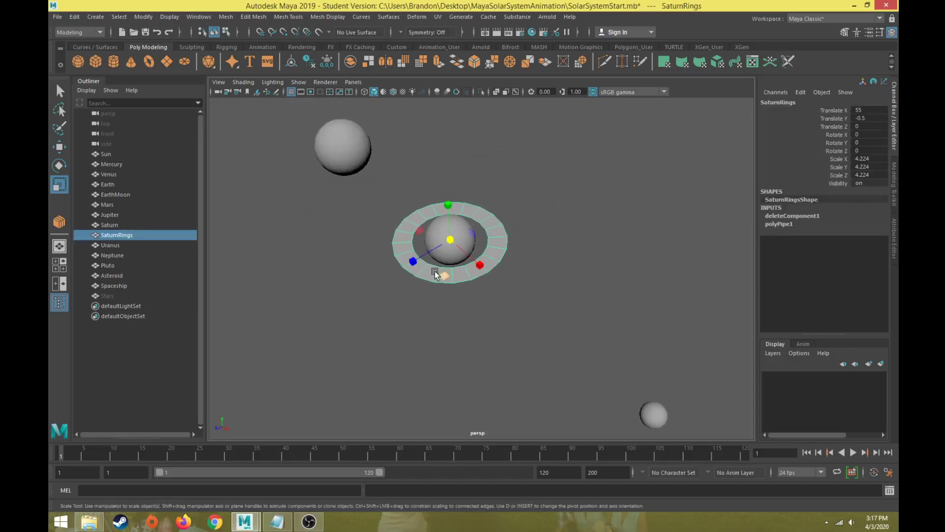
left_click_drag(437, 274, 461, 270, "alt")
left_click_drag(345, 241, 367, 195, "alt")
left_click(273, 82)
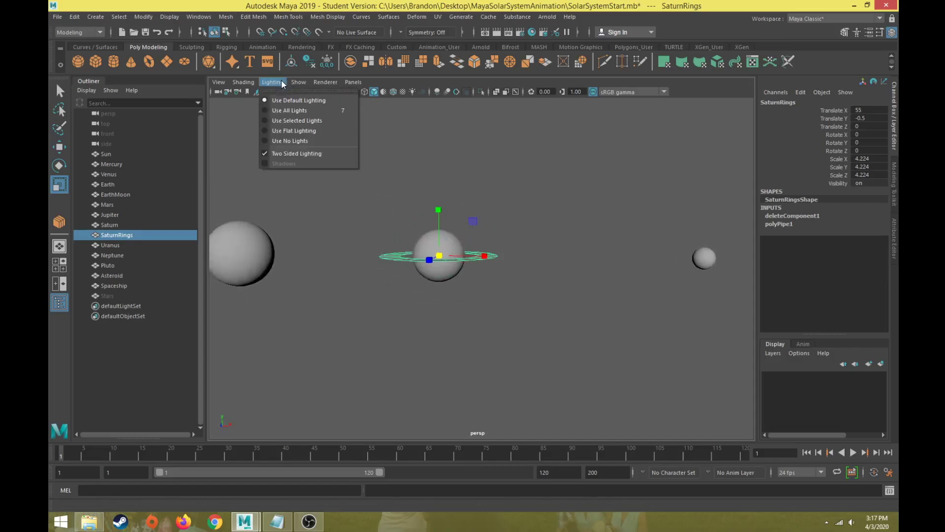
left_click(284, 153)
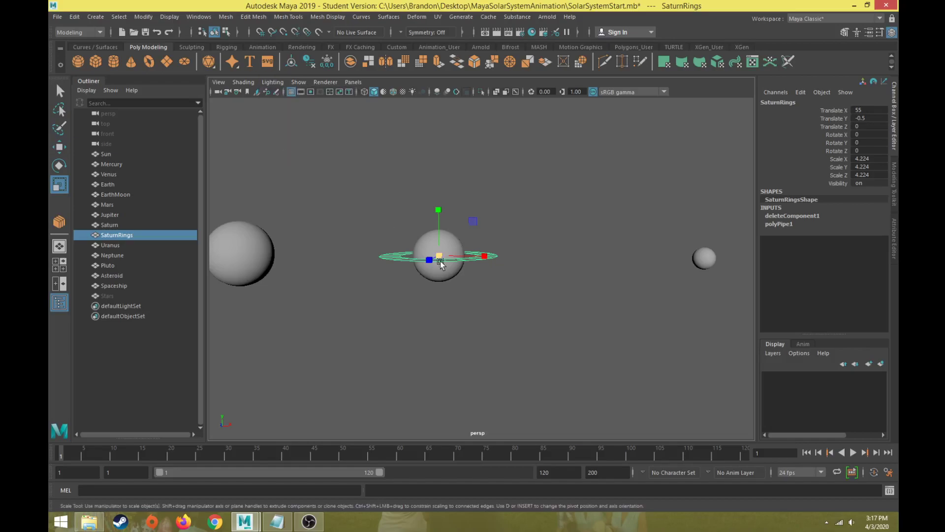
left_click_drag(442, 263, 433, 191, "alt")
key("ctrl+s")
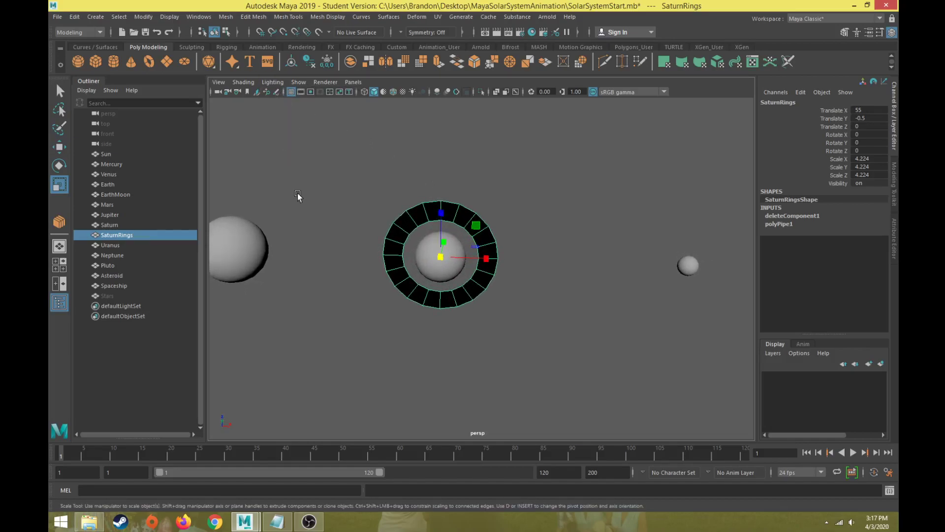
left_click(365, 321)
left_click_drag(365, 321, 361, 304, "alt")
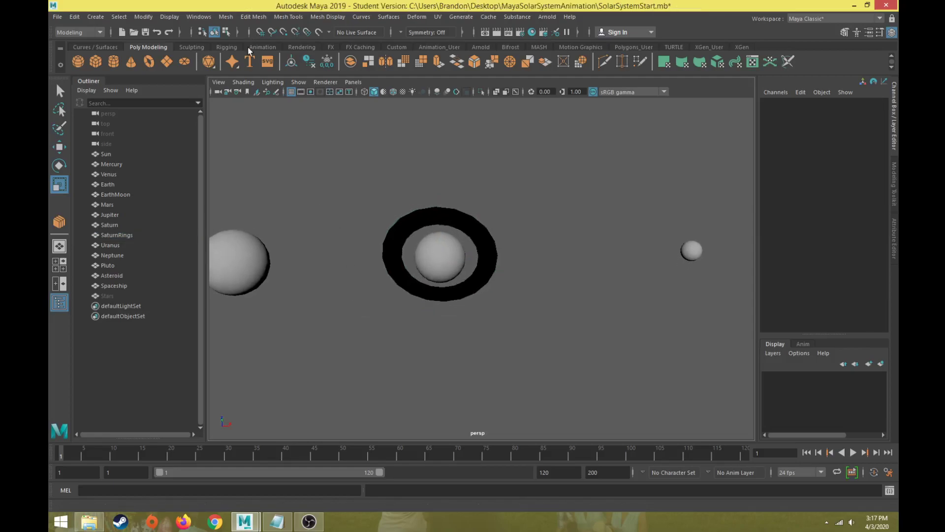
Step: Turn Two Sided Lighting back on and view Saturn's rings from above
left_click(271, 82)
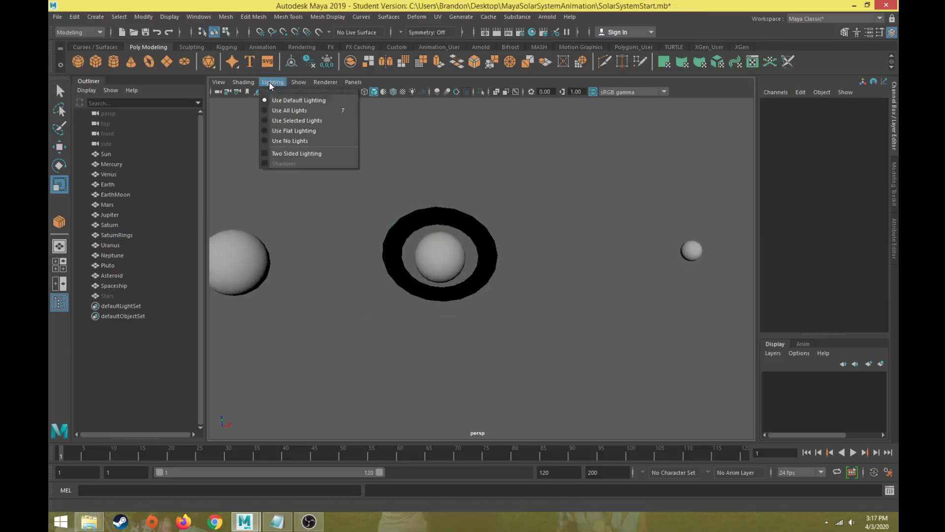
left_click(284, 154)
left_click_drag(359, 207, 365, 276, "alt")
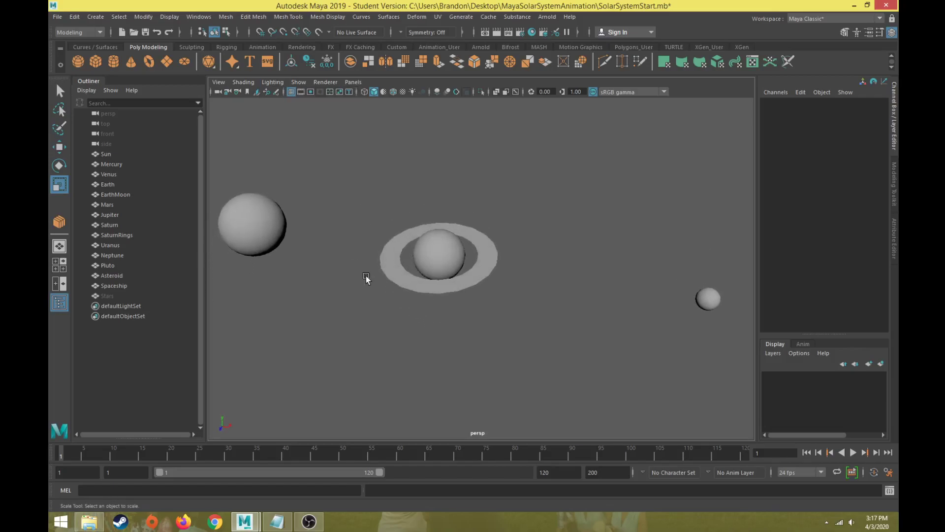
Step: Select Saturn's rings and view them up close and within the whole row of planets
left_click(406, 276)
scroll(411, 274, "up", 5)
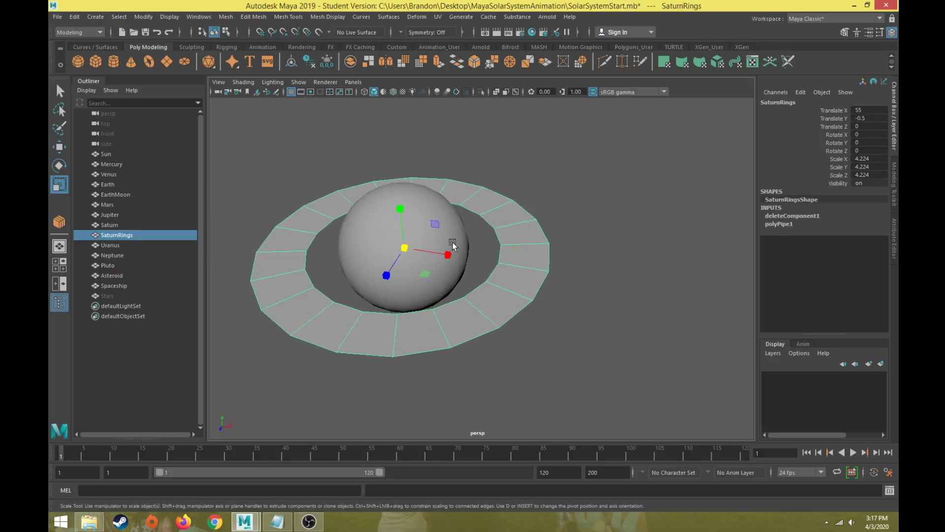
scroll(448, 241, "down", 2)
scroll(442, 251, "down", 5)
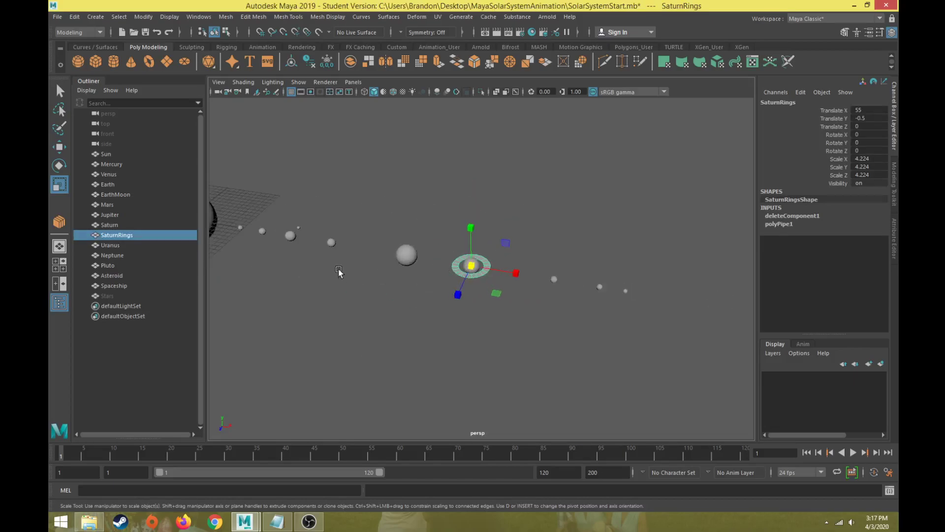
Step: Select the Spaceship near the grid's corner and frame it to examine the model from the side
middle_click_drag(443, 256, 502, 308, "alt")
scroll(498, 302, "up", 4)
left_click_drag(492, 299, 363, 244, "alt")
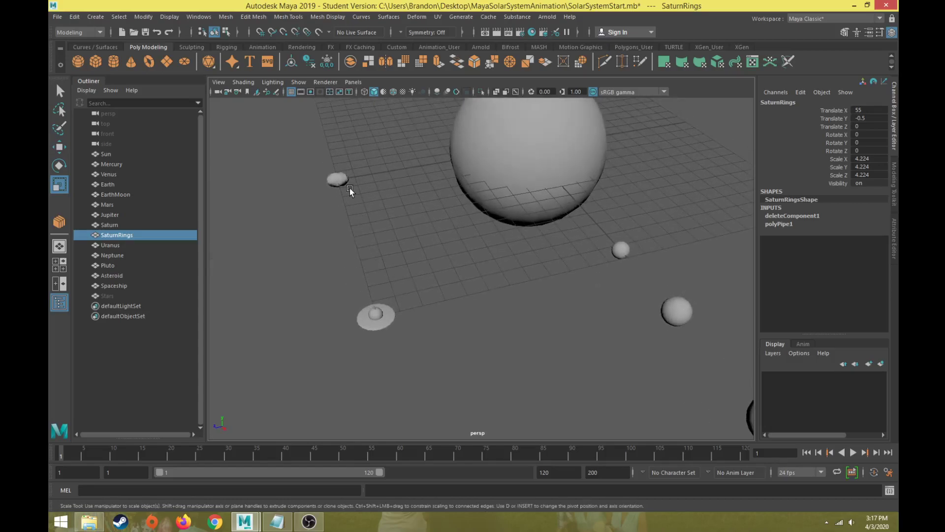
left_click(382, 315)
key("f")
left_click_drag(404, 328, 419, 301, "alt")
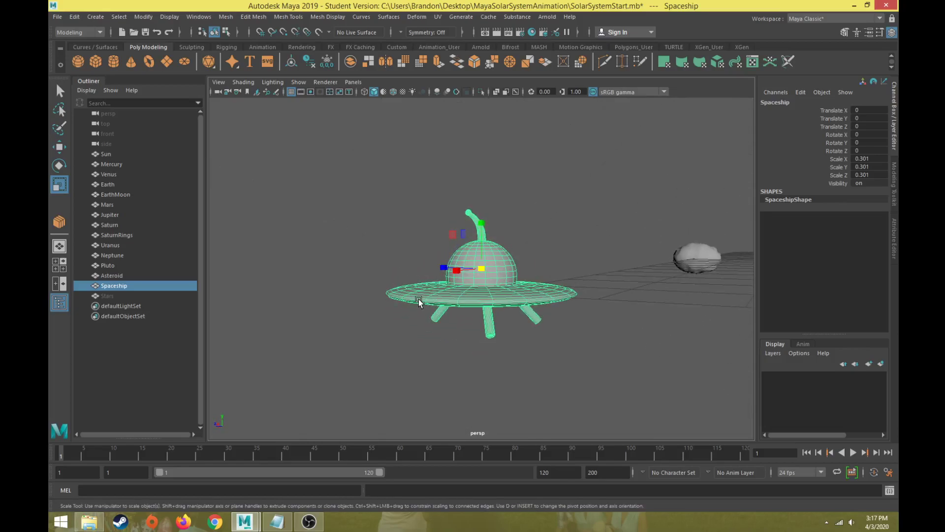
scroll(443, 285, "up", 5)
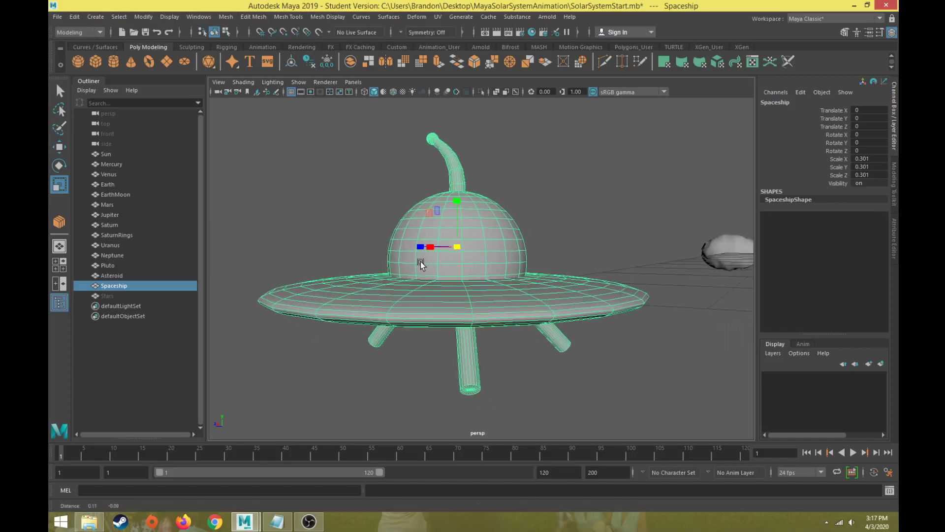
Step: Bring up the modeling tools for the Spaceship and delete its construction history
left_click(895, 194)
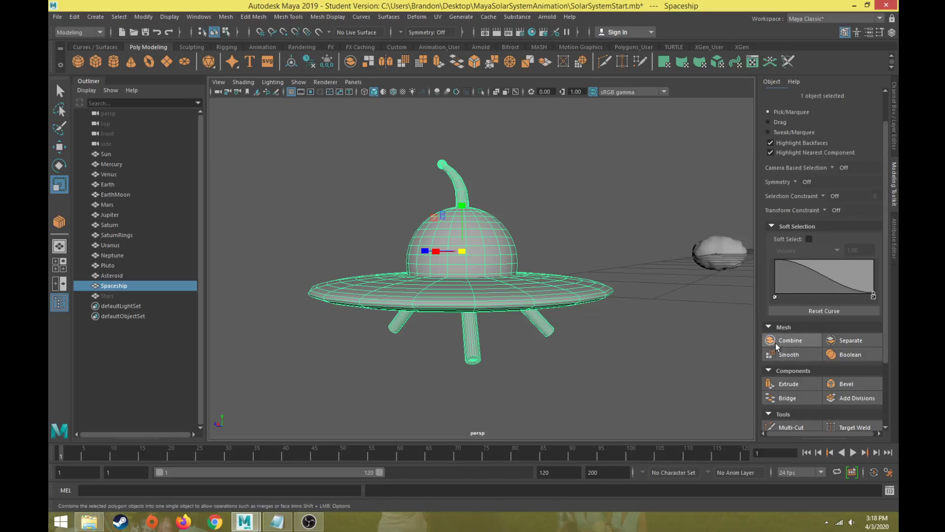
left_click(77, 18)
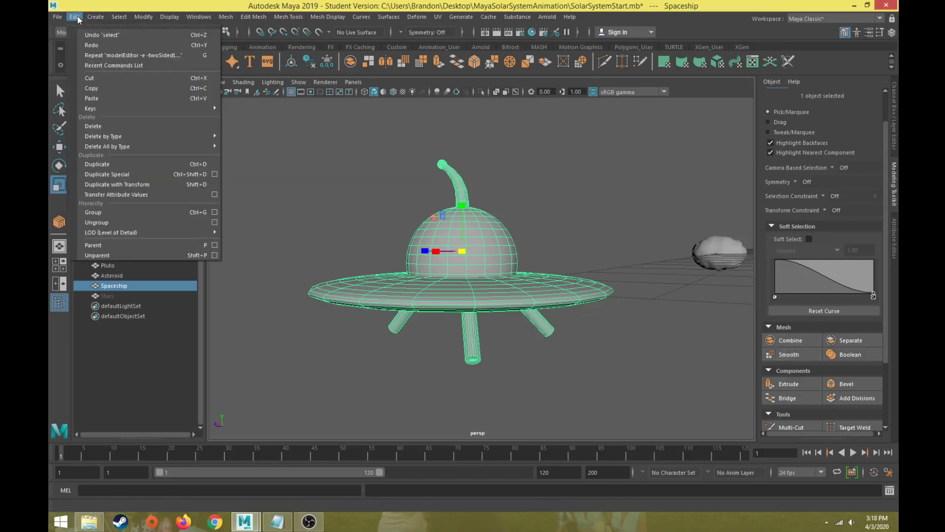
mouse_move(163, 136)
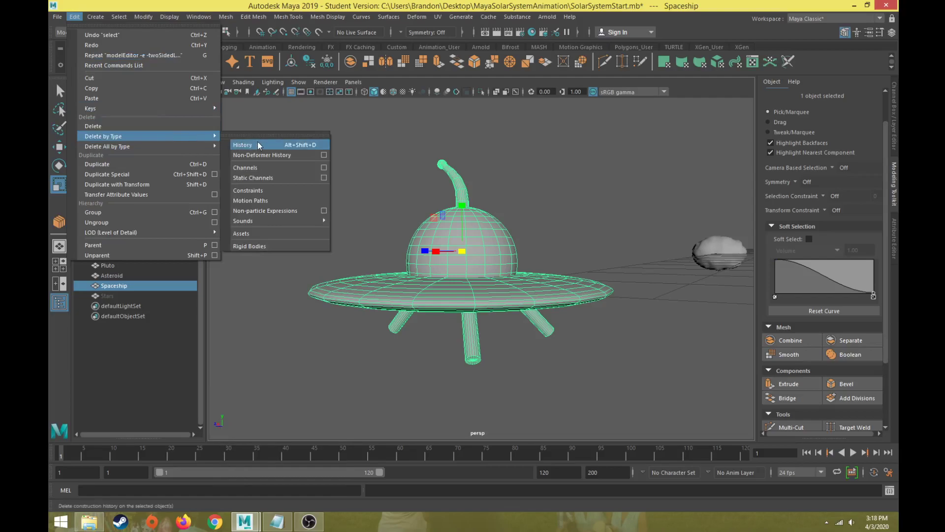
left_click(256, 142)
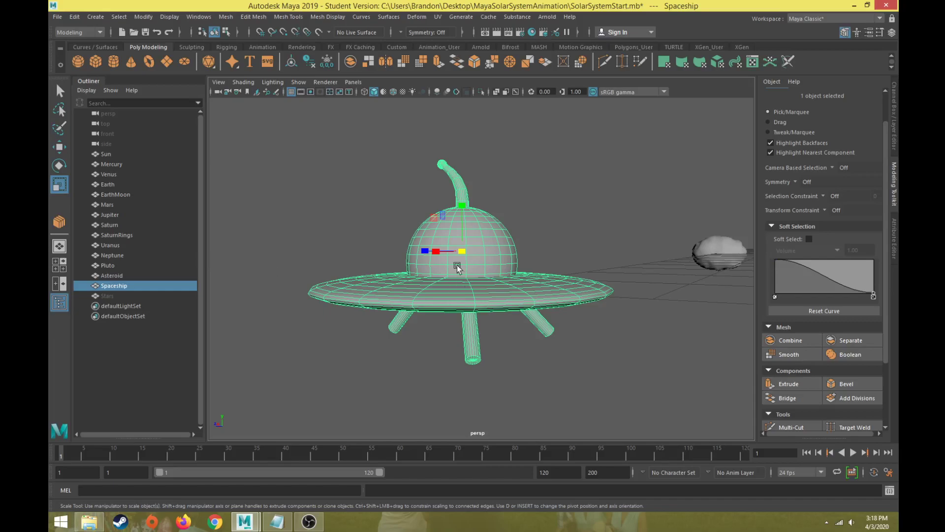
Step: Examine the Spaceship's disc, dome and legs from above and below
left_click_drag(458, 265, 451, 290, "alt")
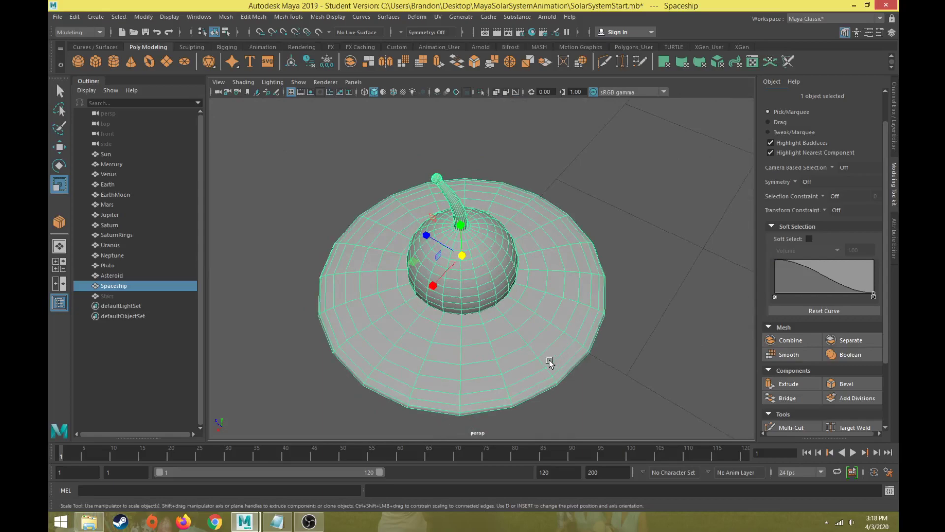
left_click_drag(426, 202, 445, 158, "alt")
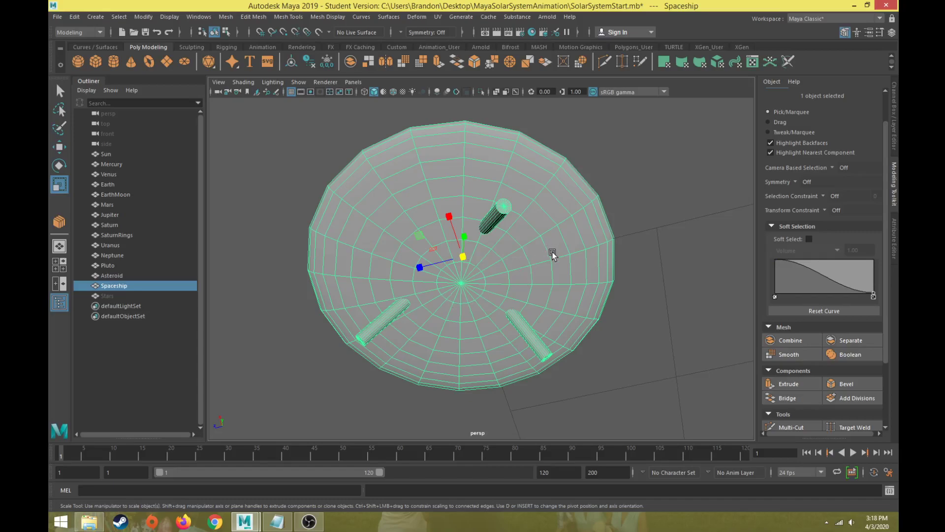
left_click_drag(530, 232, 544, 308, "alt")
scroll(492, 246, "down", 5)
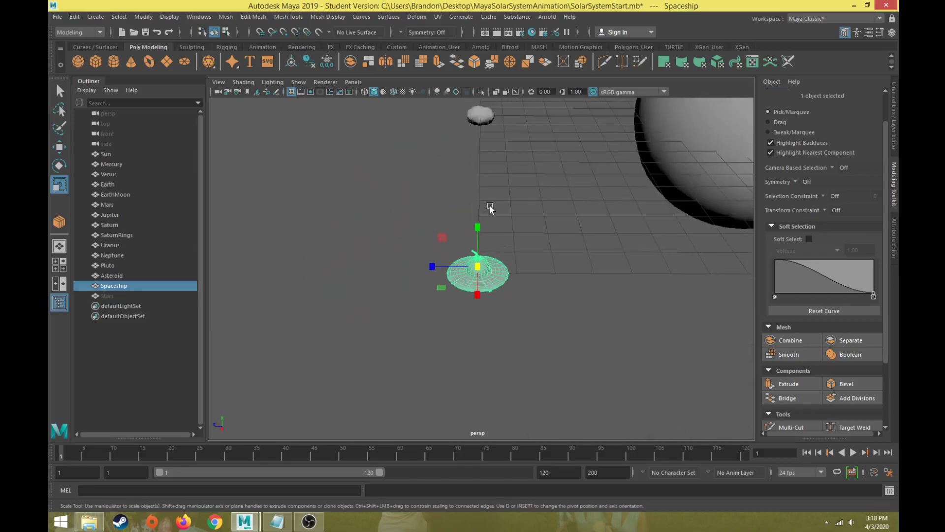
Step: Select the Asteroid and frame it to examine its bumpy surface from several angles
left_click(429, 277)
left_click_drag(430, 283, 458, 275, "alt")
left_click(400, 195)
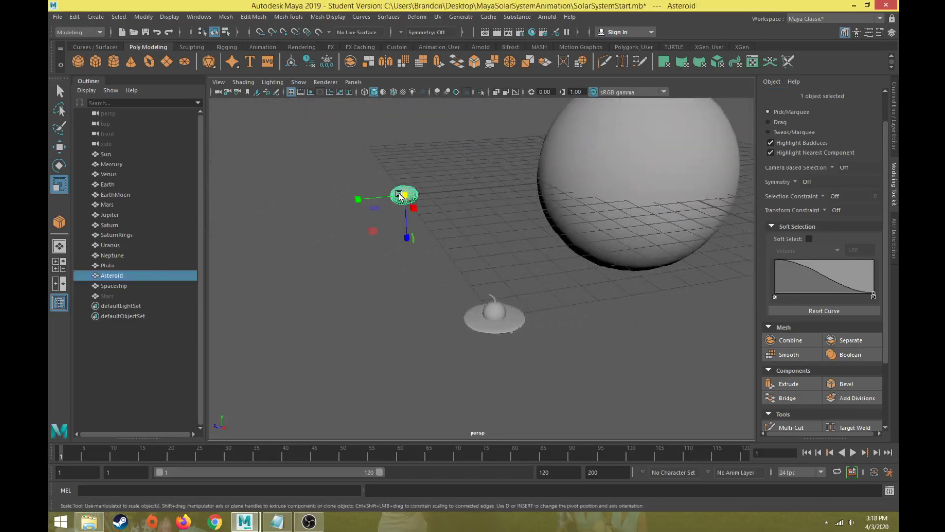
key("f")
left_click_drag(540, 272, 422, 267, "alt")
Step: Create a polygon sphere and move it about 8.7 units along Z, between the Sun and the Asteroid
left_click(78, 62)
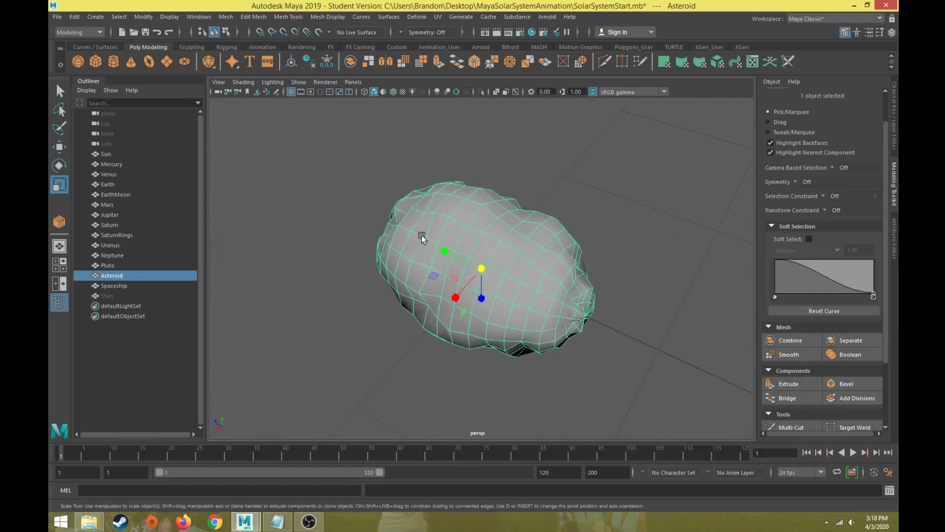
scroll(443, 271, "down", 5)
key("w")
middle_click_drag(576, 308, 472, 274)
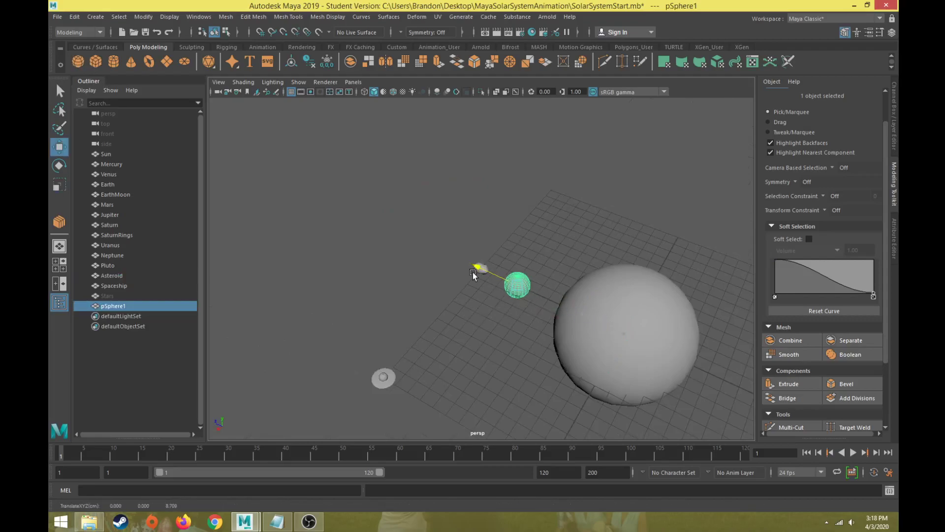
Step: Stretch the new sphere vertically into a tall egg shape and compare it with the Asteroid
key("f")
key("r")
mouse_move(485, 235)
left_mouse_down()
mouse_move(494, 199)
mouse_move(485, 231)
left_mouse_up()
scroll(485, 222, "down", 5)
key("w")
left_click_drag(379, 247, 312, 280, "alt")
scroll(300, 280, "up", 5)
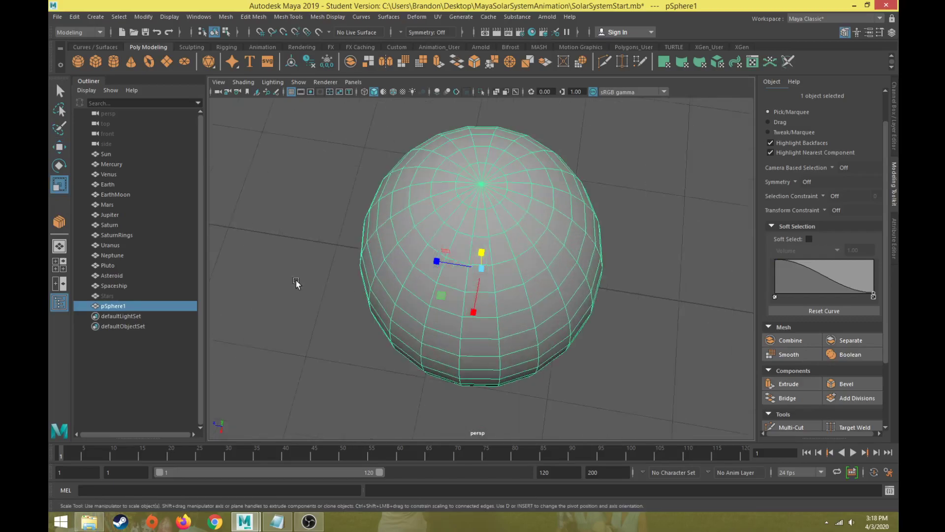
middle_click_drag(295, 281, 578, 335, "alt")
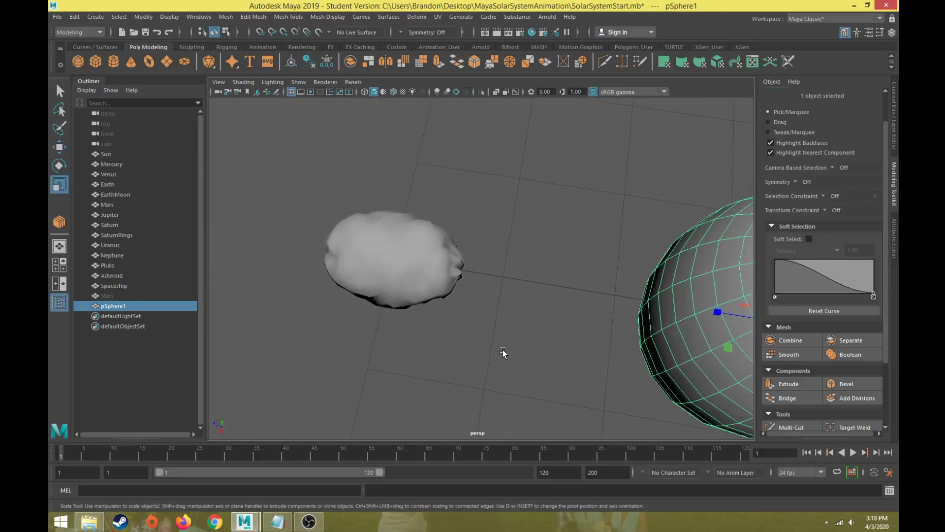
left_click_drag(504, 352, 547, 243, "alt")
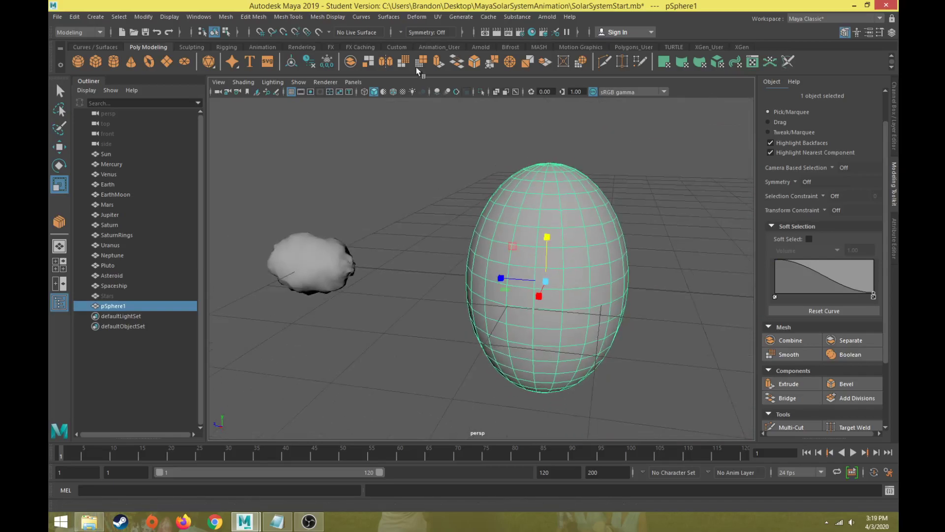
Step: Apply a Texture deformer to the stretched sphere
left_click(417, 16)
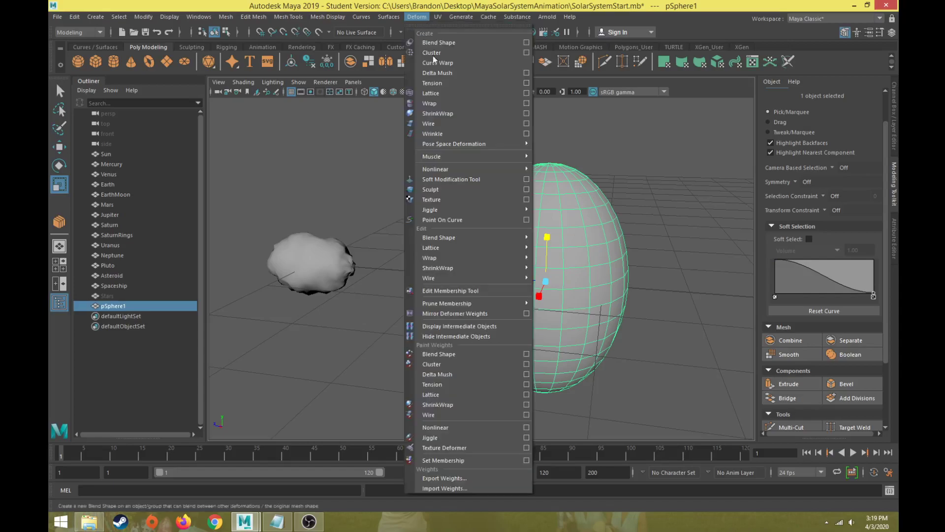
mouse_move(436, 157)
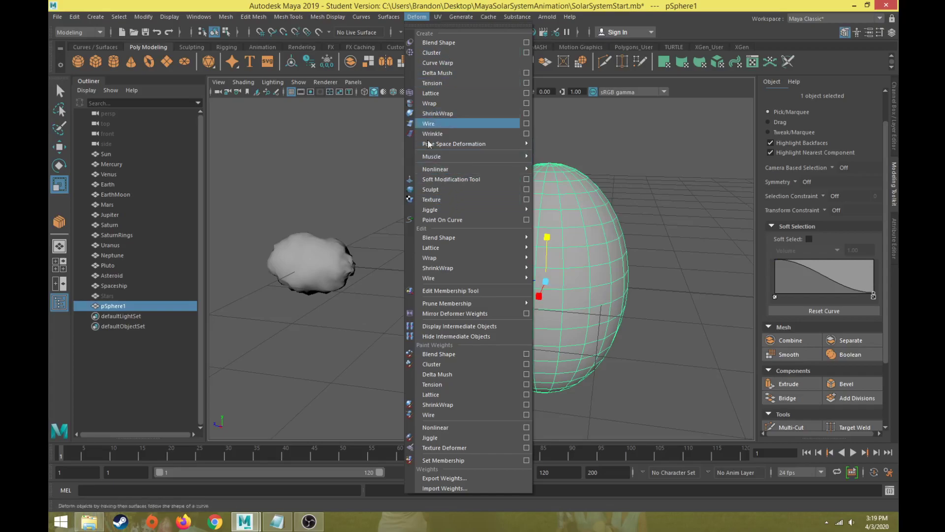
left_click(432, 199)
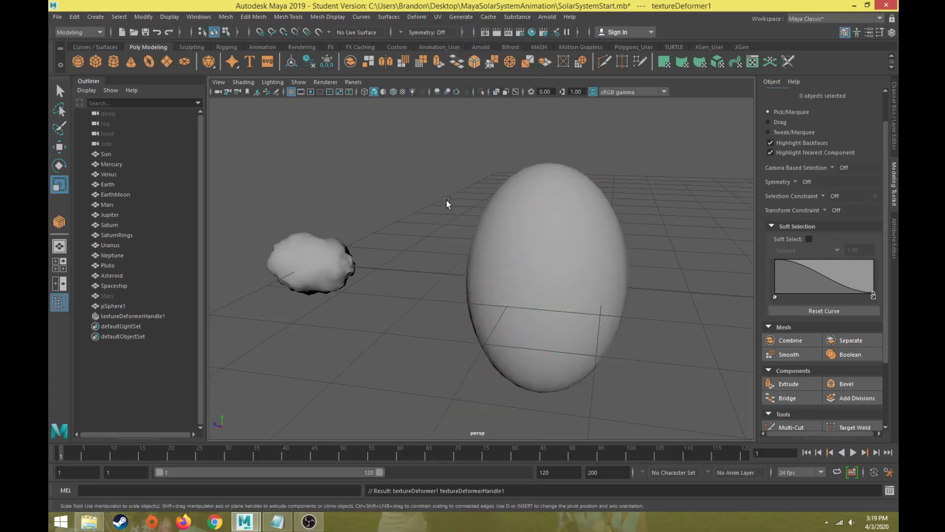
Step: Assign a Noise texture to the sphere's textureDeformer1
left_click(591, 235)
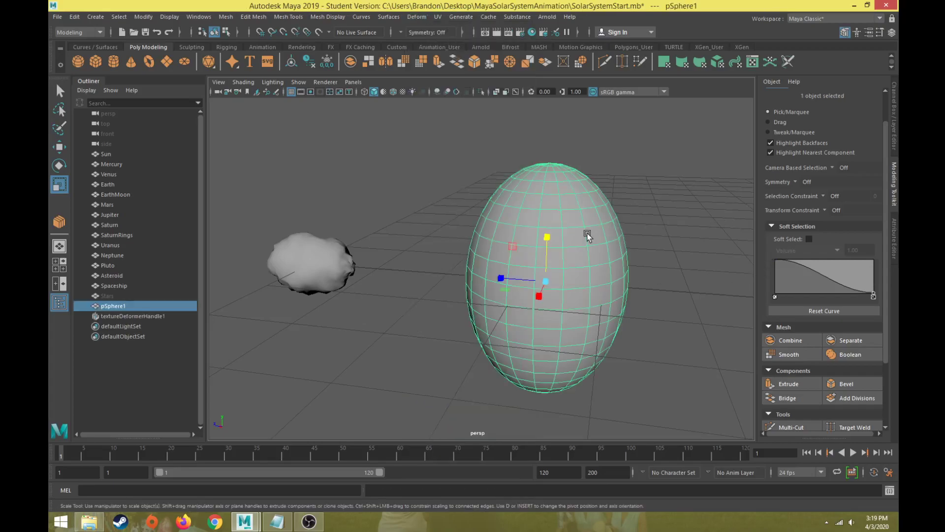
left_click(894, 231)
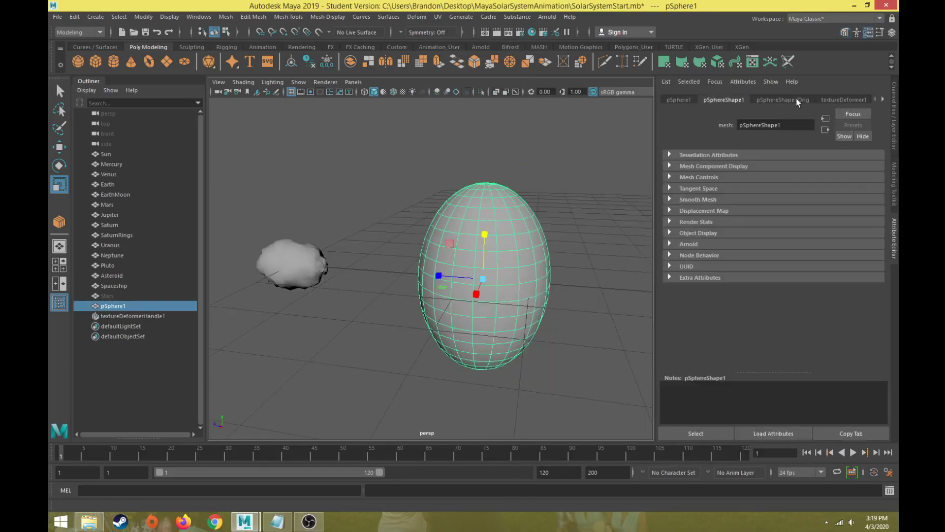
left_click(837, 100)
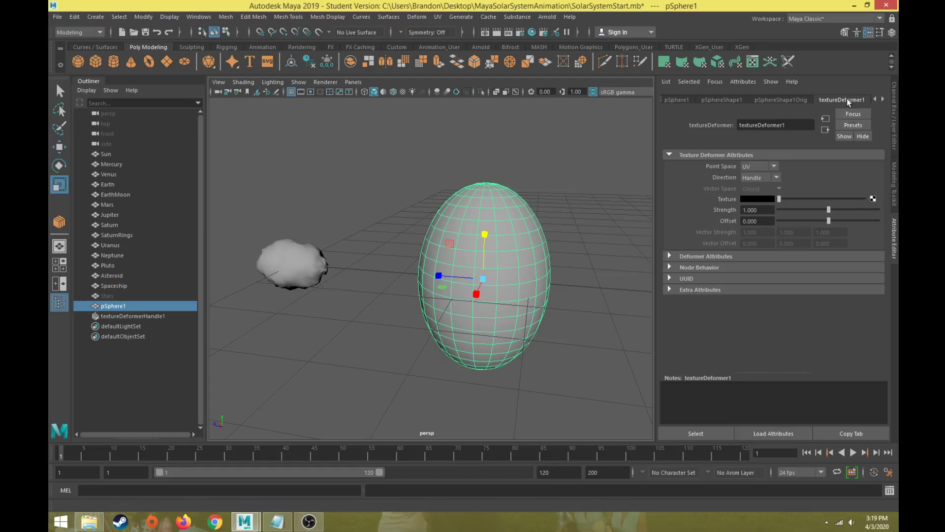
left_click(873, 199)
left_click_drag(400, 181, 366, 67)
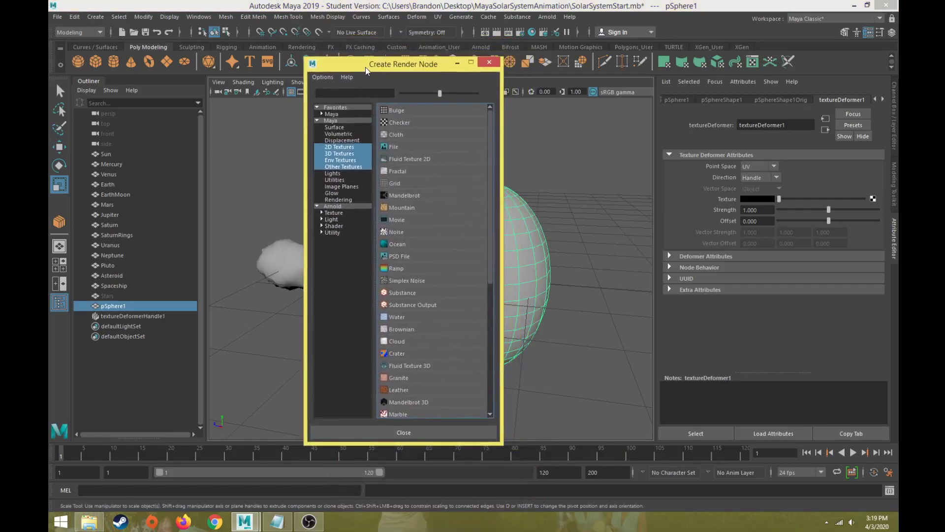
left_click(404, 230)
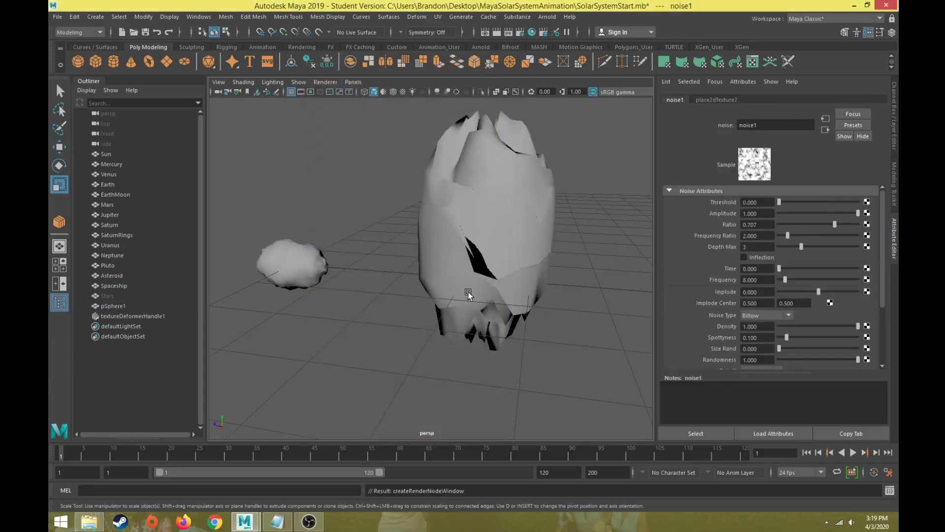
Step: Inspect the deformed sphere and set the texture deformer's Direction to Normal
left_click_drag(441, 237, 462, 244, "alt")
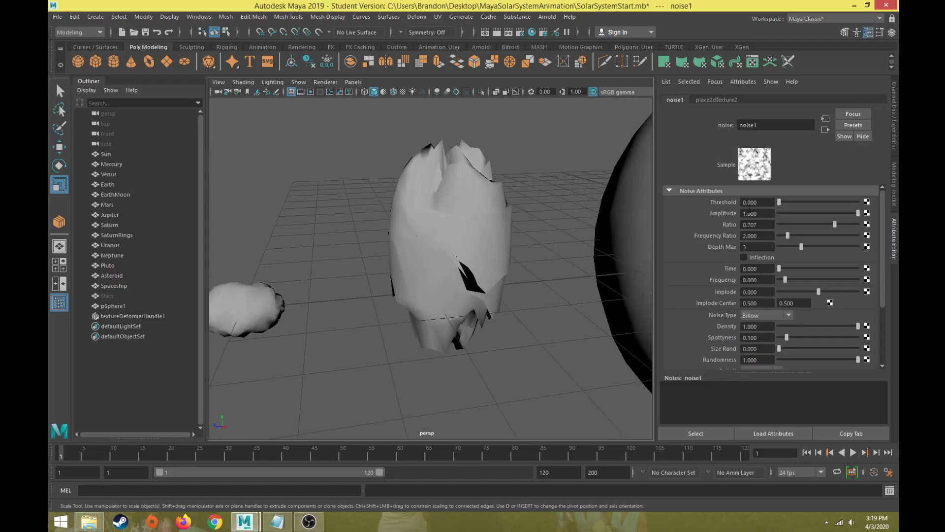
left_click(458, 218)
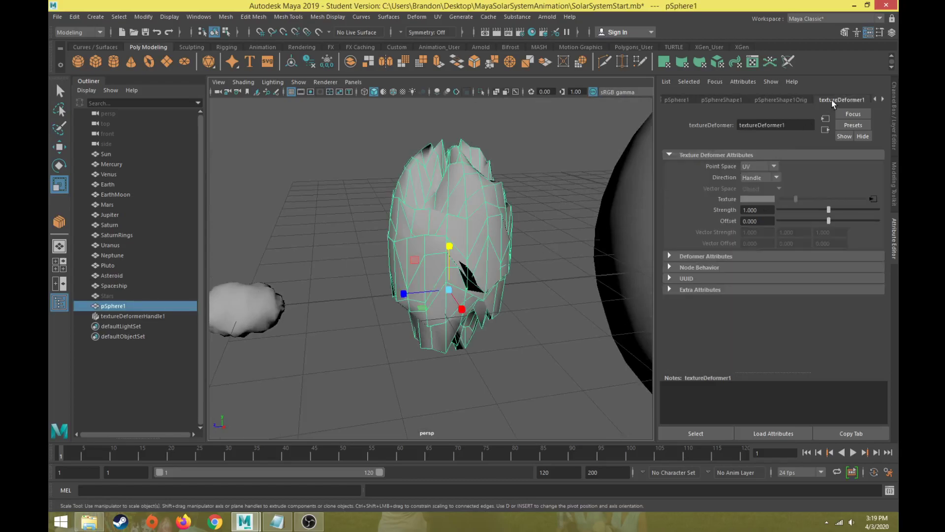
left_click(756, 179)
left_click(755, 187)
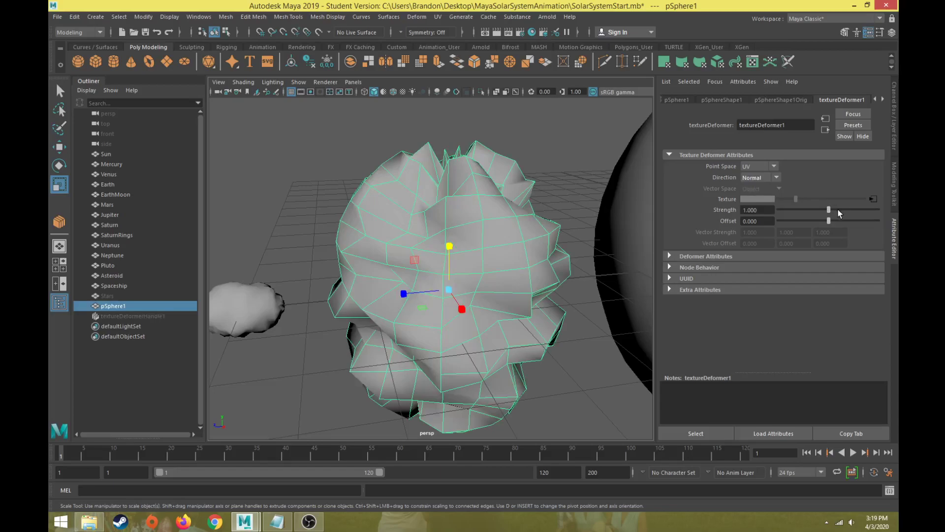
Step: Reduce the texture deformer's Strength to 0.227 and inspect the softened bumps on the sphere
left_click_drag(830, 209, 793, 220)
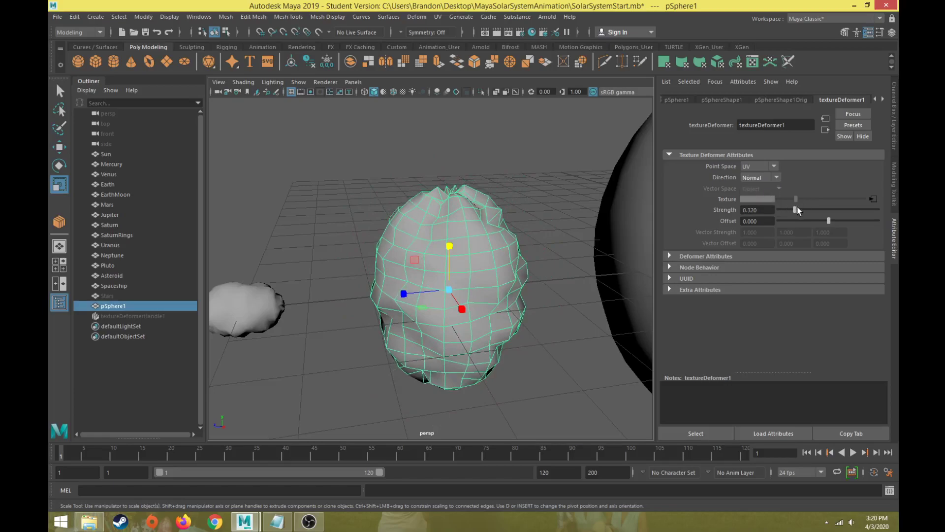
mouse_move(795, 210)
left_mouse_down()
mouse_move(848, 211)
mouse_move(769, 210)
mouse_move(790, 211)
left_mouse_up()
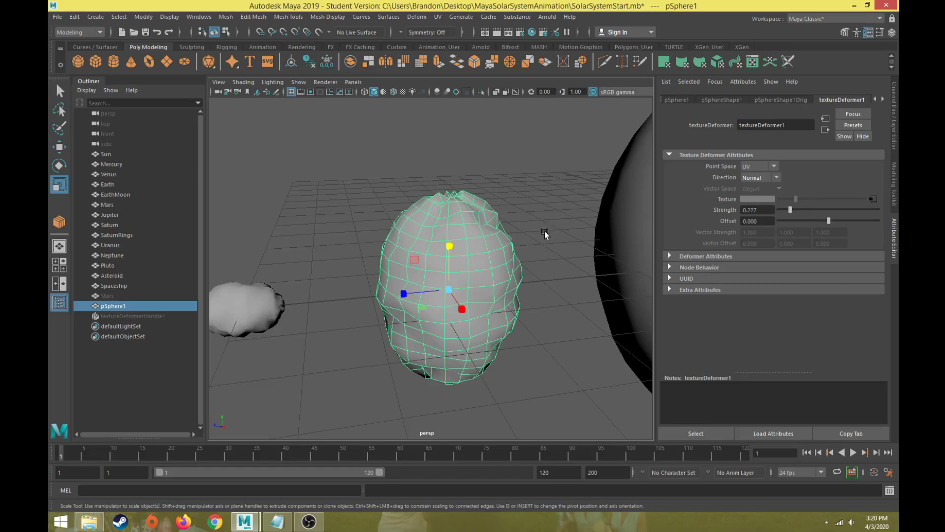
left_click_drag(545, 234, 515, 240, "alt")
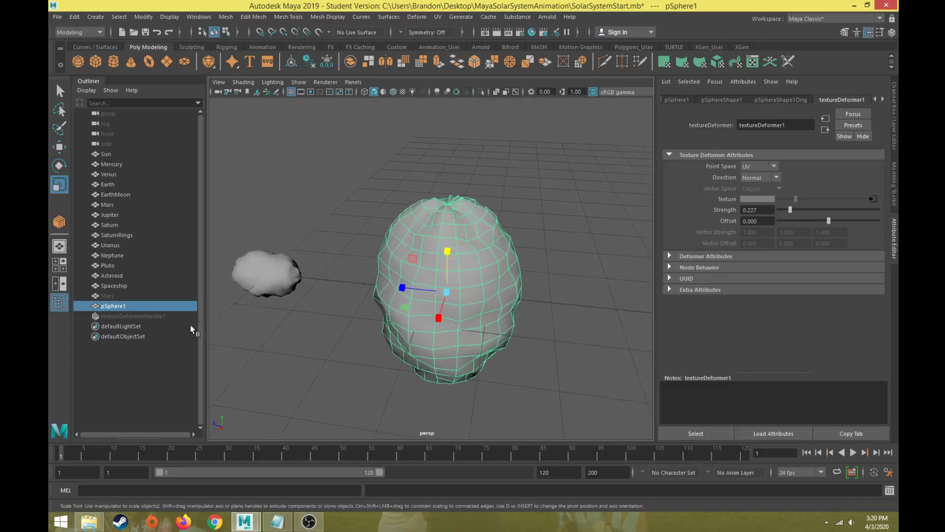
Step: View the attributes of the texture deformer handle and the deformed sphere, and select the Spaceship
left_click(135, 317)
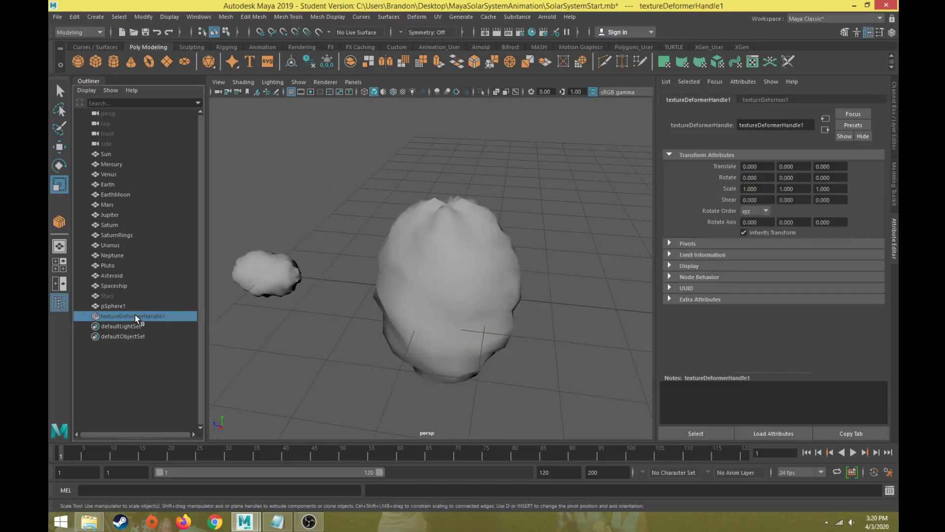
left_click(135, 305)
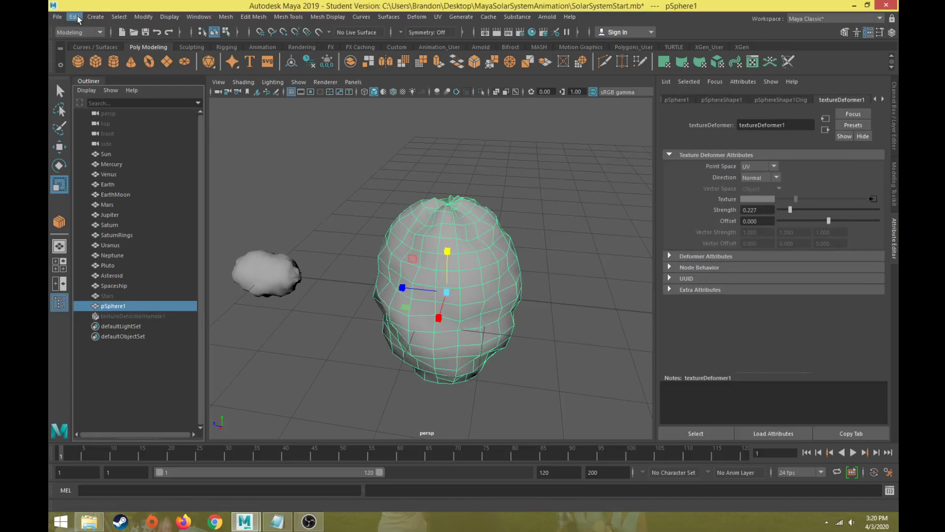
scroll(346, 212, "down", 5)
left_click(351, 361)
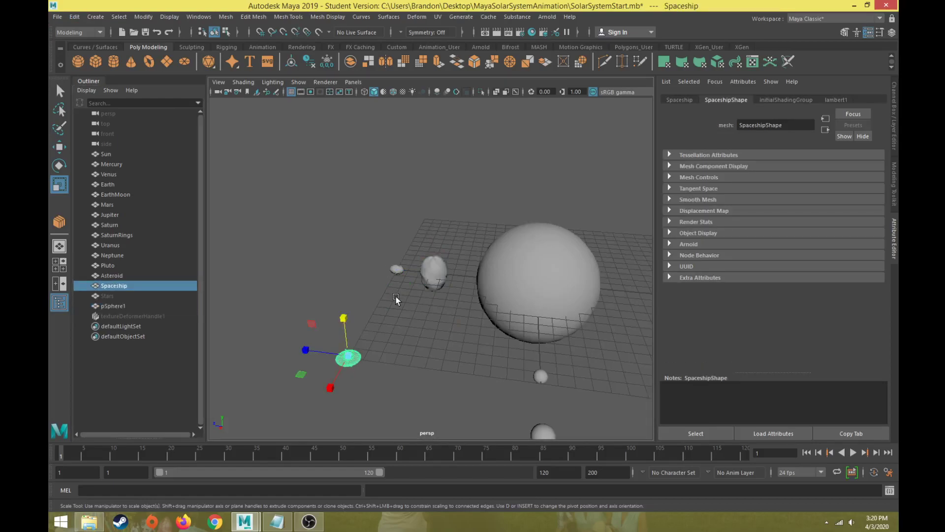
Step: Delete the construction history of the deformed practice sphere pSphere1 and remove the sphere from the scene
scroll(395, 297, "up", 5)
left_click(437, 282)
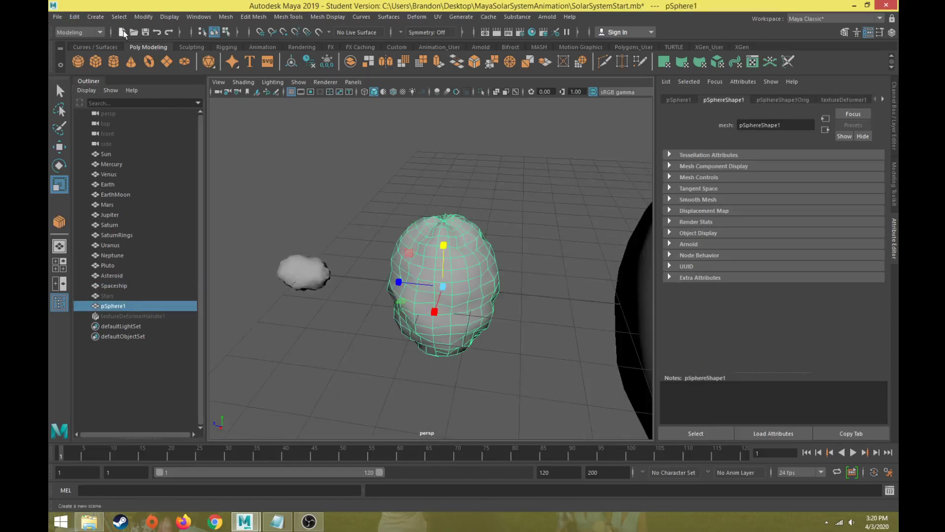
left_click(75, 17)
mouse_move(123, 137)
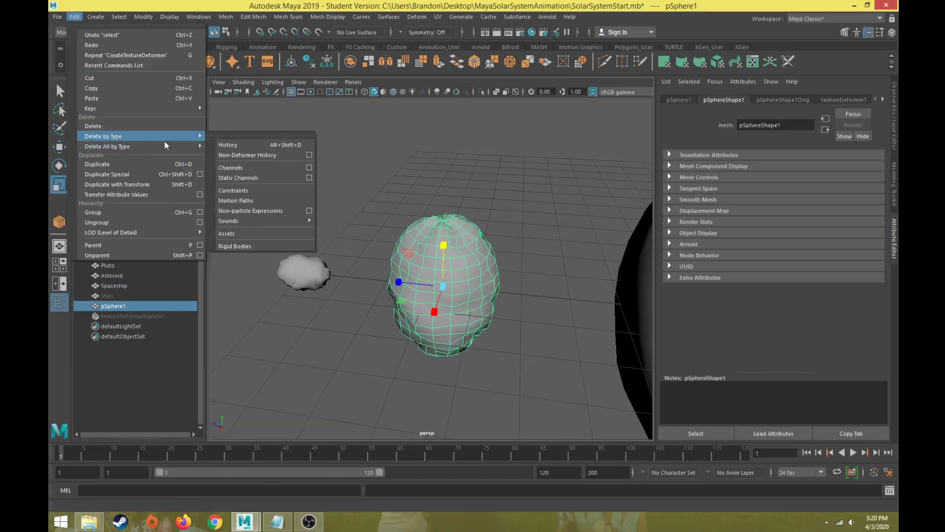
left_click(238, 146)
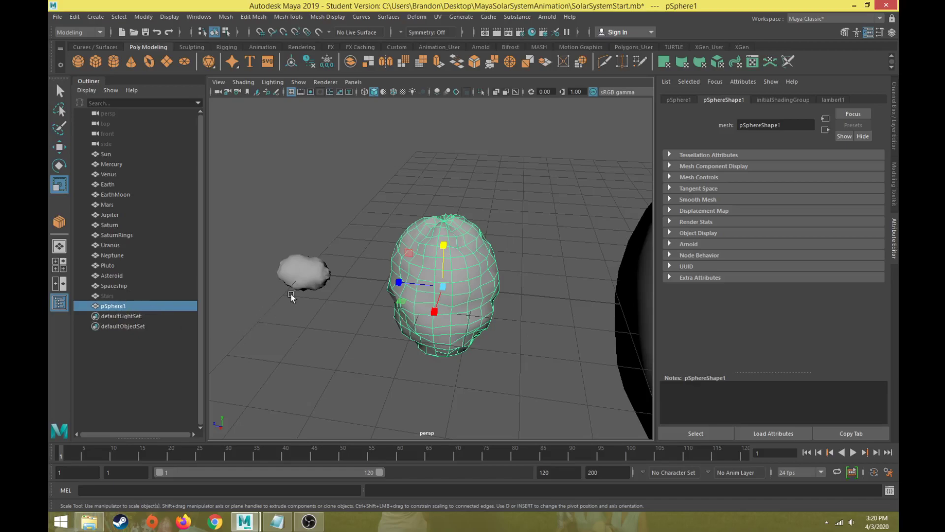
key("Delete")
Step: Select the Asteroid and examine its bumpy mesh with the rotate and move manipulators and its place beside the sun
left_click(301, 274)
key("f")
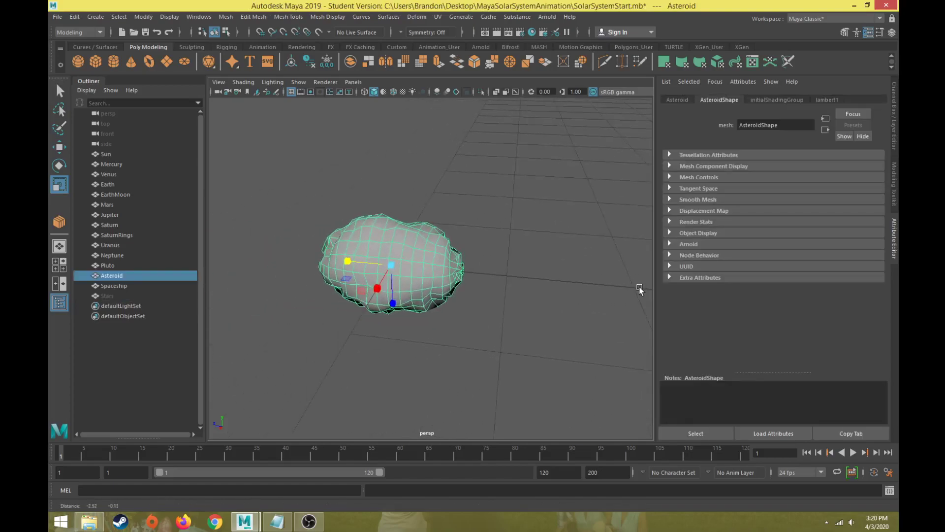
key("e")
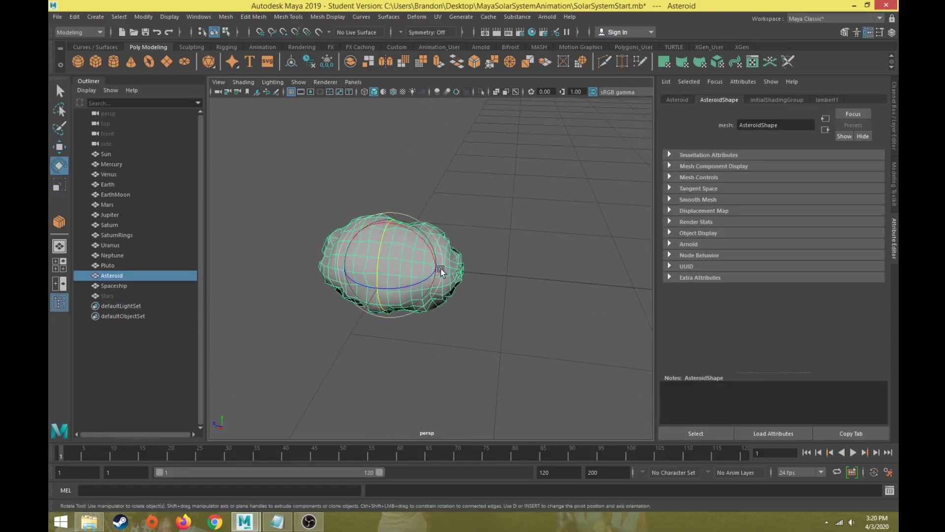
key("w")
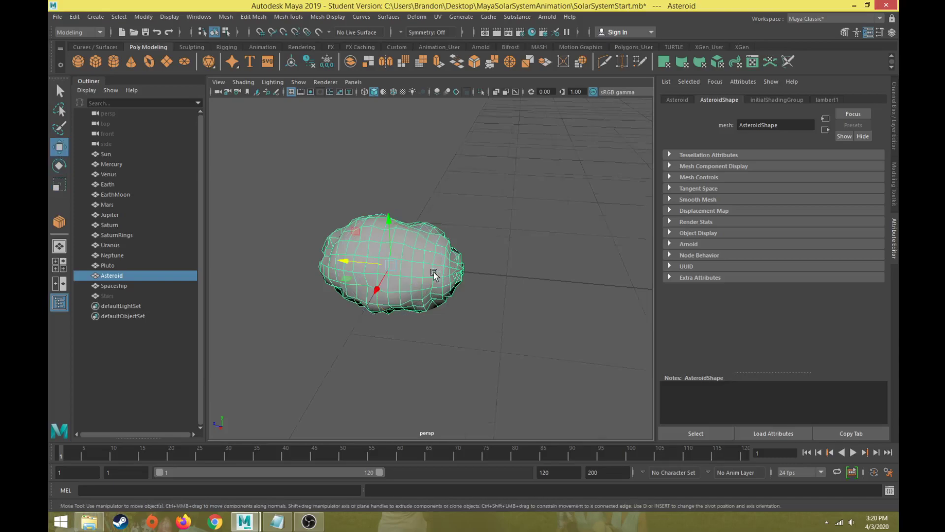
scroll(434, 271, "down", 8)
left_click_drag(440, 305, 345, 325, "alt")
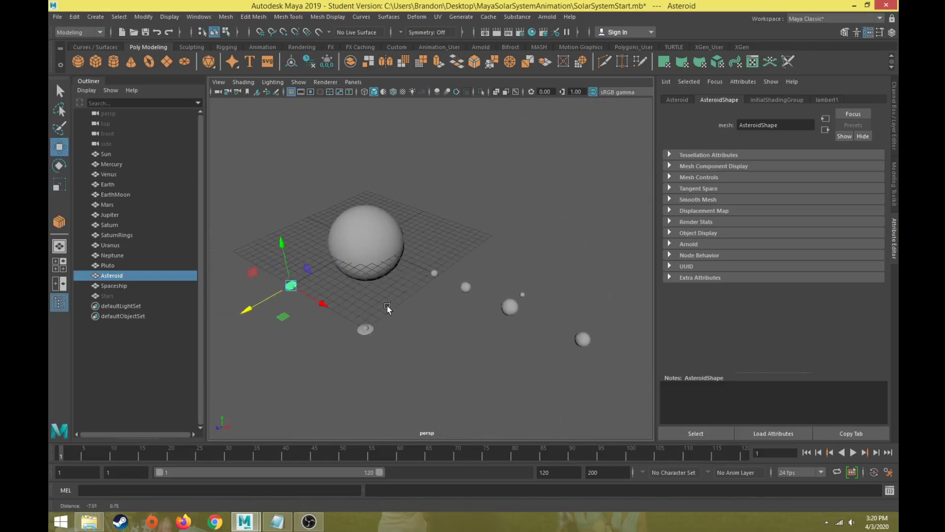
Step: Unhide the Stars sphere and examine how it encloses the sun and the row of planets, leaving nothing selected
left_click(133, 294)
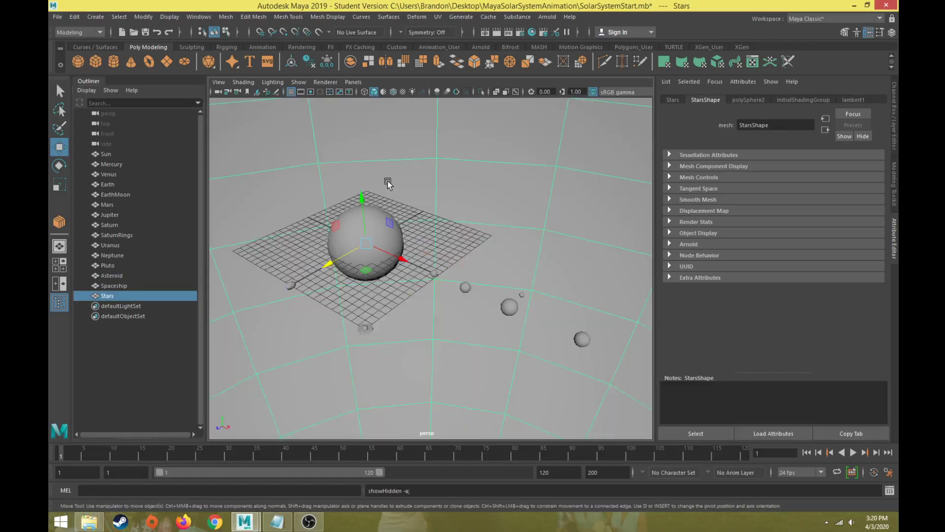
key("f")
scroll(338, 294, "up", 10)
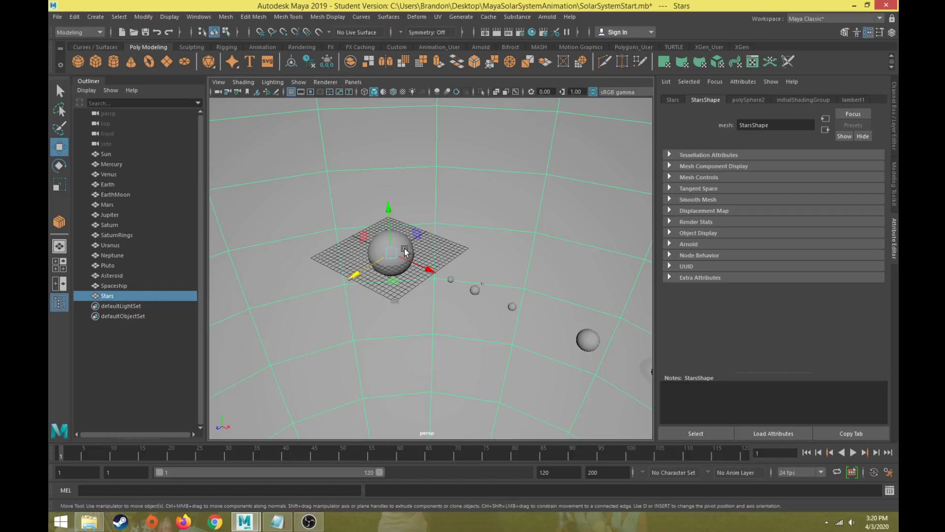
scroll(408, 271, "down", 5)
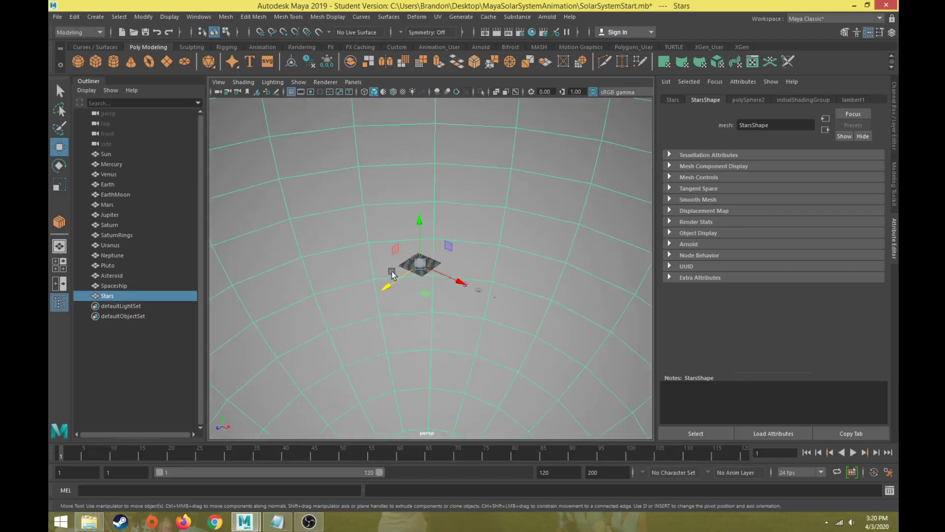
scroll(420, 314, "up", 5)
left_click_drag(420, 314, 376, 283, "alt")
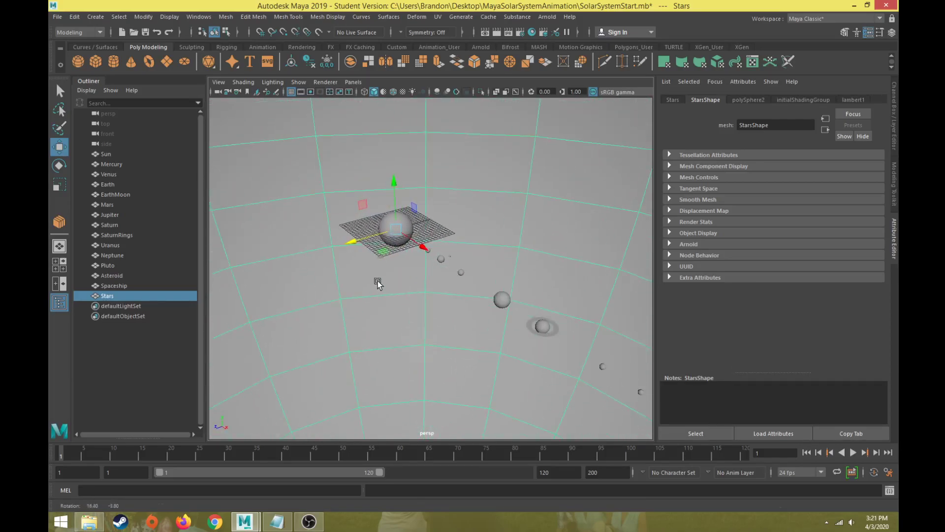
left_click_drag(450, 308, 415, 252, "alt")
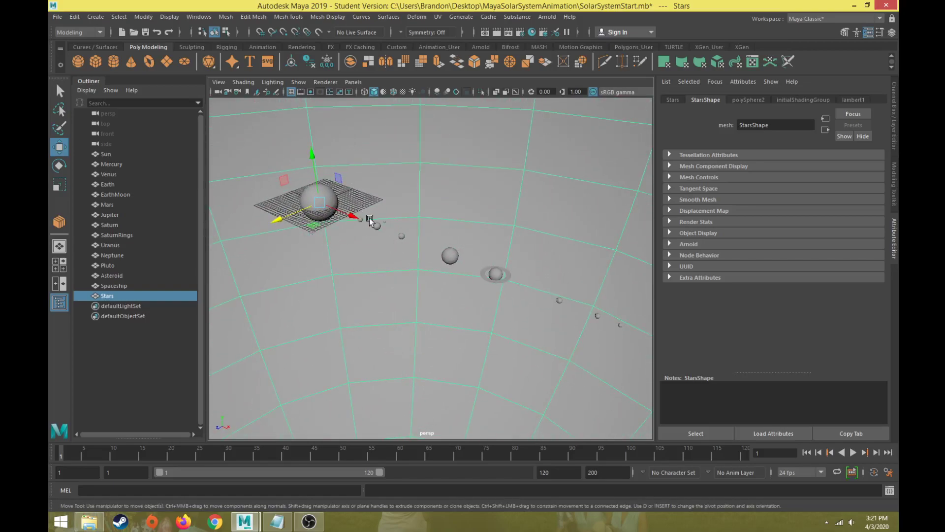
key("f")
scroll(368, 255, "down", 2)
left_click(455, 274)
scroll(455, 273, "up", 8)
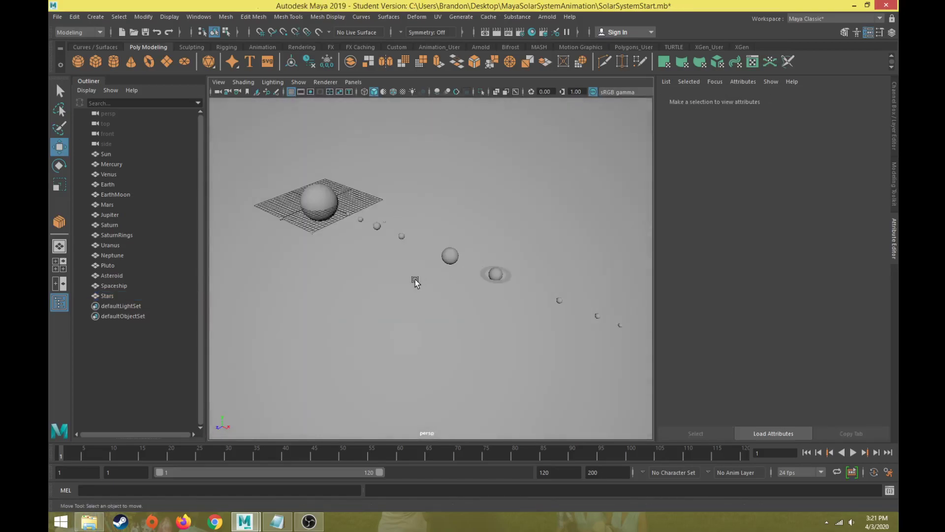